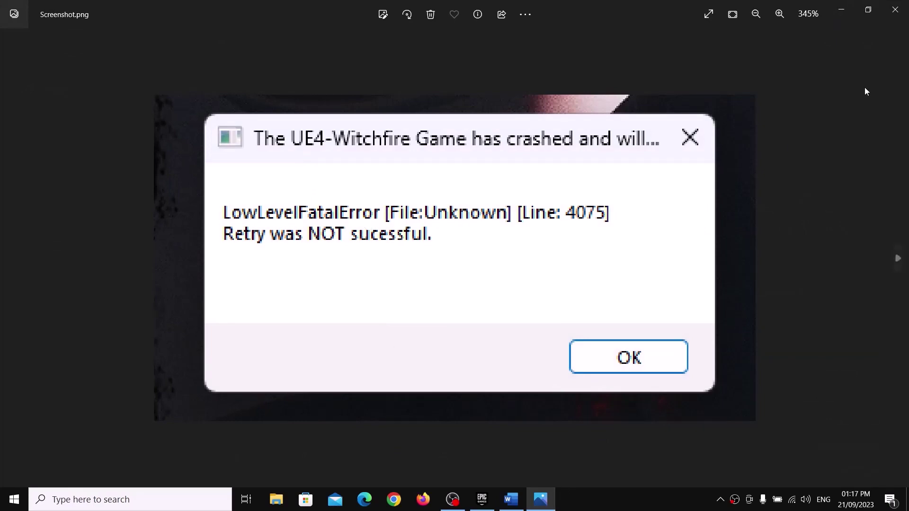
Step: Put the error screenshot away, switch to the Word troubleshooting document and highlight "Restart your PC" in Step 1
{"action": "left_click", "coordinate": [842, 9]}
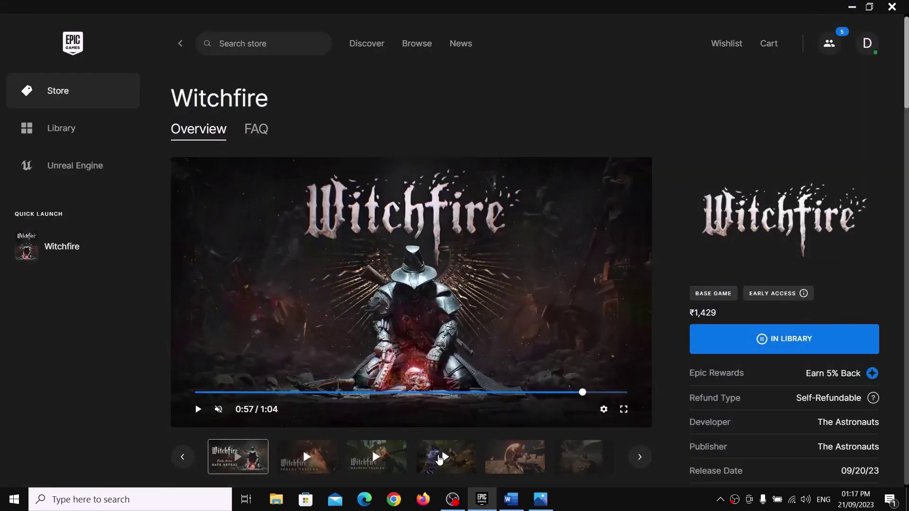
{"action": "left_click", "coordinate": [511, 500]}
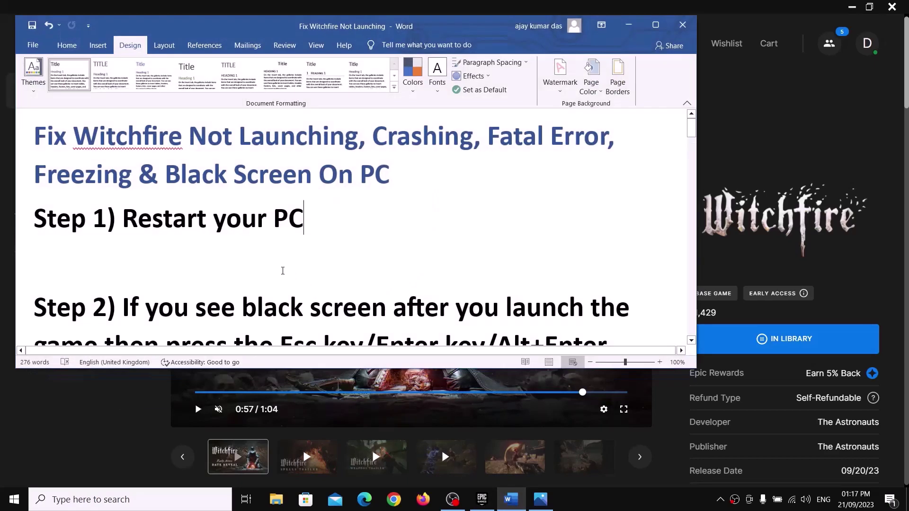
{"action": "left_click_drag", "start_coordinate": [161, 220], "coordinate": [354, 220]}
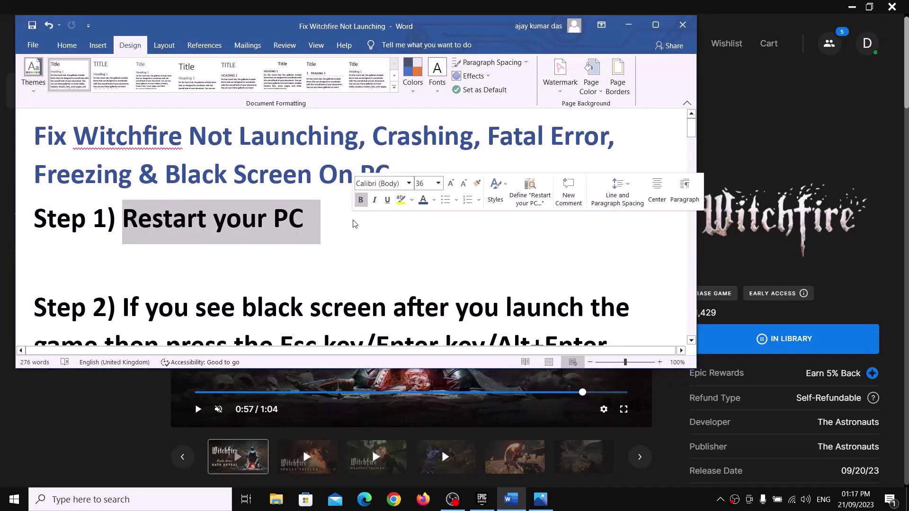
Step: Bring up the Windows power options for restarting the PC, and dismiss them
{"action": "left_click", "coordinate": [277, 408]}
{"action": "key", "text": "super"}
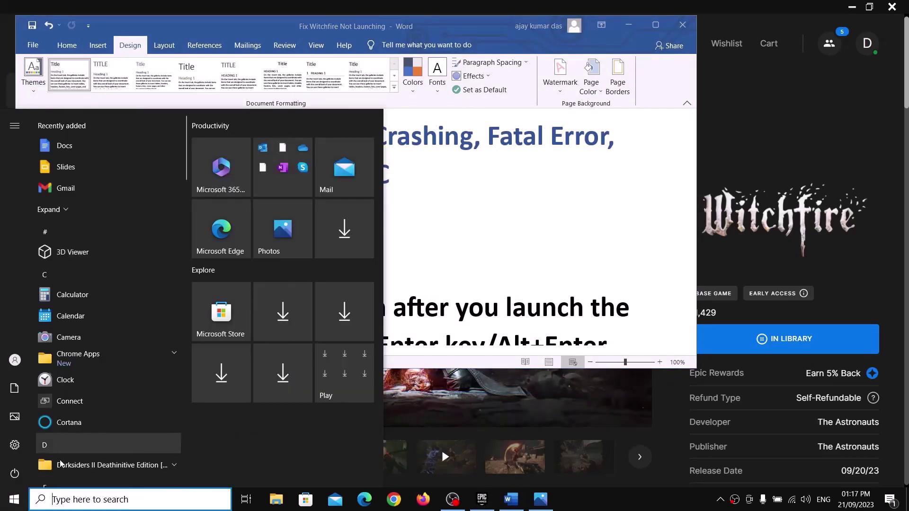
{"action": "left_click", "coordinate": [17, 476]}
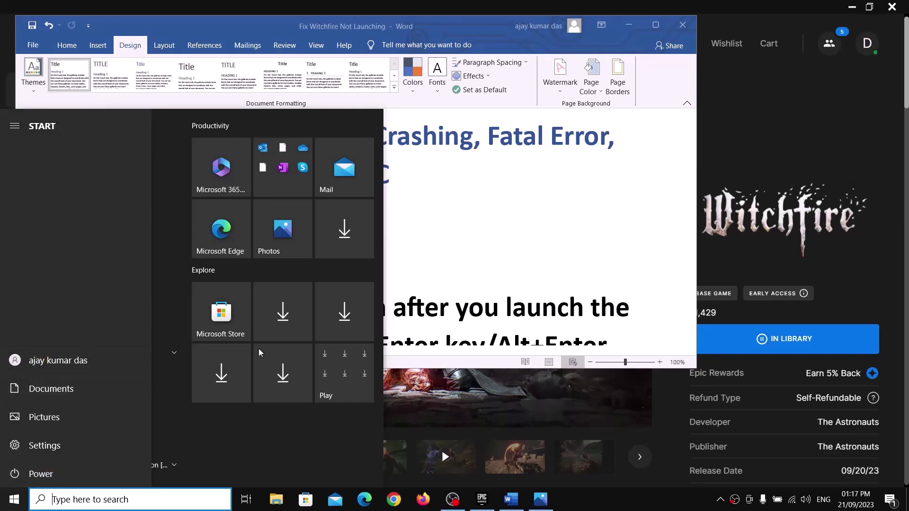
{"action": "left_click", "coordinate": [441, 448]}
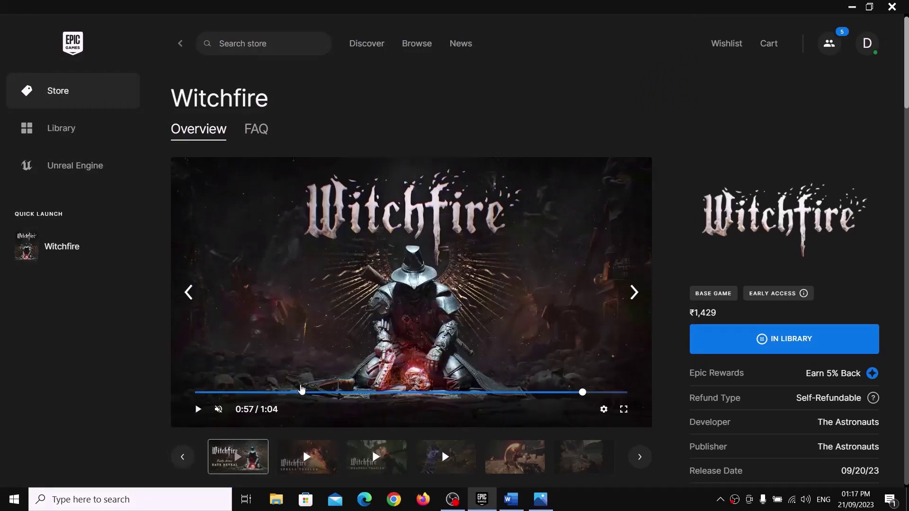
Step: In the Word document, read Step 2 on black screen key presses and Step 3 on renaming the OpenXR folder, highlighting the key phrases
{"action": "left_click", "coordinate": [512, 499]}
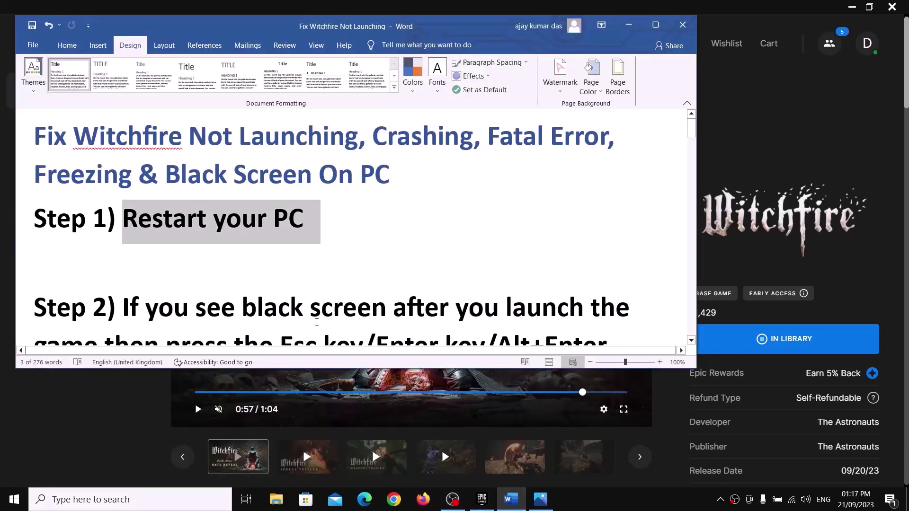
{"action": "scroll", "coordinate": [317, 323], "scroll_direction": "down", "scroll_amount": 2}
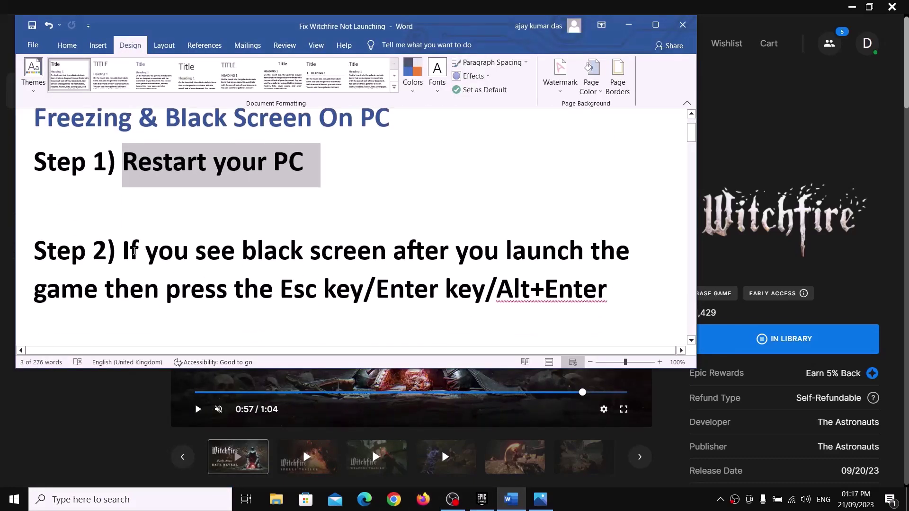
{"action": "left_click_drag", "start_coordinate": [134, 251], "coordinate": [361, 237]}
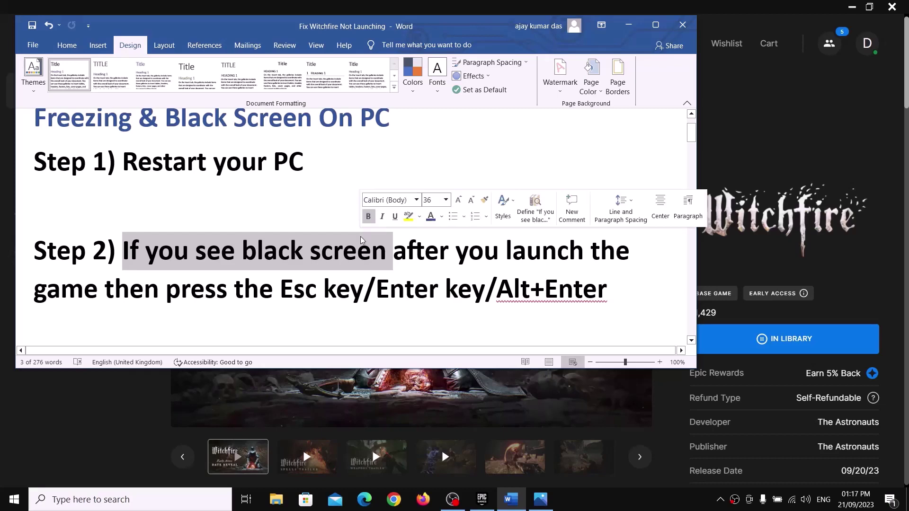
{"action": "left_click_drag", "start_coordinate": [457, 252], "coordinate": [630, 252]}
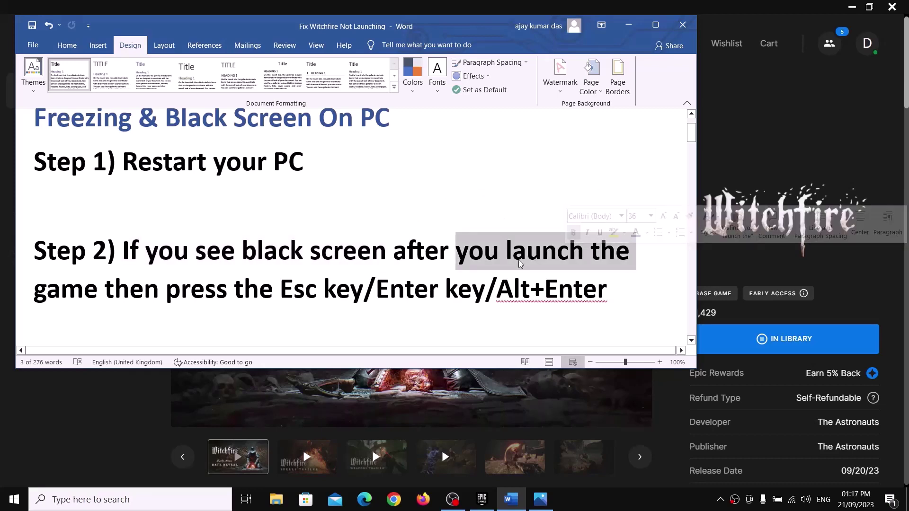
{"action": "left_click_drag", "start_coordinate": [283, 295], "coordinate": [345, 297]}
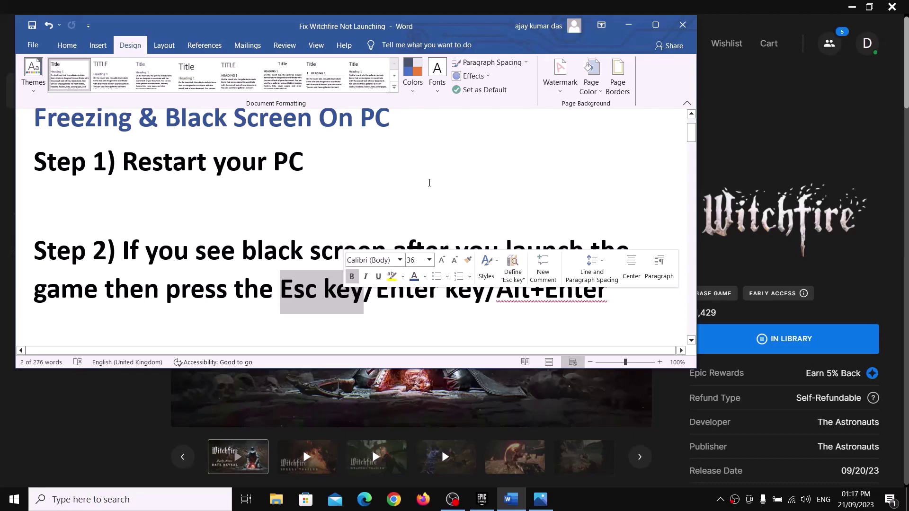
{"action": "left_click", "coordinate": [282, 296]}
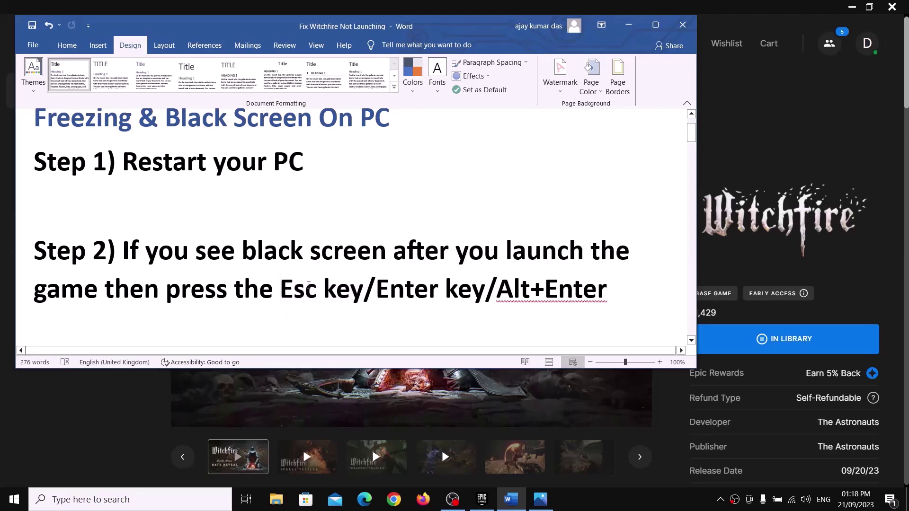
{"action": "left_click_drag", "start_coordinate": [281, 295], "coordinate": [355, 295]}
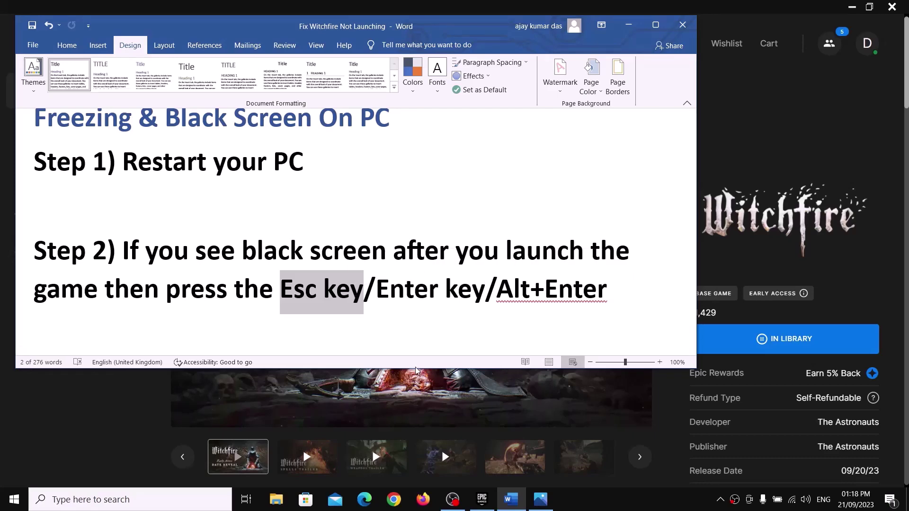
{"action": "left_click_drag", "start_coordinate": [383, 290], "coordinate": [474, 294]}
{"action": "left_click_drag", "start_coordinate": [607, 293], "coordinate": [519, 299]}
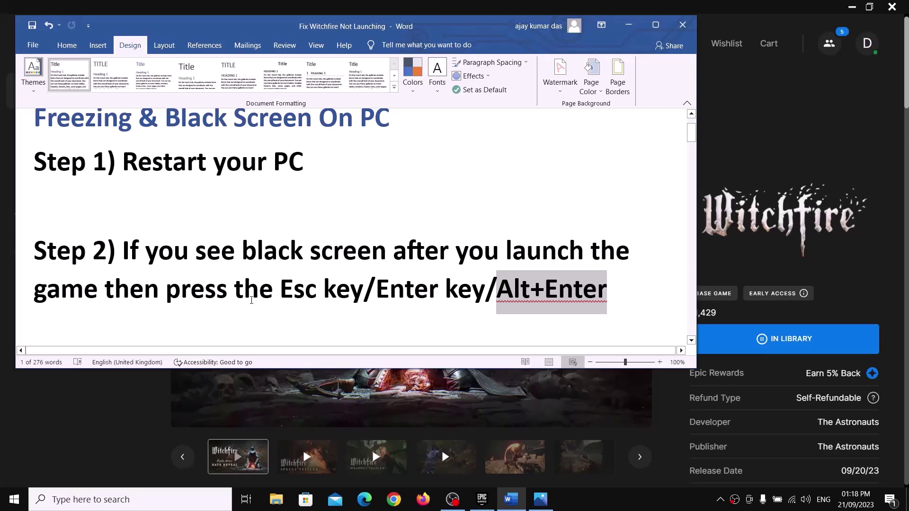
{"action": "scroll", "coordinate": [251, 300], "scroll_direction": "down", "scroll_amount": 3}
{"action": "left_click_drag", "start_coordinate": [152, 298], "coordinate": [402, 298]}
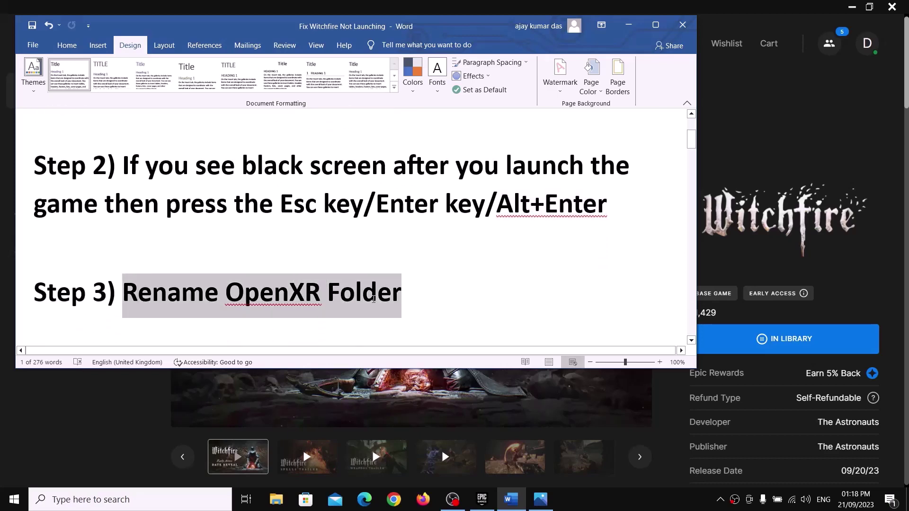
Step: Switch to the Epic Games Launcher and open Witchfire's installation folder from the game's management options in the library
{"action": "left_click", "coordinate": [628, 24]}
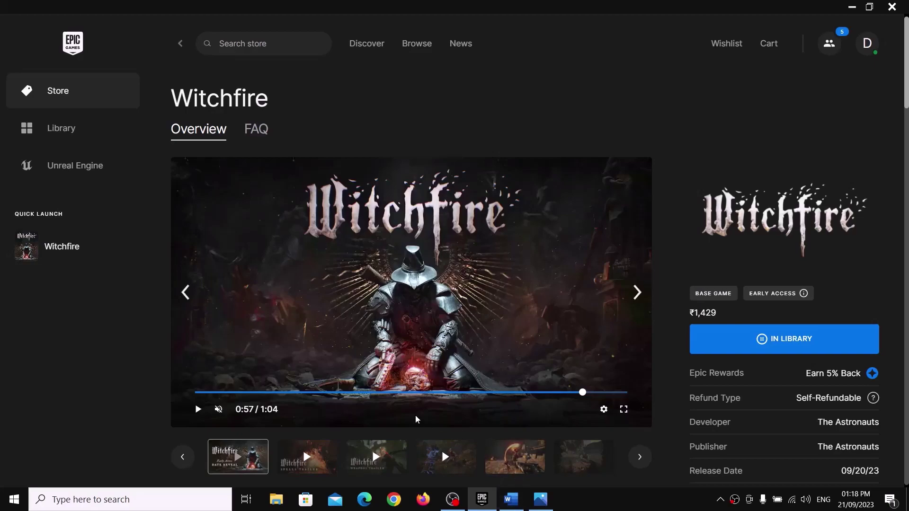
{"action": "left_click", "coordinate": [86, 137]}
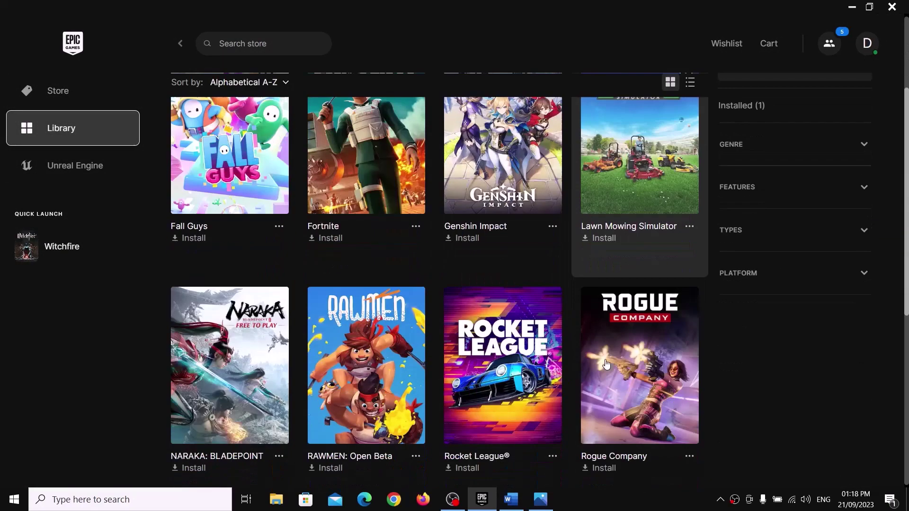
{"action": "scroll", "coordinate": [605, 378], "scroll_direction": "down", "scroll_amount": 8}
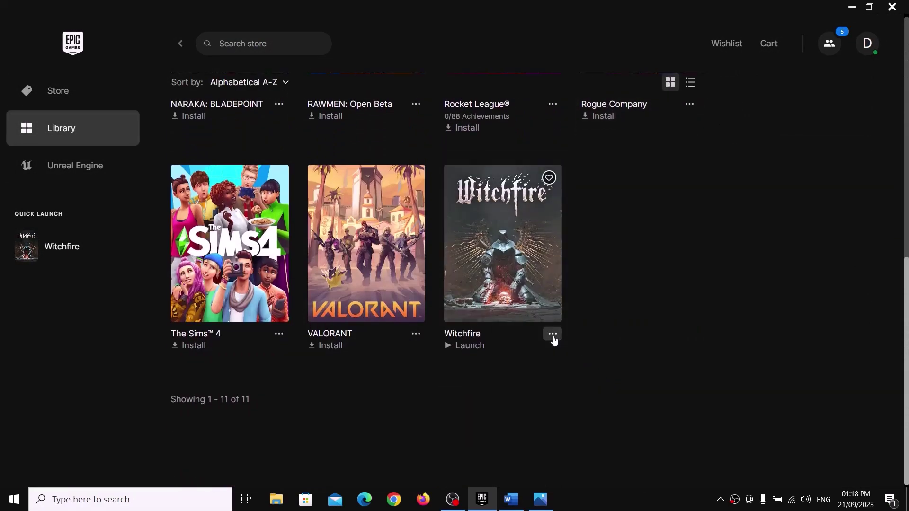
{"action": "left_click", "coordinate": [552, 337]}
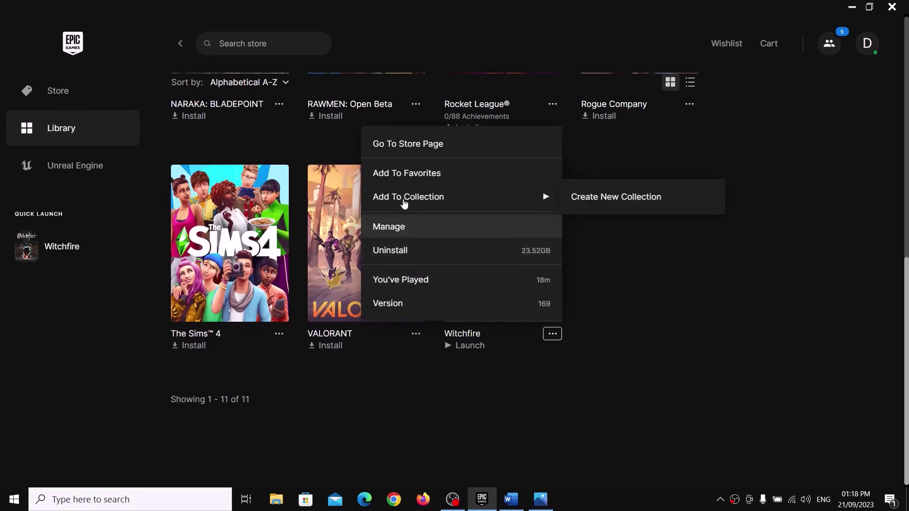
{"action": "left_click", "coordinate": [402, 228]}
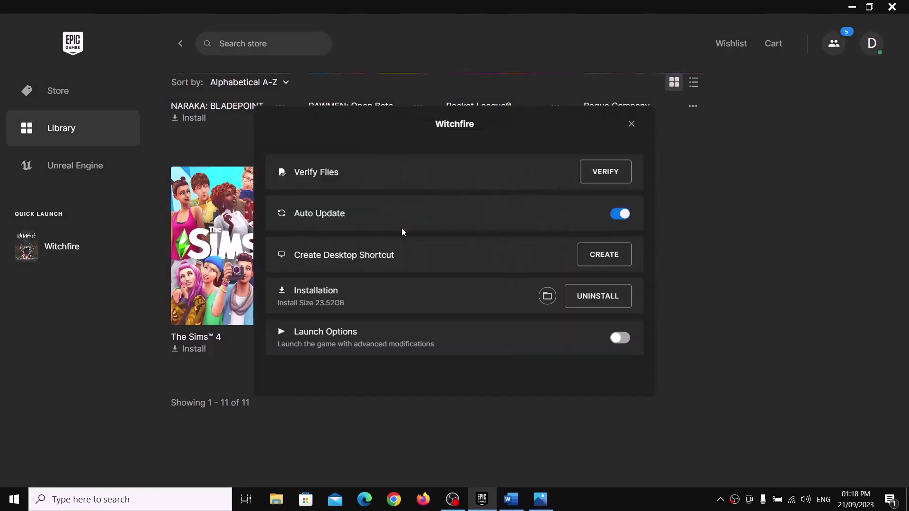
{"action": "left_click", "coordinate": [548, 297]}
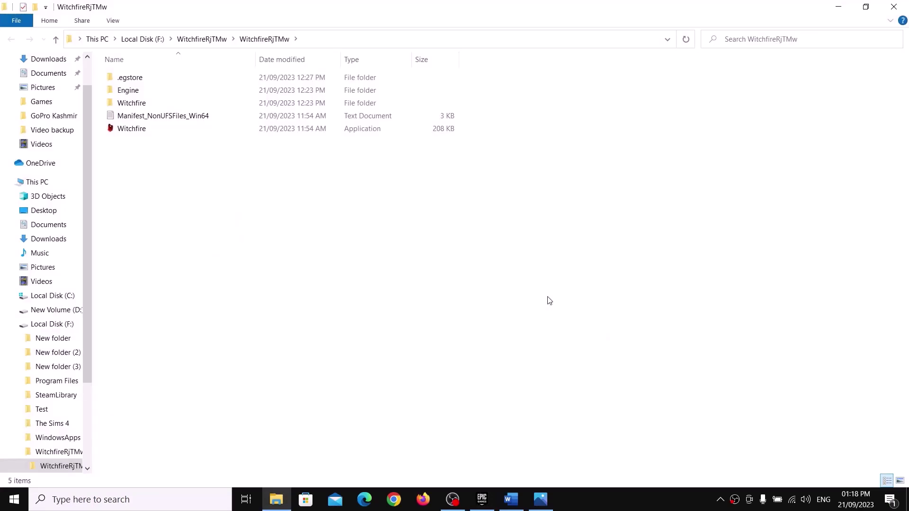
Step: Go to the ThirdParty folder inside Engine > Binaries of the Witchfire installation
{"action": "mouse_move", "coordinate": [507, 502]}
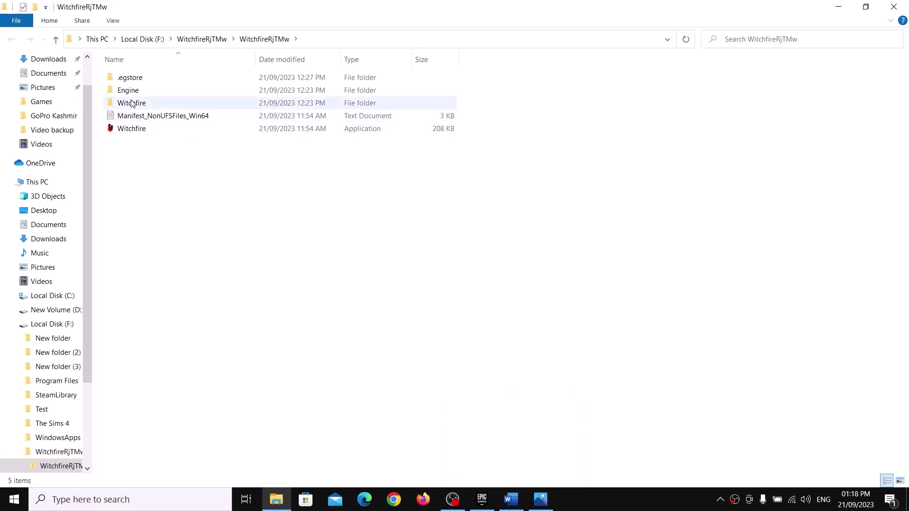
{"action": "left_click", "coordinate": [149, 95]}
{"action": "double_click", "coordinate": [148, 92]}
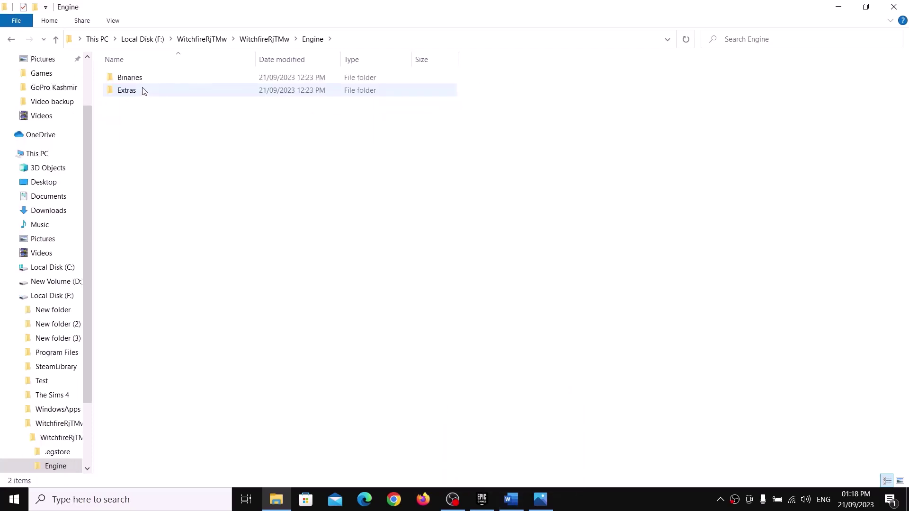
{"action": "double_click", "coordinate": [134, 79]}
{"action": "double_click", "coordinate": [134, 81]}
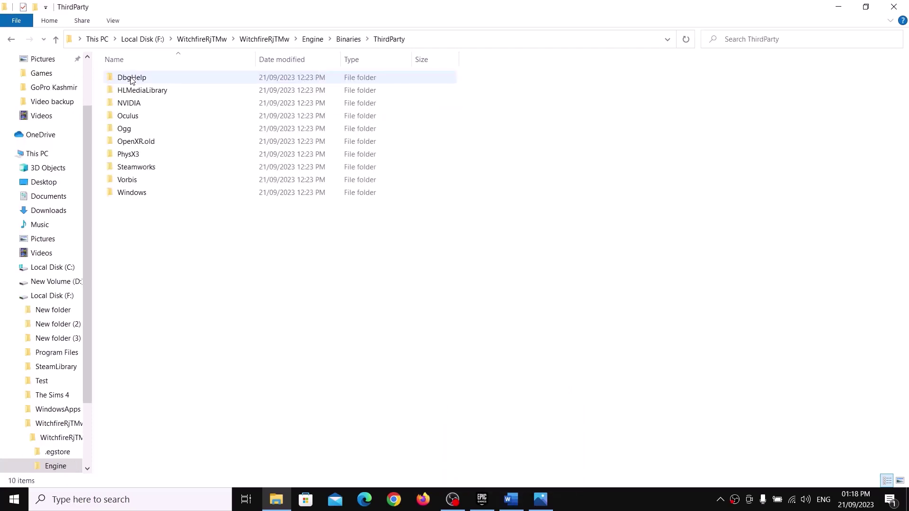
Step: Rename the OpenXR folder in ThirdParty as OpenXR.old
{"action": "left_click", "coordinate": [140, 145]}
{"action": "right_click", "coordinate": [140, 144]}
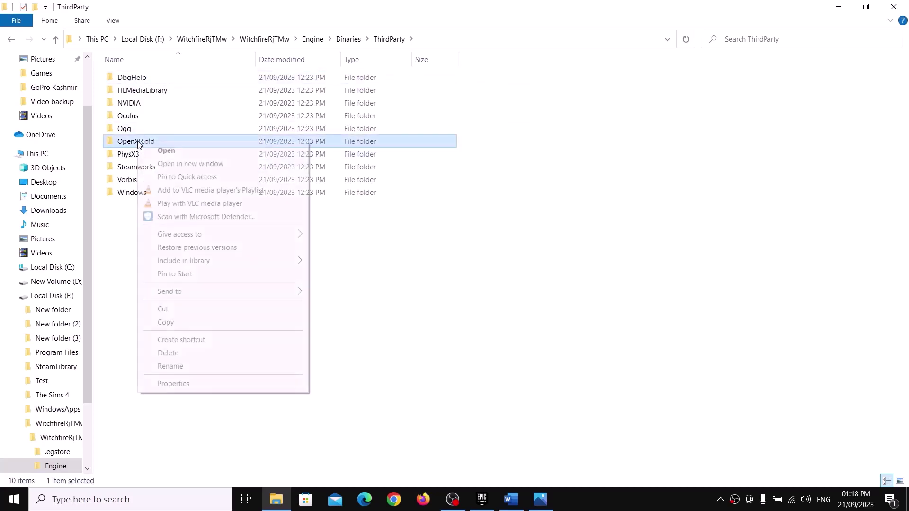
{"action": "left_click", "coordinate": [192, 367]}
{"action": "left_click", "coordinate": [161, 143]}
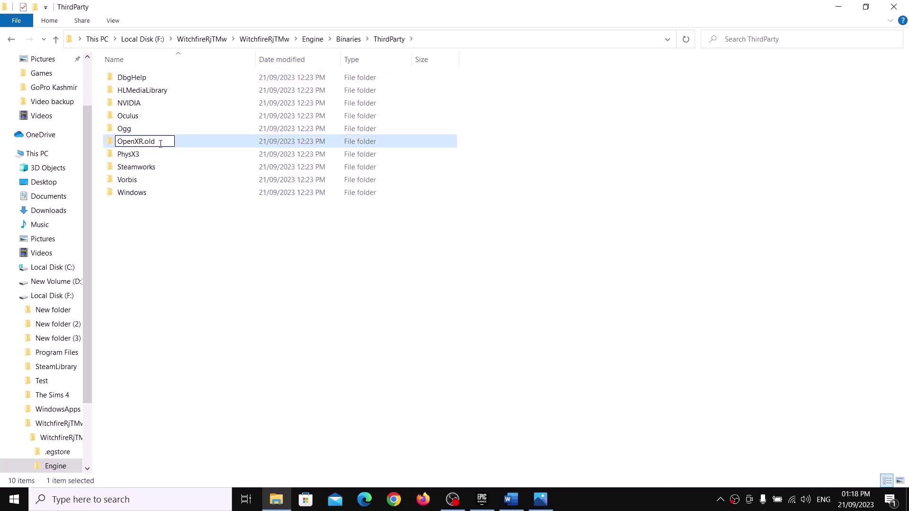
{"action": "left_click_drag", "start_coordinate": [158, 142], "coordinate": [143, 142]}
{"action": "type", "text": ".old"}
{"action": "left_click", "coordinate": [682, 198]}
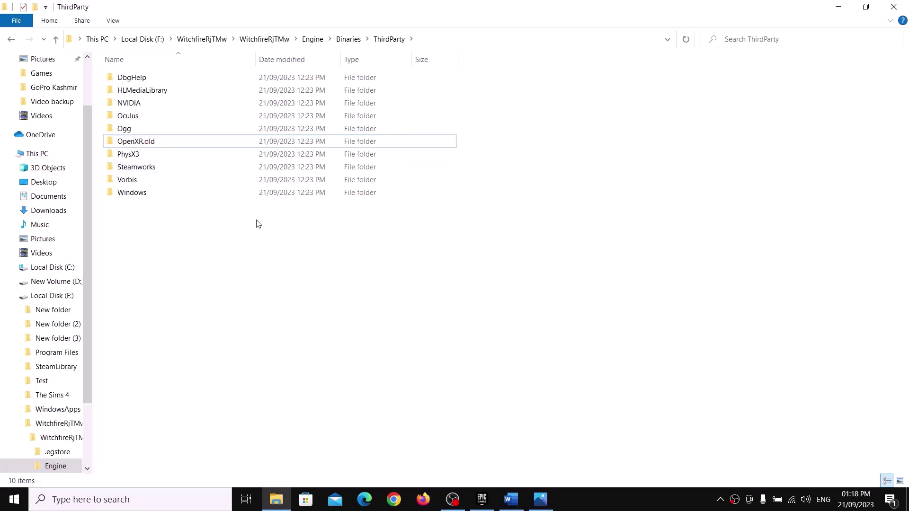
Step: Rename the OpenXR.old folder as OpenXR, and close the folder window and Witchfire's management dialog
{"action": "right_click", "coordinate": [165, 146]}
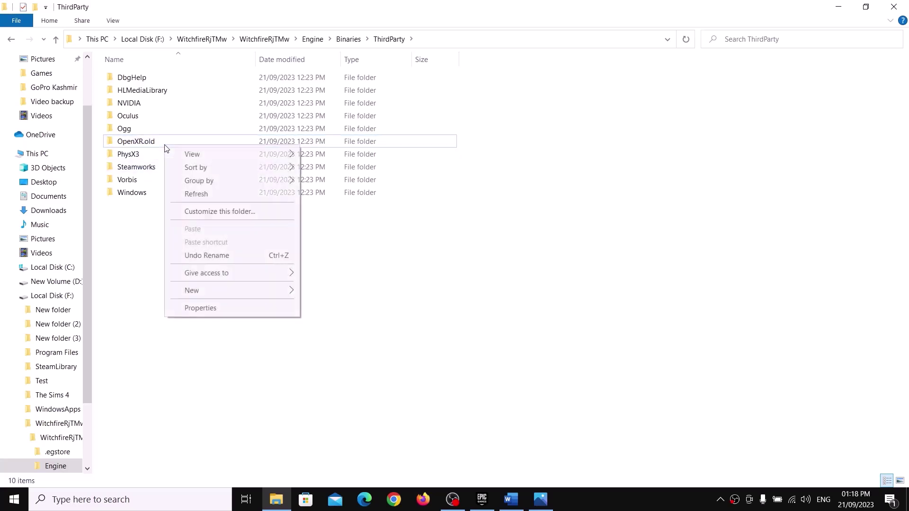
{"action": "left_click", "coordinate": [138, 139]}
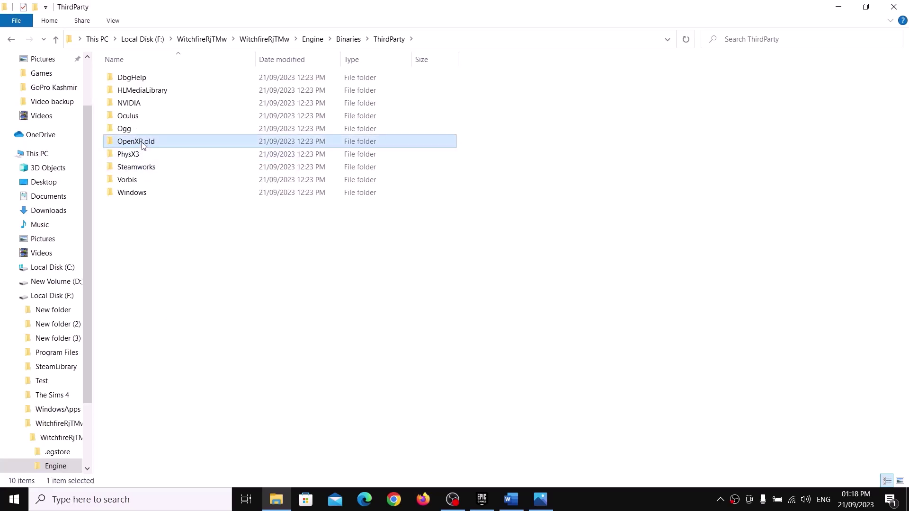
{"action": "right_click", "coordinate": [142, 143]}
{"action": "left_click", "coordinate": [192, 368]}
{"action": "left_click", "coordinate": [161, 142]}
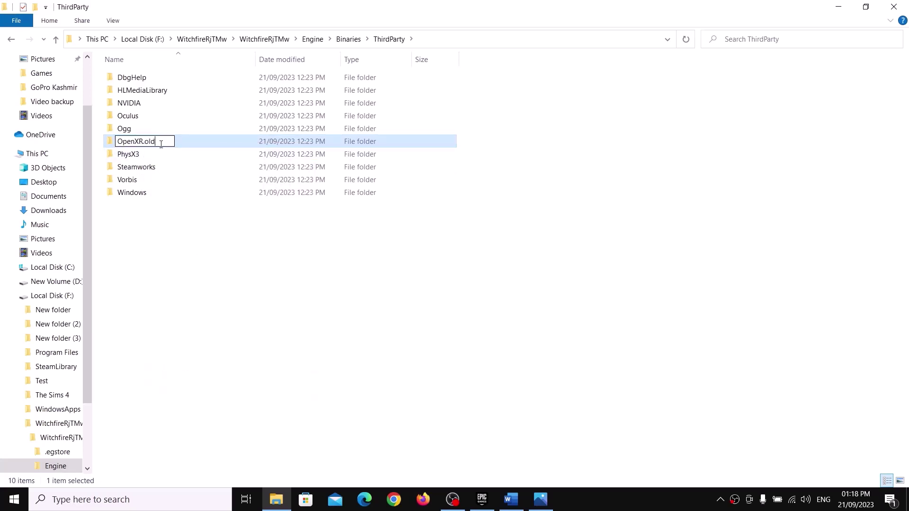
{"action": "left_click_drag", "start_coordinate": [161, 142], "coordinate": [144, 142]}
{"action": "key", "text": "BackSpace"}
{"action": "left_click", "coordinate": [268, 282]}
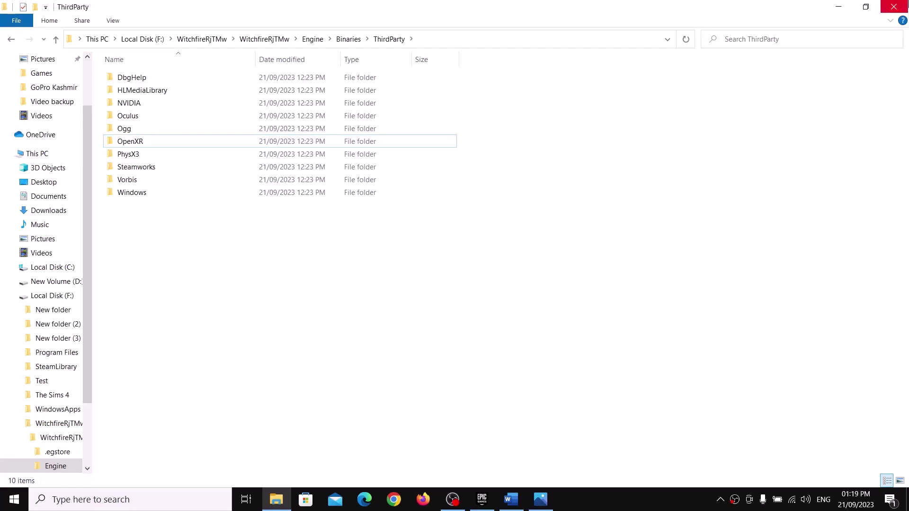
{"action": "left_click", "coordinate": [902, 9]}
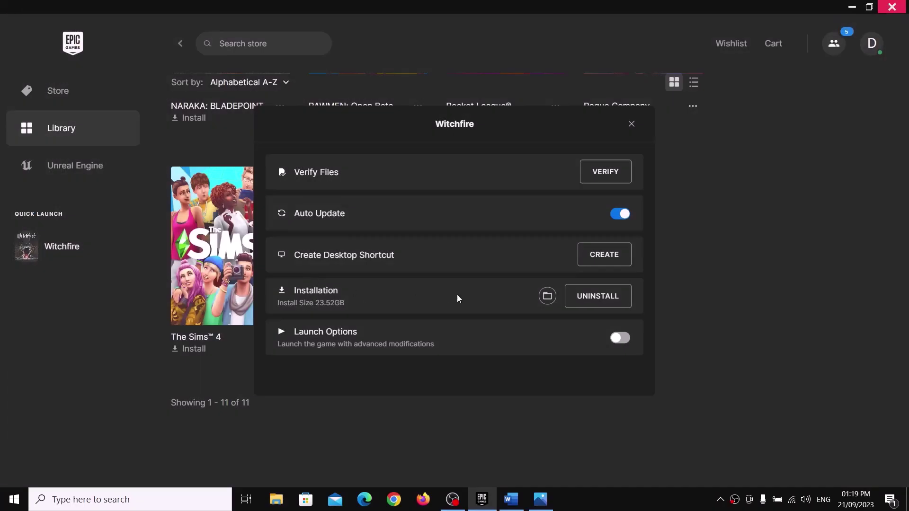
{"action": "left_click", "coordinate": [632, 124]}
Step: Return to the Word document and highlight the Step 4 note about skipping it if the game is not launching
{"action": "key", "text": "alt+Tab"}
{"action": "scroll", "coordinate": [259, 252], "scroll_direction": "down", "scroll_amount": 4}
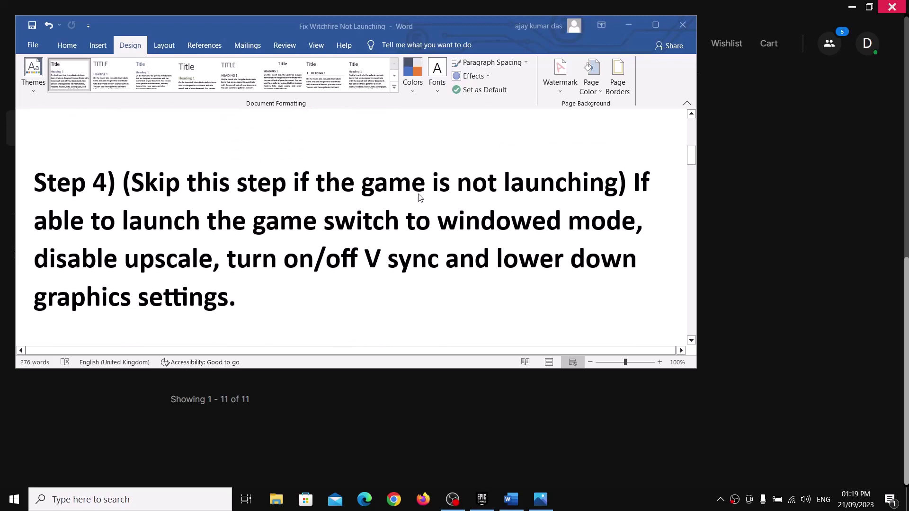
{"action": "left_click_drag", "start_coordinate": [637, 184], "coordinate": [313, 225]}
{"action": "left_click", "coordinate": [189, 177]}
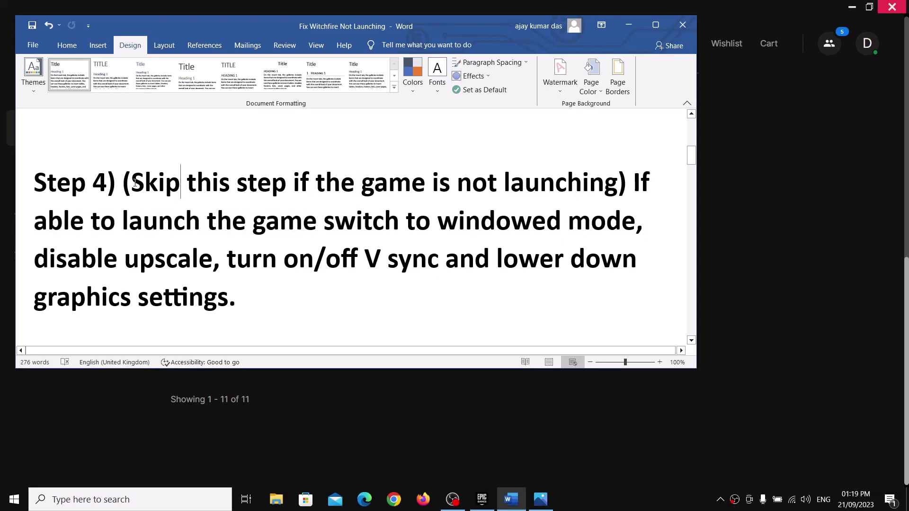
{"action": "left_click_drag", "start_coordinate": [132, 183], "coordinate": [598, 184]}
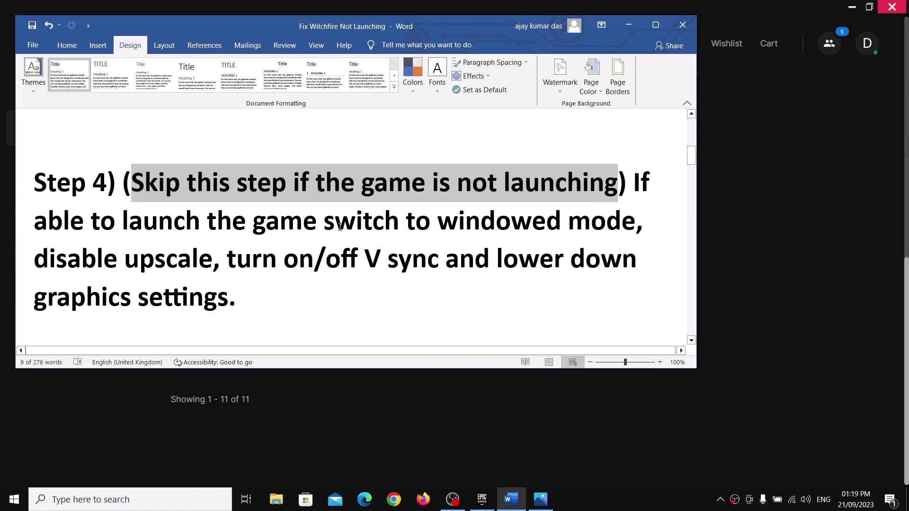
Step: Highlight the Step 4 advice on windowed mode, turning V sync on or off, and lowering the graphics settings
{"action": "left_click_drag", "start_coordinate": [340, 228], "coordinate": [567, 227]}
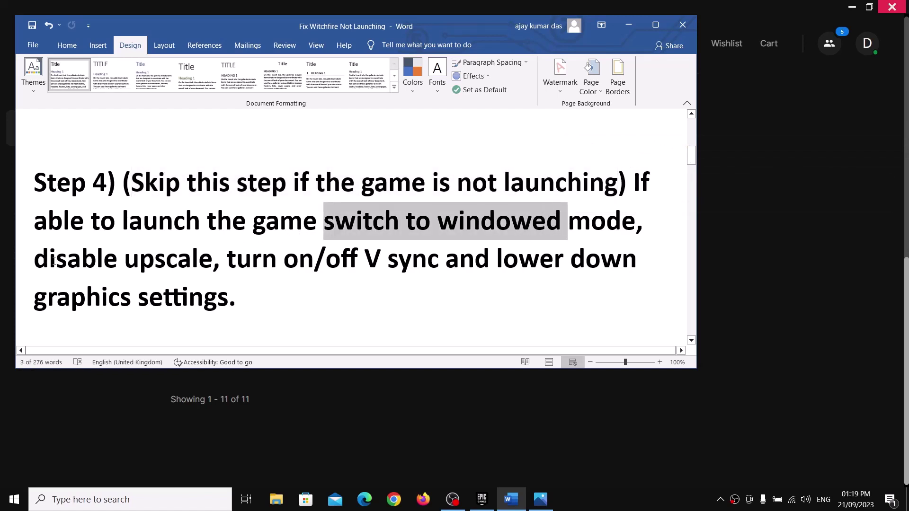
{"action": "left_click_drag", "start_coordinate": [53, 259], "coordinate": [348, 261]}
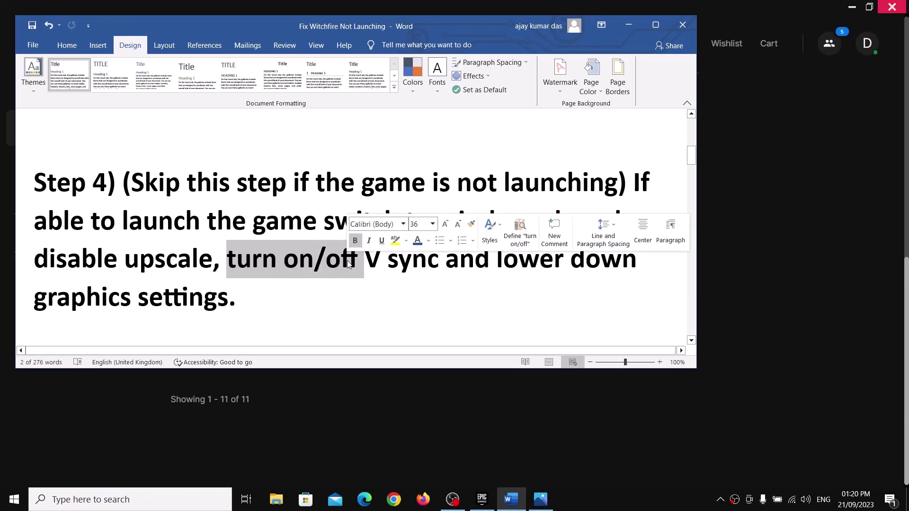
{"action": "left_click_drag", "start_coordinate": [503, 260], "coordinate": [570, 261]}
{"action": "left_click_drag", "start_coordinate": [582, 292], "coordinate": [582, 300]}
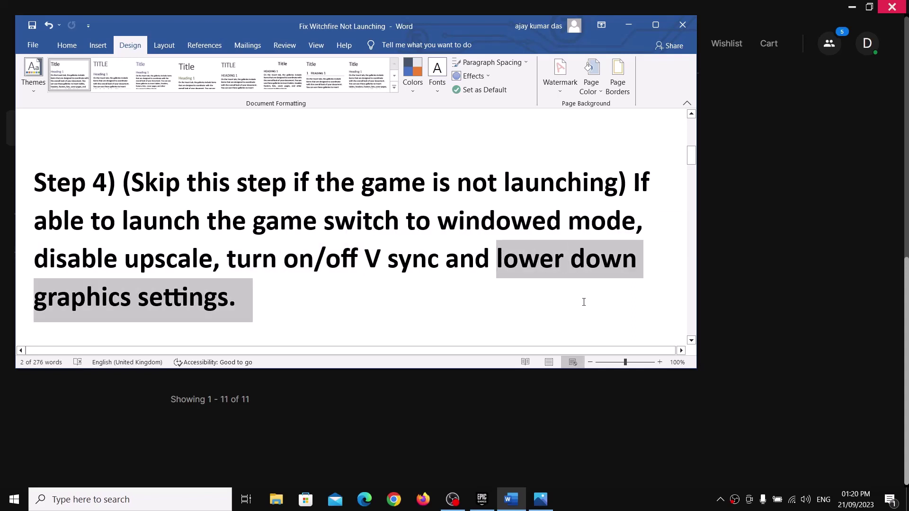
Step: Switch to the Epic Games library and launch Witchfire
{"action": "left_click", "coordinate": [669, 508]}
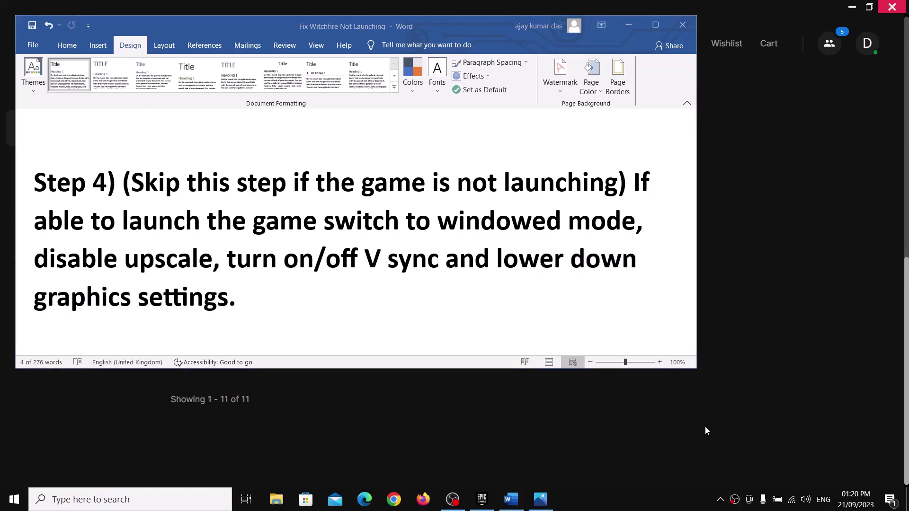
{"action": "left_click", "coordinate": [703, 429]}
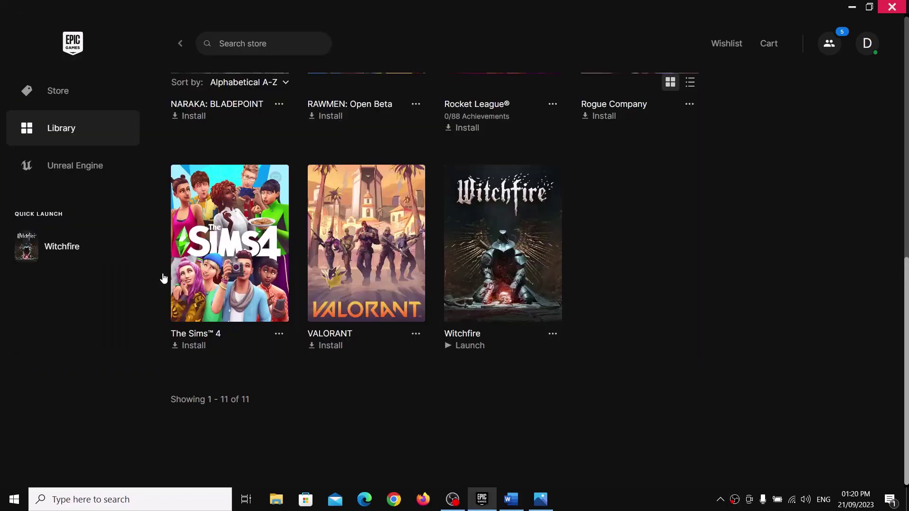
{"action": "left_click", "coordinate": [130, 130]}
{"action": "scroll", "coordinate": [562, 382], "scroll_direction": "down", "scroll_amount": 10}
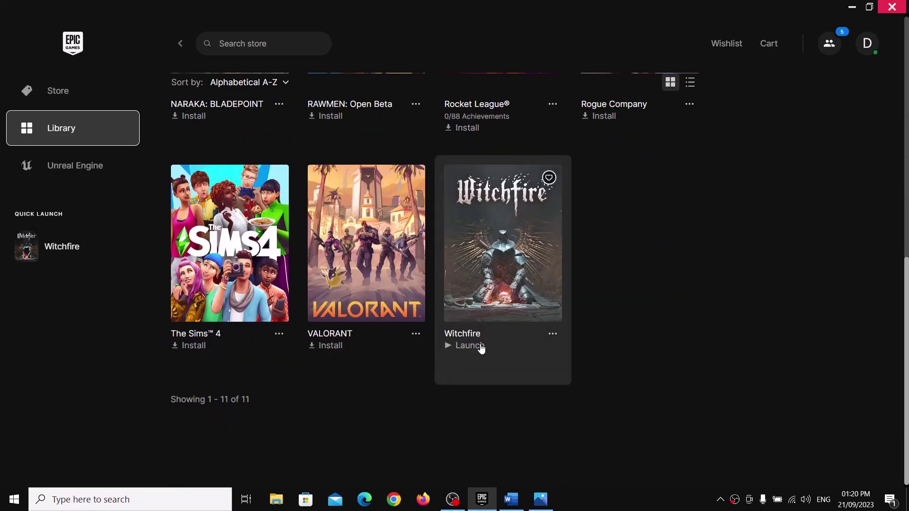
{"action": "left_click", "coordinate": [479, 347]}
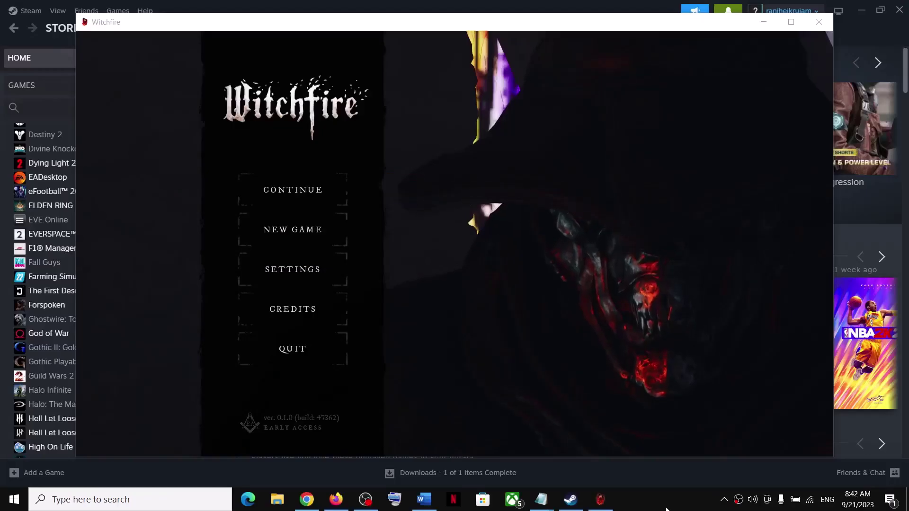
Step: Open Task Manager and go to the process details of the running Witchfire app
{"action": "right_click", "coordinate": [12, 505]}
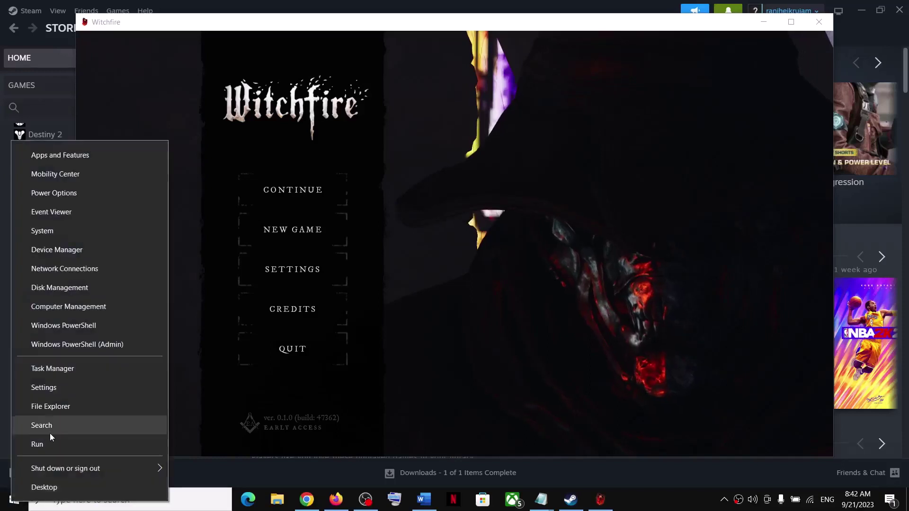
{"action": "left_click", "coordinate": [50, 371]}
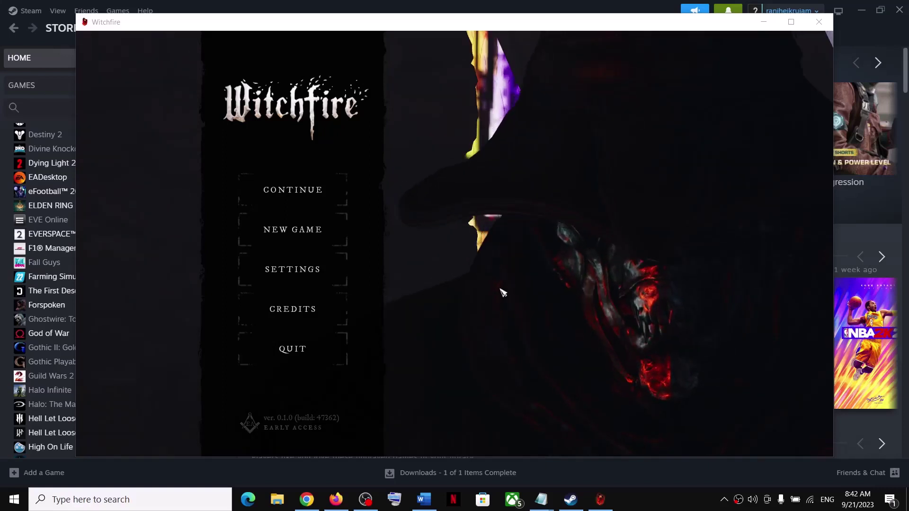
{"action": "key", "text": "ctrl+shift+Escape"}
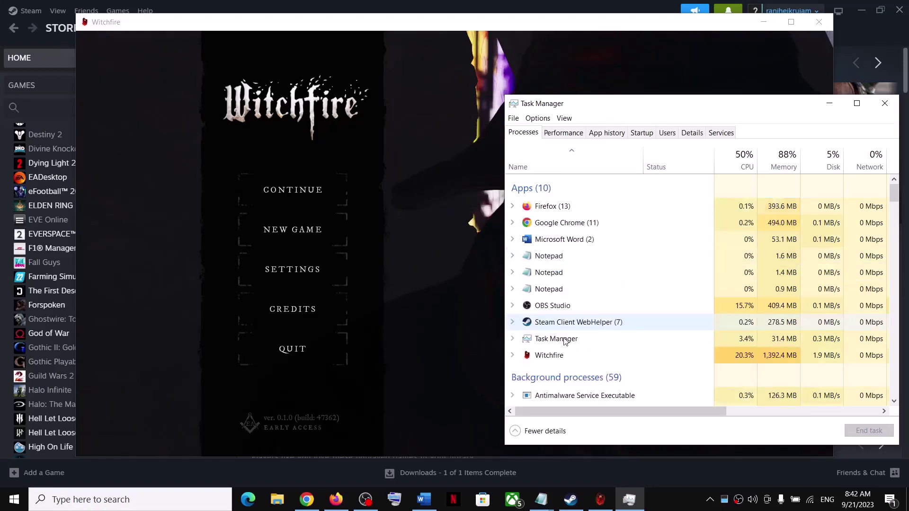
{"action": "right_click", "coordinate": [555, 356]}
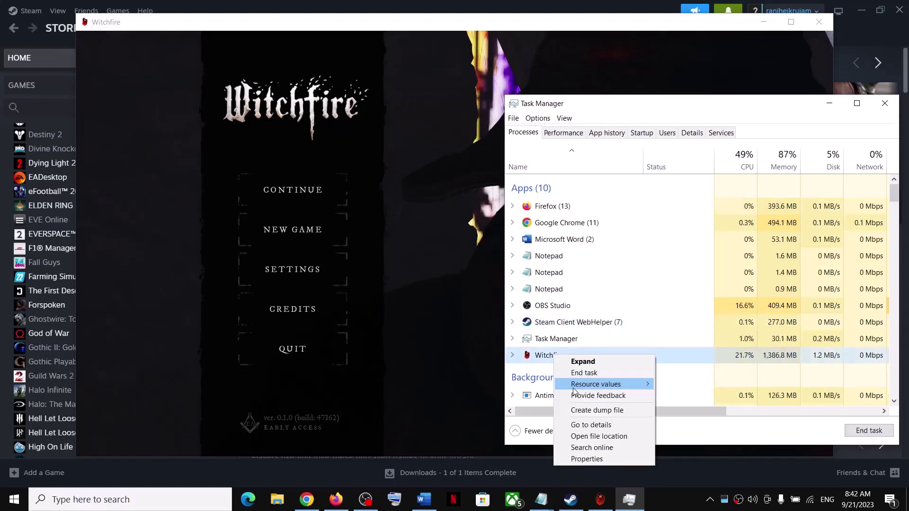
{"action": "left_click", "coordinate": [588, 426]}
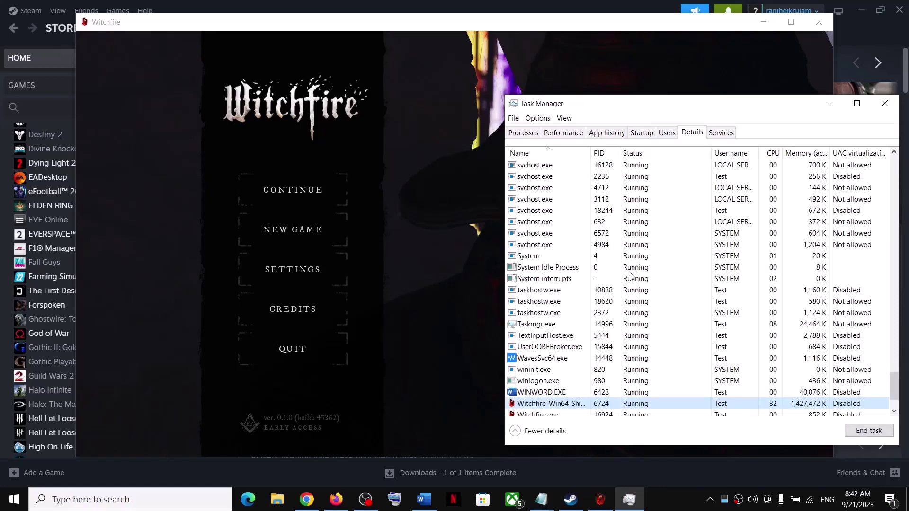
Step: Set the priority of the Witchfire processes to High
{"action": "scroll", "coordinate": [630, 277], "scroll_direction": "down", "scroll_amount": 2}
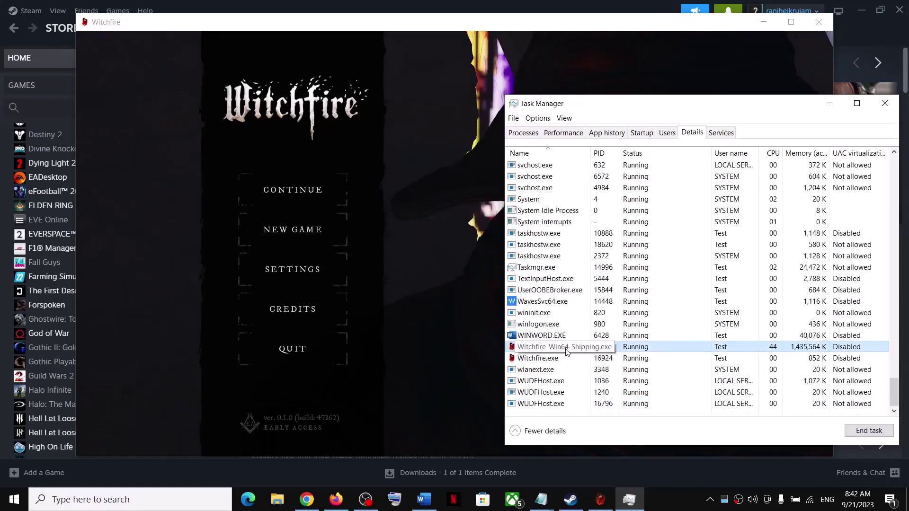
{"action": "right_click", "coordinate": [578, 349]}
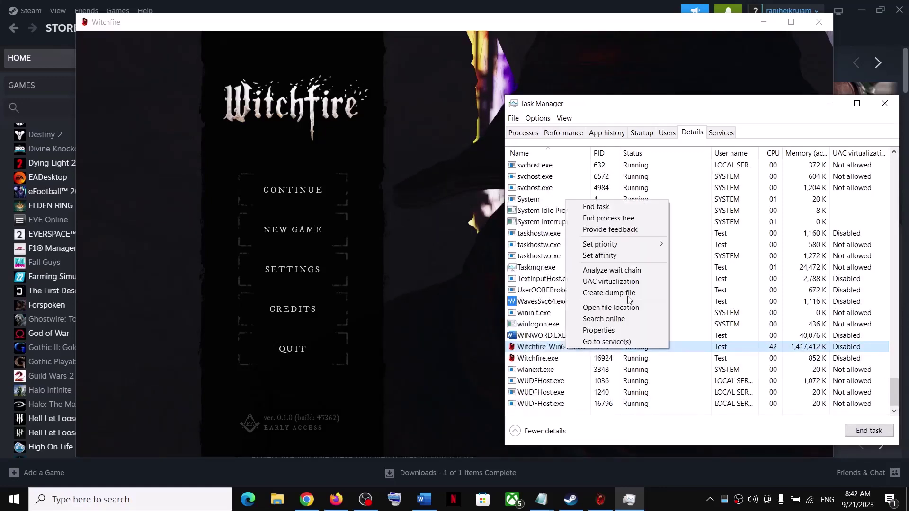
{"action": "mouse_move", "coordinate": [611, 244]}
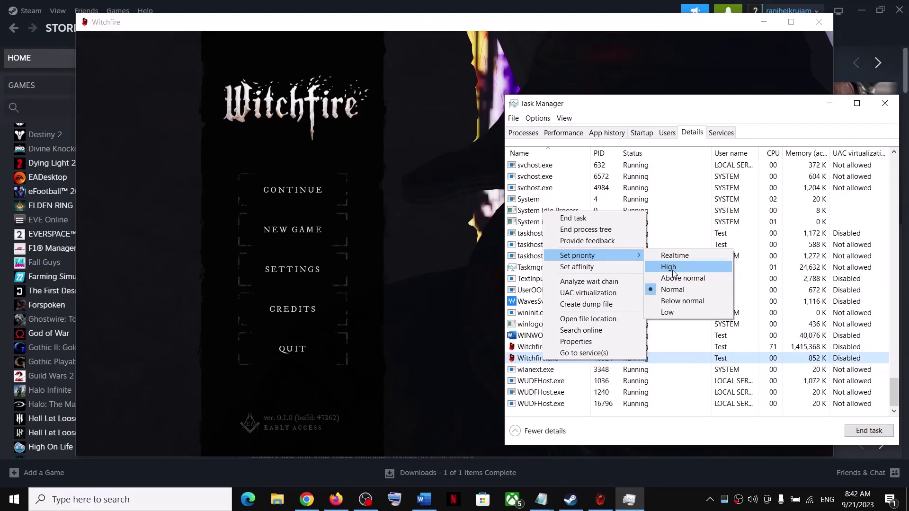
{"action": "left_click", "coordinate": [672, 270]}
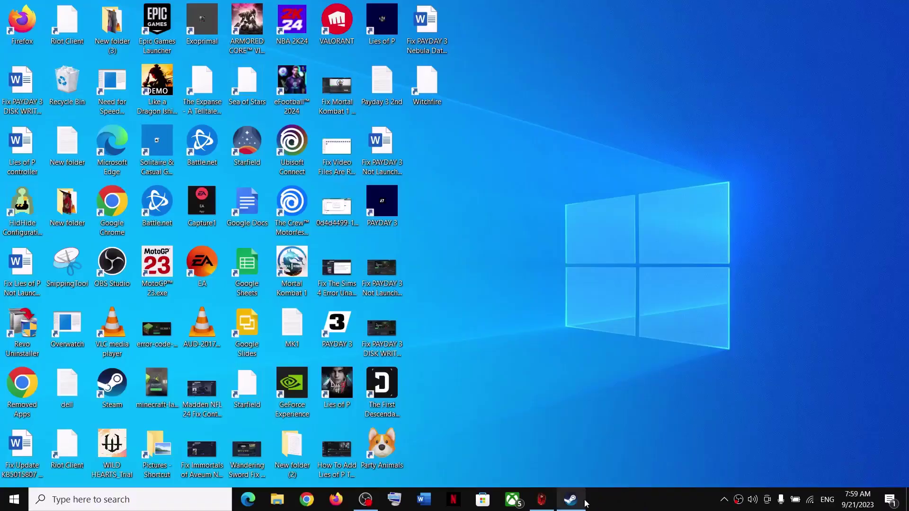
Step: Open Witchfire's video settings, set the resolution to 1600x900, apply it and keep the display settings
{"action": "left_click", "coordinate": [551, 506]}
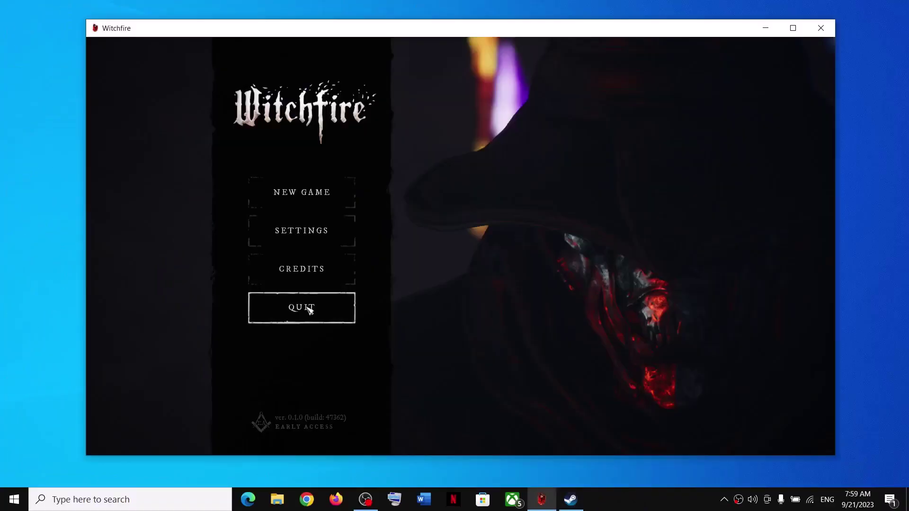
{"action": "left_click", "coordinate": [306, 244]}
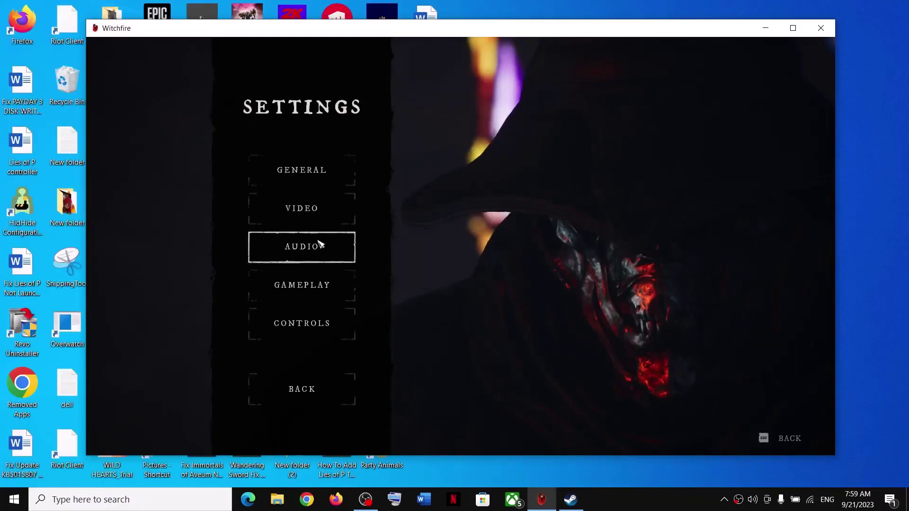
{"action": "left_click", "coordinate": [302, 209]}
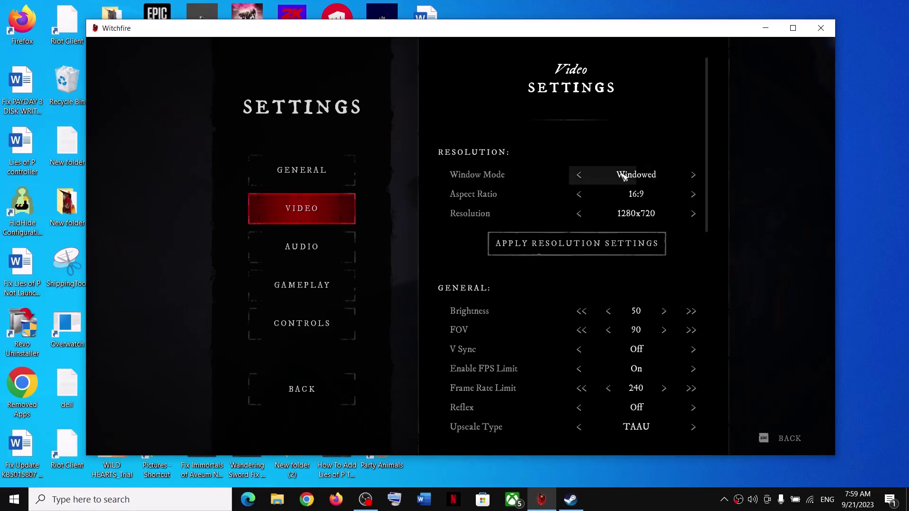
{"action": "left_click", "coordinate": [666, 217]}
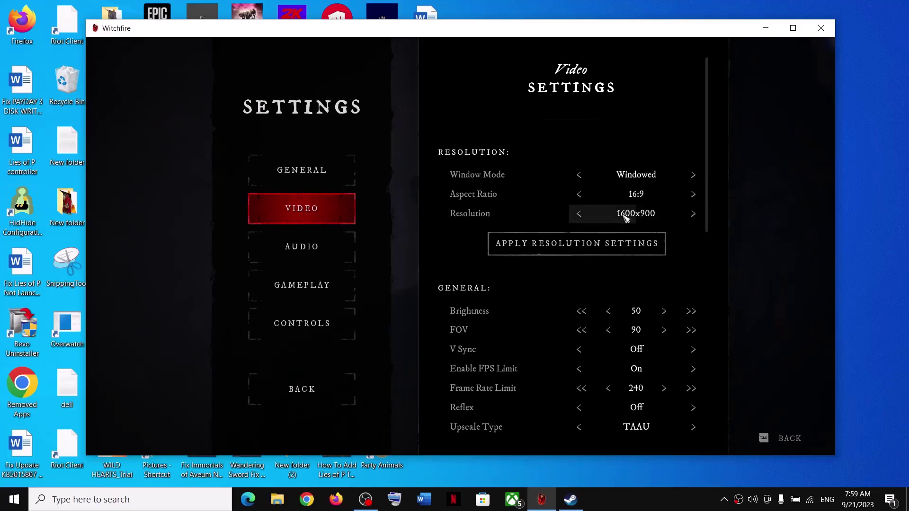
{"action": "left_click", "coordinate": [585, 252]}
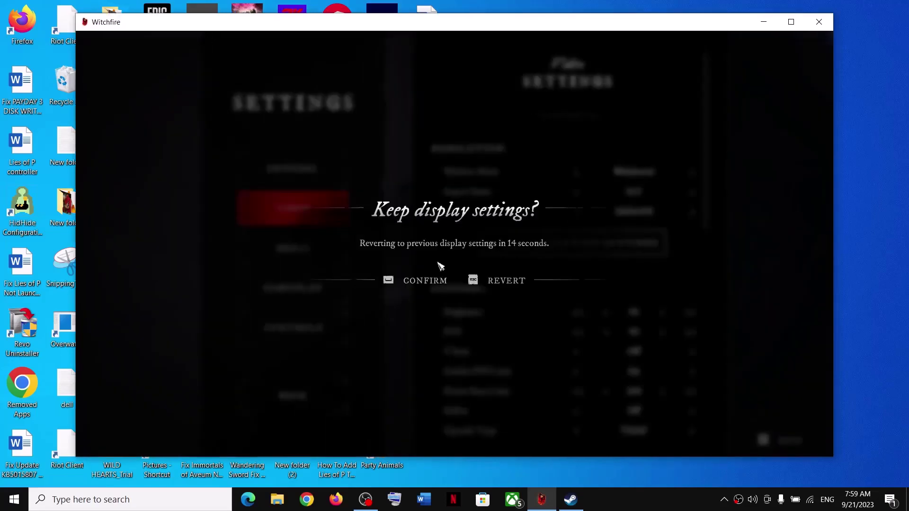
{"action": "left_click", "coordinate": [425, 280]}
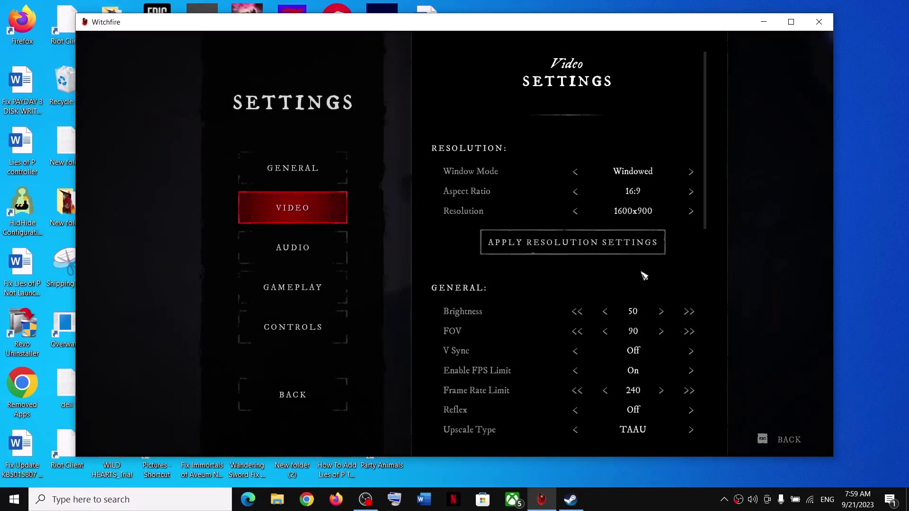
Step: Set the frame rate limit to 60 and the upscale type to Off
{"action": "scroll", "coordinate": [648, 266], "scroll_direction": "down", "scroll_amount": 2}
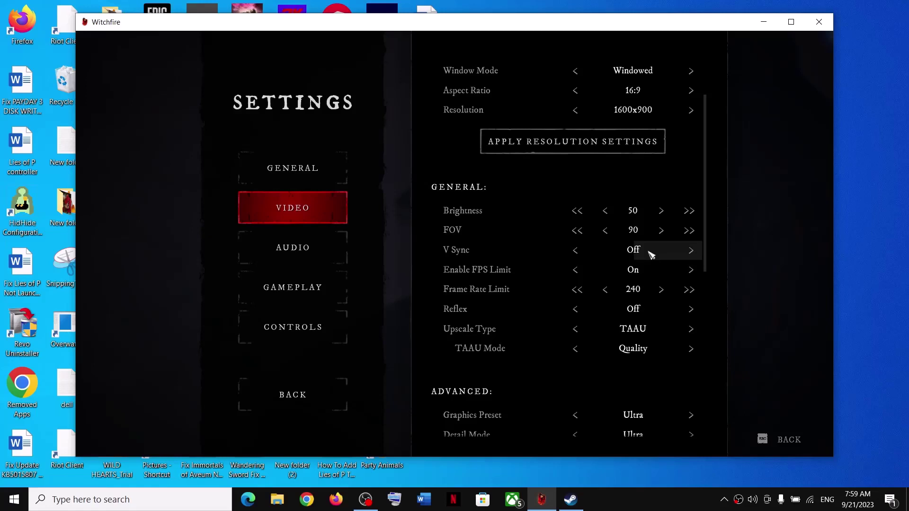
{"action": "left_click", "coordinate": [608, 290]}
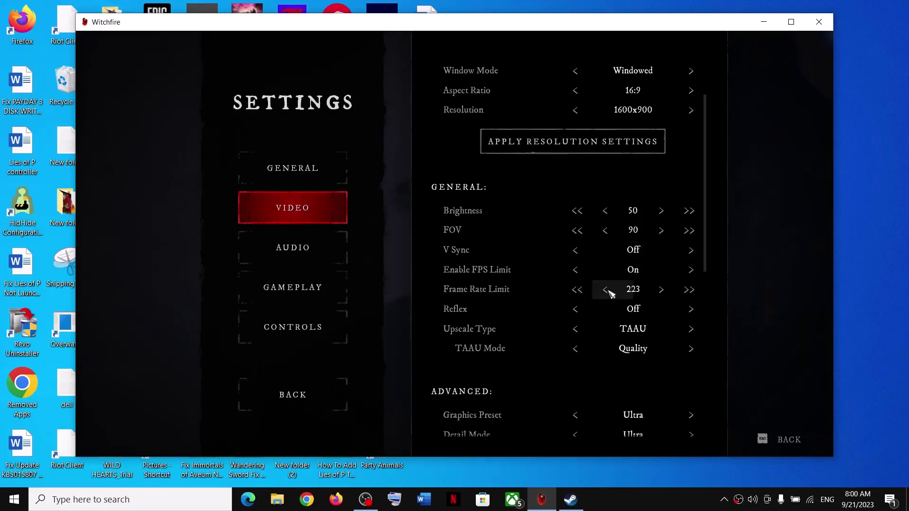
{"action": "left_click", "coordinate": [608, 290]}
{"action": "left_click", "coordinate": [608, 291]}
{"action": "left_click", "coordinate": [584, 293]}
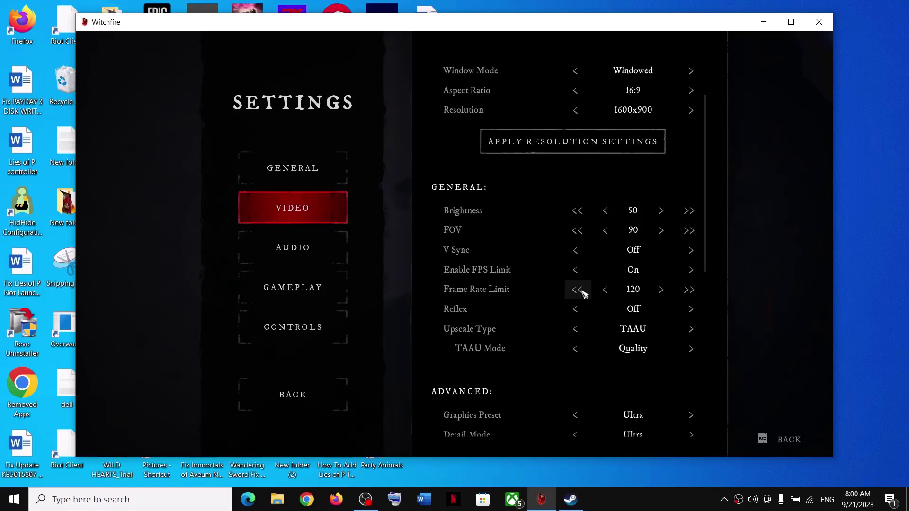
{"action": "left_click", "coordinate": [577, 289]}
{"action": "left_click", "coordinate": [576, 329]}
Step: Lower the advanced graphics options to Low with Fast TAA anti-aliasing and visual effects off, and leave the video settings
{"action": "scroll", "coordinate": [619, 345], "scroll_direction": "down", "scroll_amount": 1}
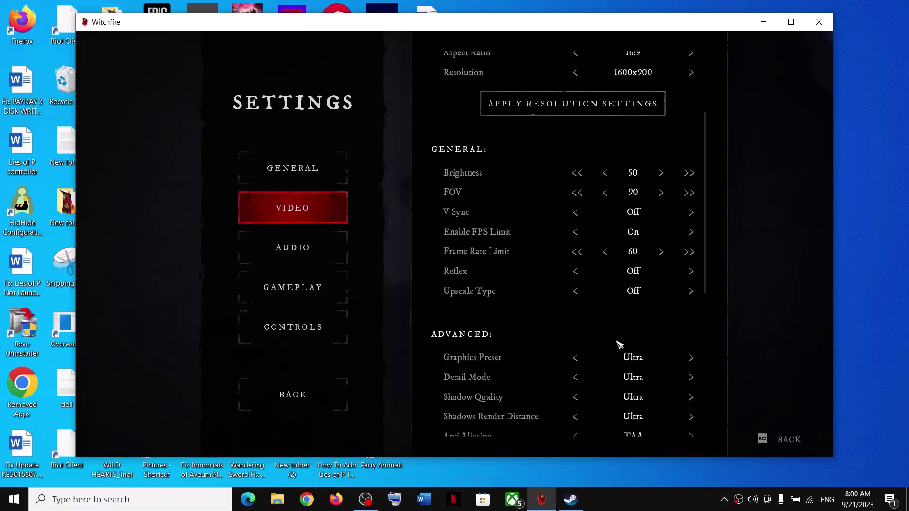
{"action": "scroll", "coordinate": [619, 345], "scroll_direction": "down", "scroll_amount": 6}
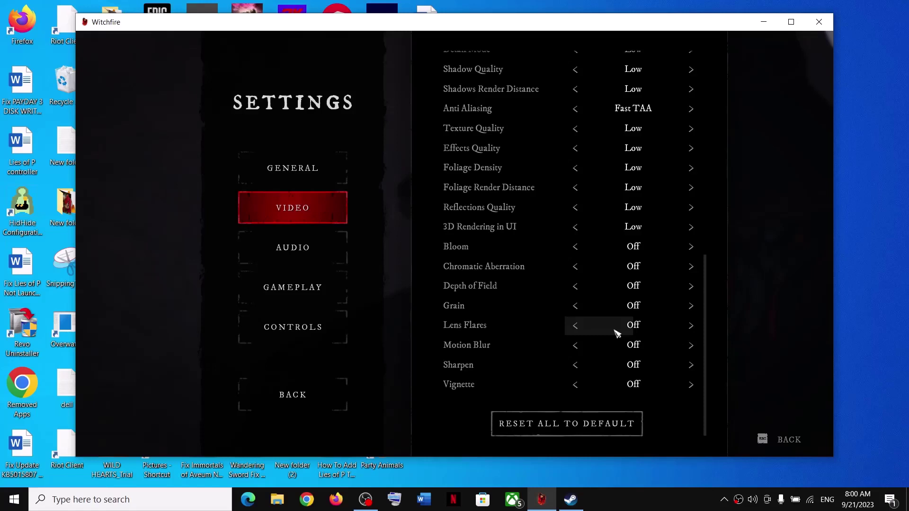
{"action": "key", "text": "Escape"}
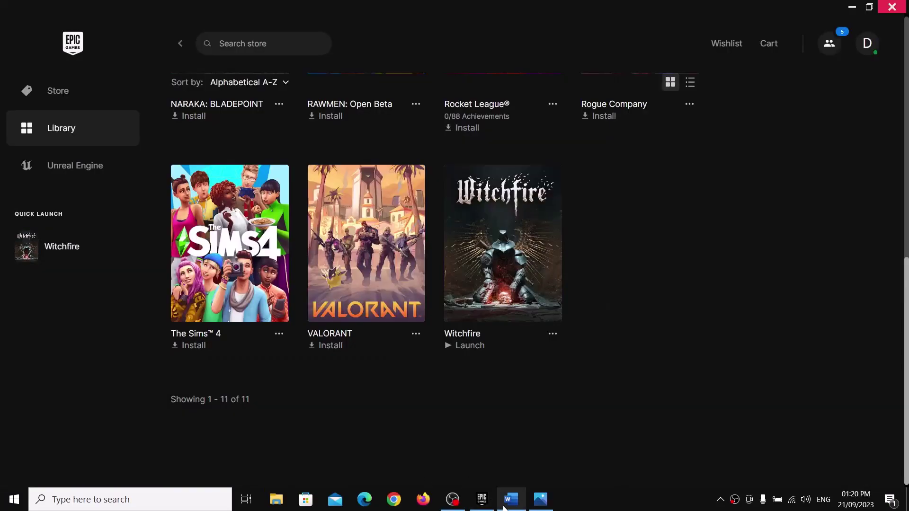
Step: Return to the Word document and highlight Step 5 on clean graphics driver installation and its NVIDIA and AMD links
{"action": "left_click", "coordinate": [512, 499]}
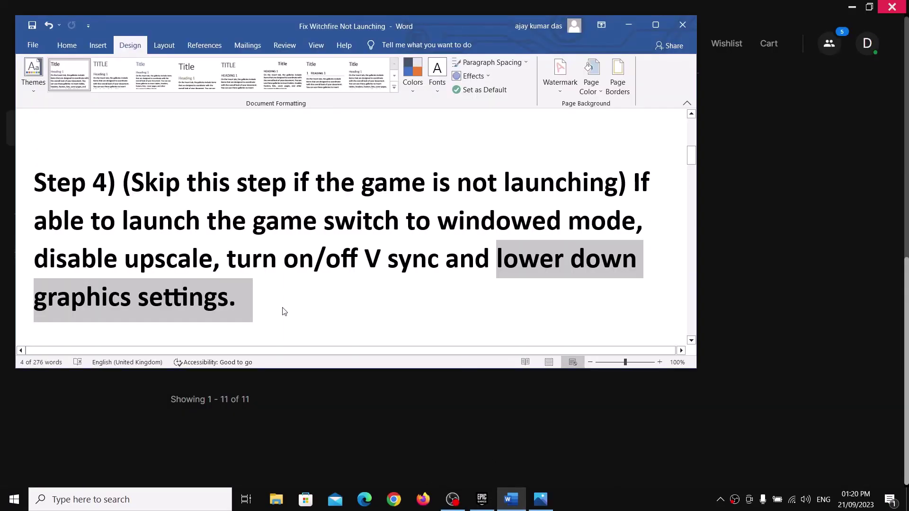
{"action": "scroll", "coordinate": [284, 312], "scroll_direction": "down", "scroll_amount": 4}
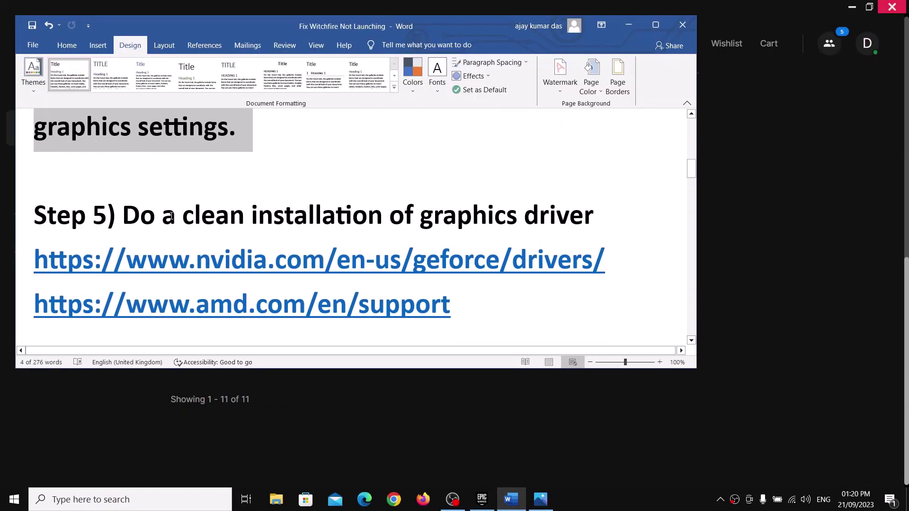
{"action": "left_click_drag", "start_coordinate": [163, 217], "coordinate": [529, 213]}
{"action": "left_click_drag", "start_coordinate": [606, 261], "coordinate": [557, 217]}
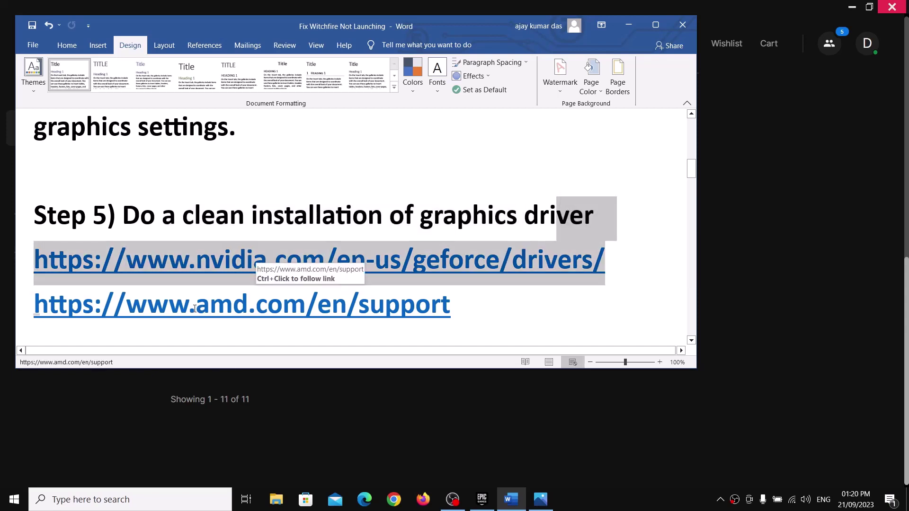
{"action": "left_click_drag", "start_coordinate": [194, 308], "coordinate": [331, 308]}
{"action": "left_click_drag", "start_coordinate": [326, 261], "coordinate": [554, 259]}
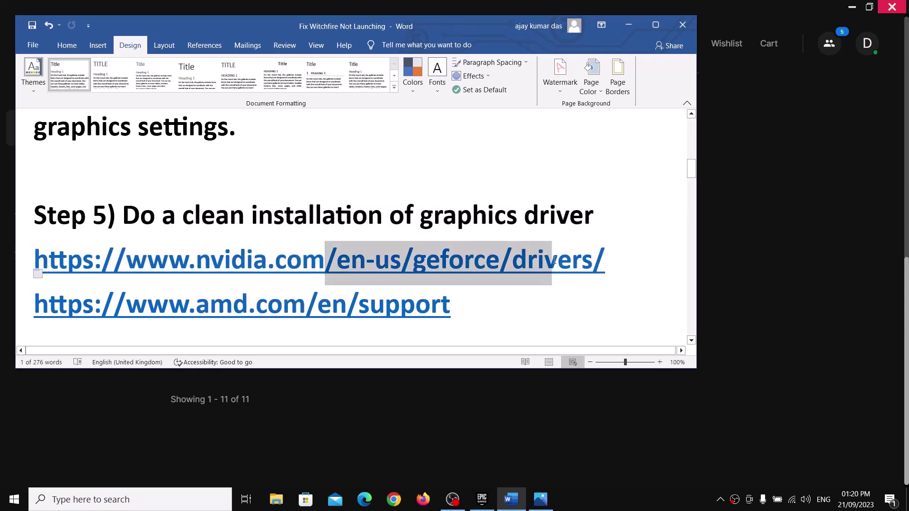
Step: Open the NVIDIA GeForce drivers page and choose GeForce 10 Series (Notebooks) as the product series for the manual driver search
{"action": "left_click", "coordinate": [554, 260]}
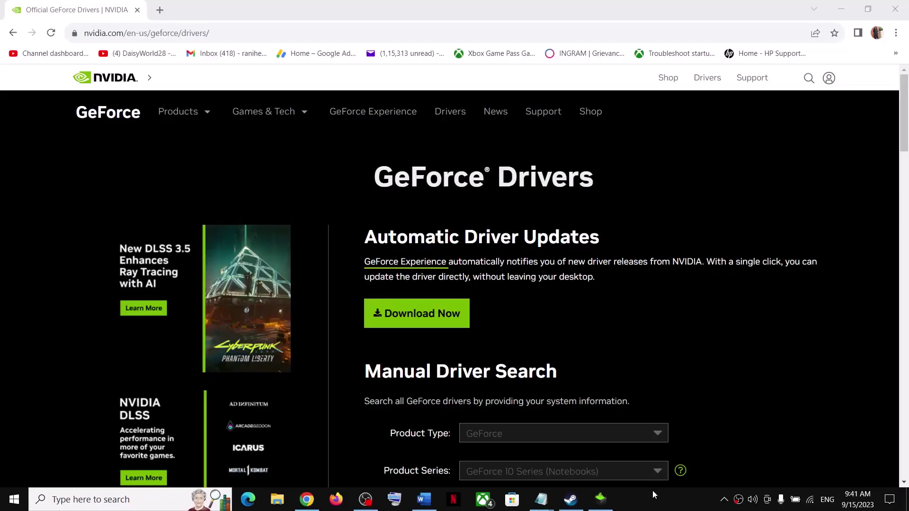
{"action": "scroll", "coordinate": [646, 332], "scroll_direction": "down", "scroll_amount": 2}
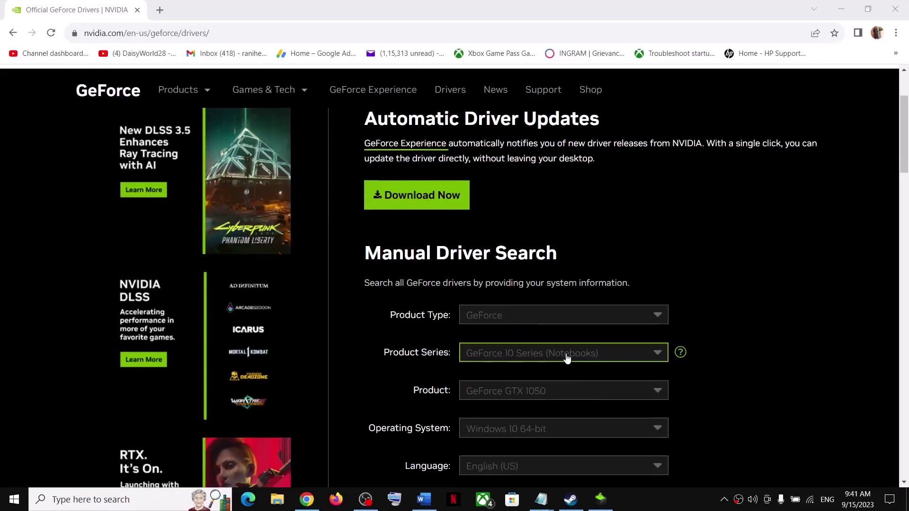
{"action": "left_click", "coordinate": [567, 358]}
{"action": "scroll", "coordinate": [556, 450], "scroll_direction": "down", "scroll_amount": 5}
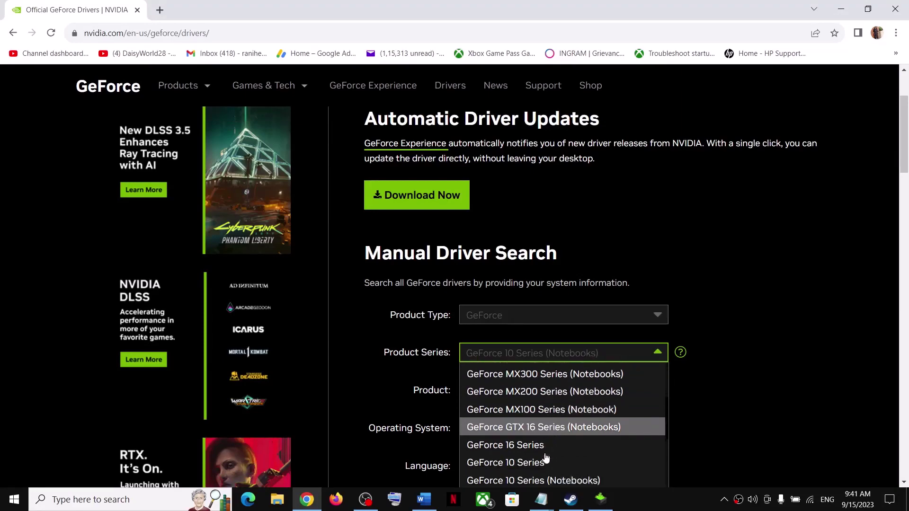
{"action": "left_click", "coordinate": [544, 441]}
{"action": "scroll", "coordinate": [658, 379], "scroll_direction": "down", "scroll_amount": 2}
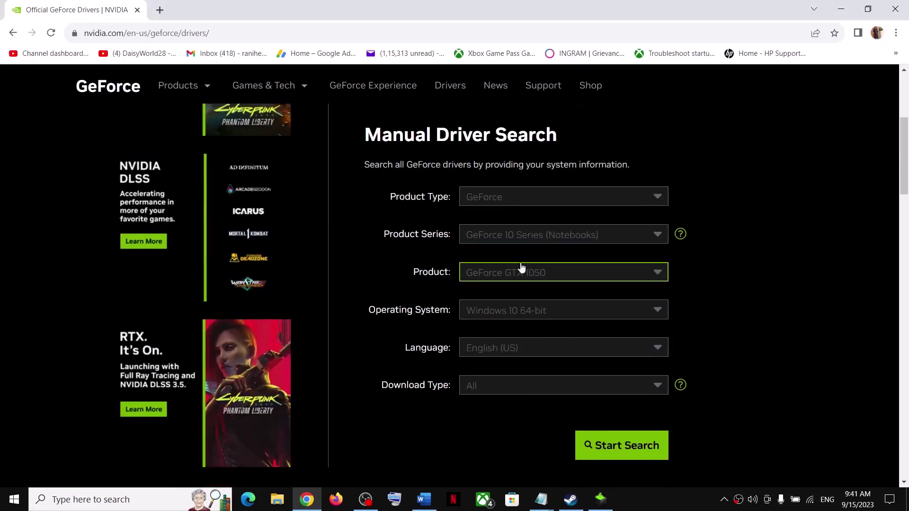
Step: Choose GeForce GTX 1050 as the product and Windows 10 64-bit as the operating system, and start the driver search
{"action": "left_click", "coordinate": [522, 268]}
{"action": "left_click", "coordinate": [544, 363]}
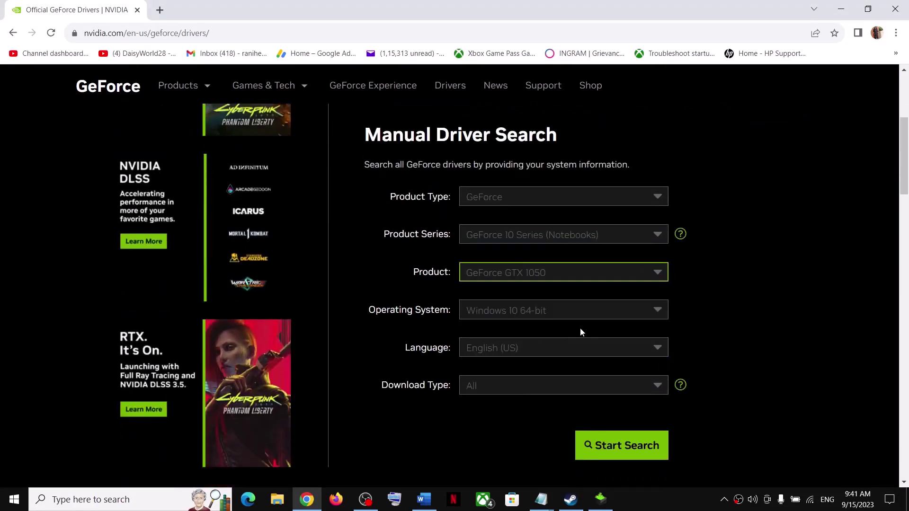
{"action": "left_click", "coordinate": [542, 320]}
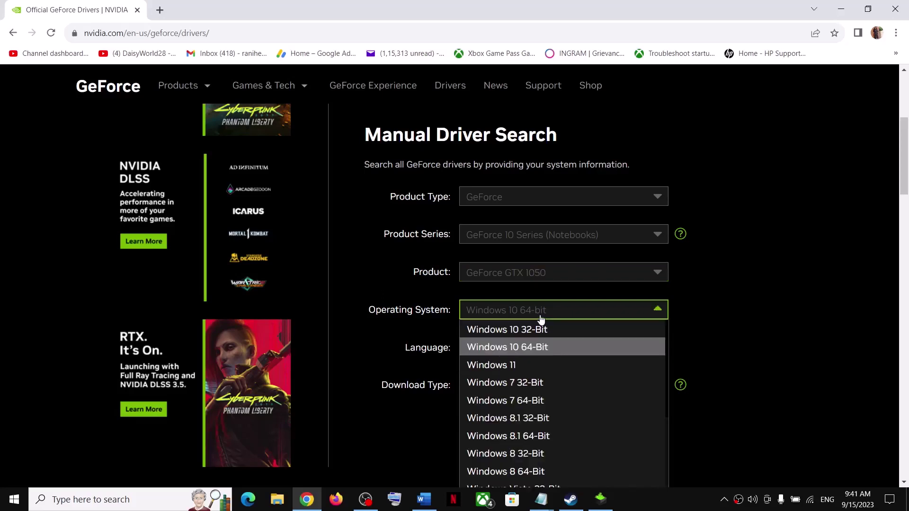
{"action": "left_click", "coordinate": [498, 347]}
{"action": "left_click", "coordinate": [523, 318]}
{"action": "left_click", "coordinate": [731, 335]}
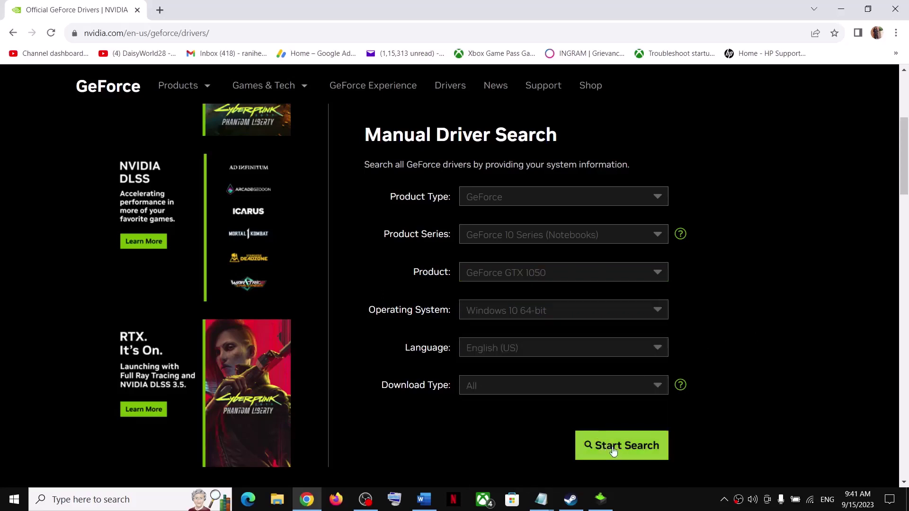
{"action": "left_click", "coordinate": [613, 447]}
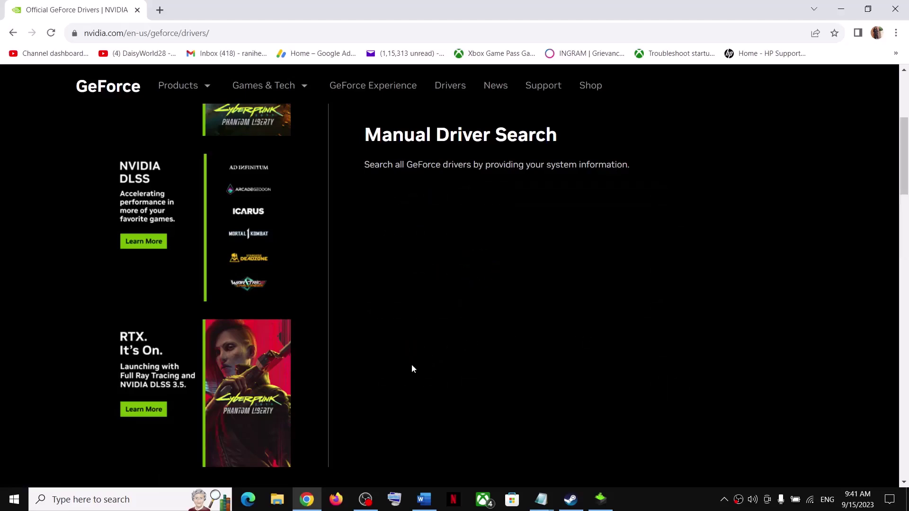
Step: Download the GeForce Game Ready Driver version 537.34 from the driver results and check the download's progress
{"action": "scroll", "coordinate": [400, 356], "scroll_direction": "up", "scroll_amount": 1}
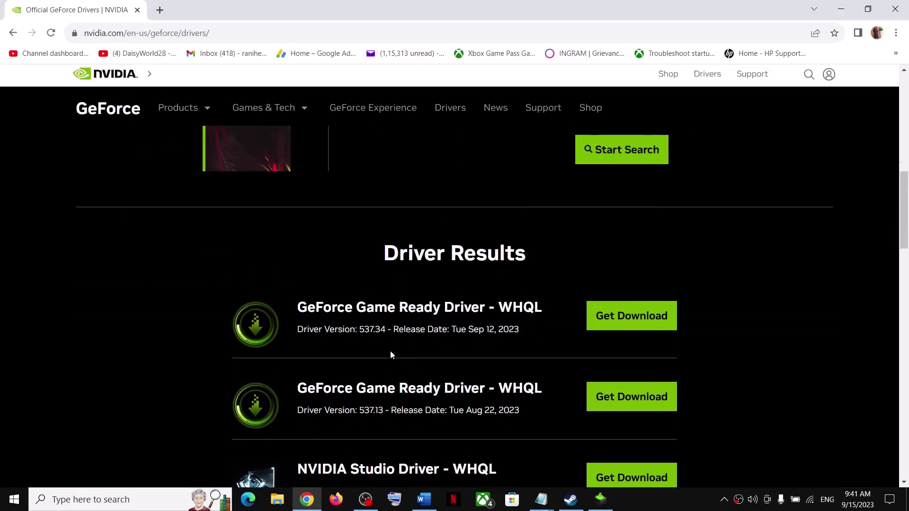
{"action": "left_click_drag", "start_coordinate": [365, 308], "coordinate": [444, 308]}
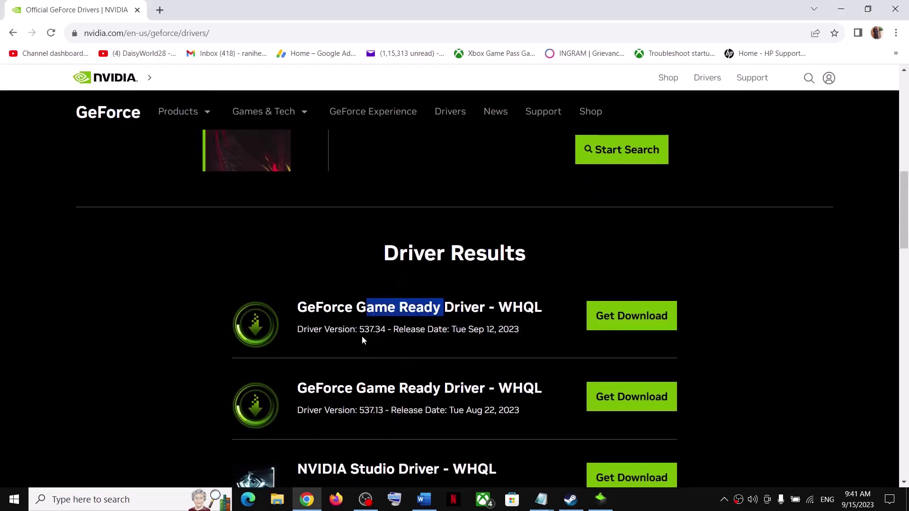
{"action": "left_click_drag", "start_coordinate": [360, 329], "coordinate": [388, 330]}
{"action": "left_click", "coordinate": [326, 332]}
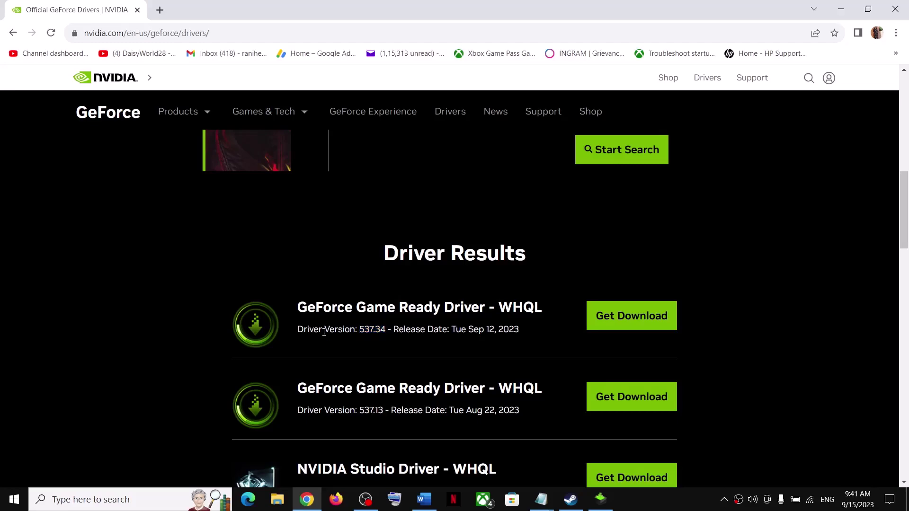
{"action": "left_click", "coordinate": [645, 319]}
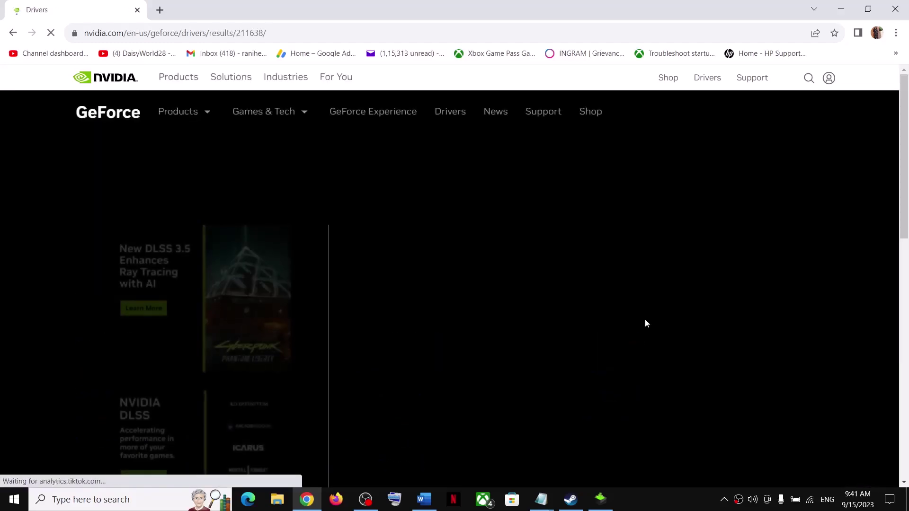
{"action": "left_click", "coordinate": [780, 238]}
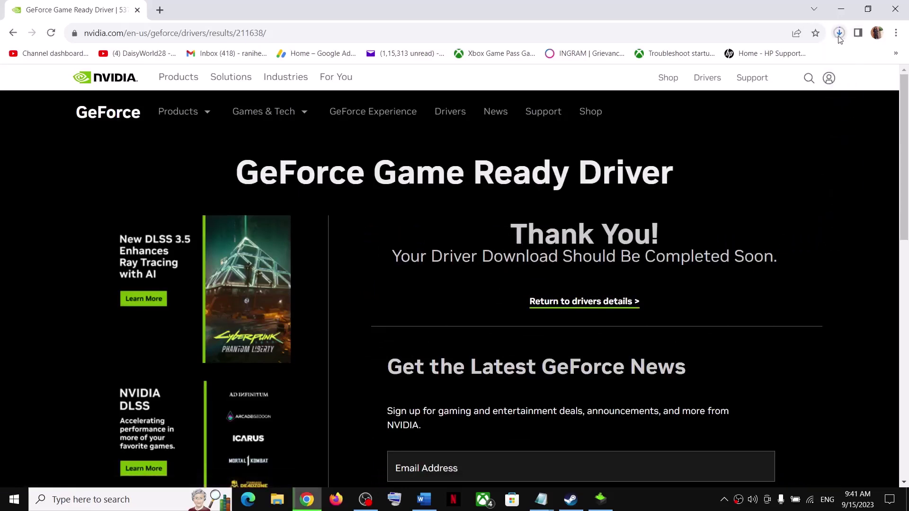
{"action": "left_click", "coordinate": [839, 35]}
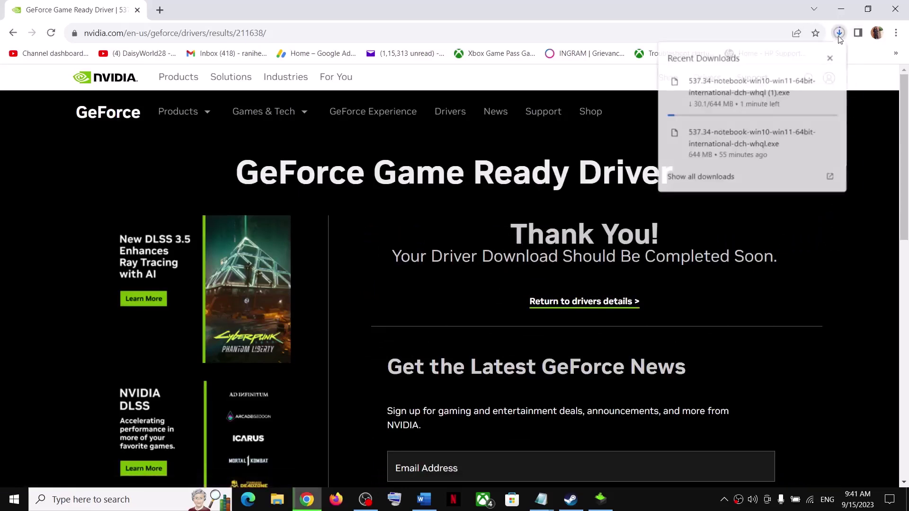
{"action": "left_click", "coordinate": [778, 349]}
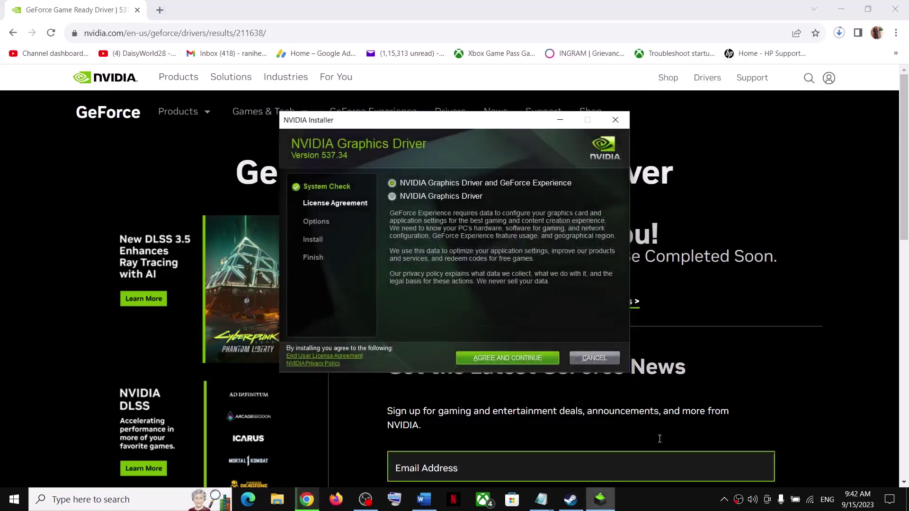
Step: Accept the NVIDIA driver licence, choose the Custom (Advanced) installation, enable a clean installation and start the install
{"action": "left_click", "coordinate": [492, 359]}
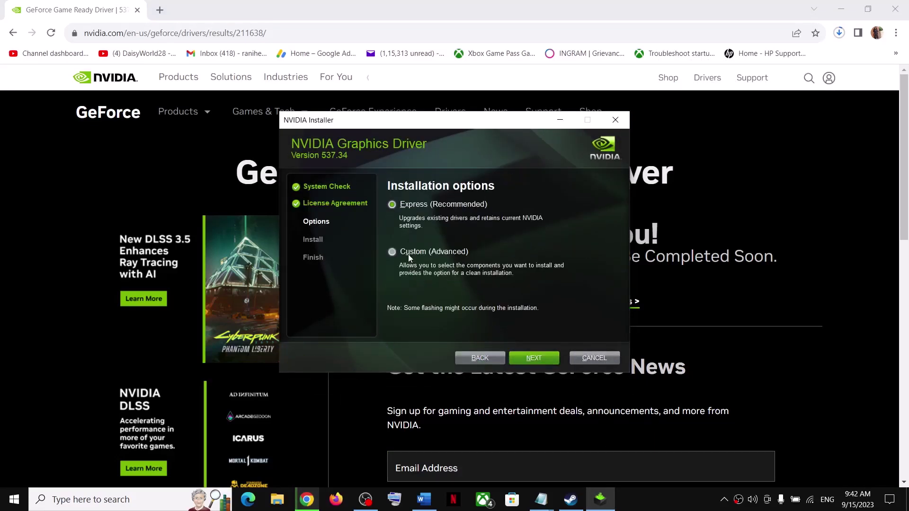
{"action": "left_click", "coordinate": [408, 254]}
{"action": "left_click", "coordinate": [540, 357]}
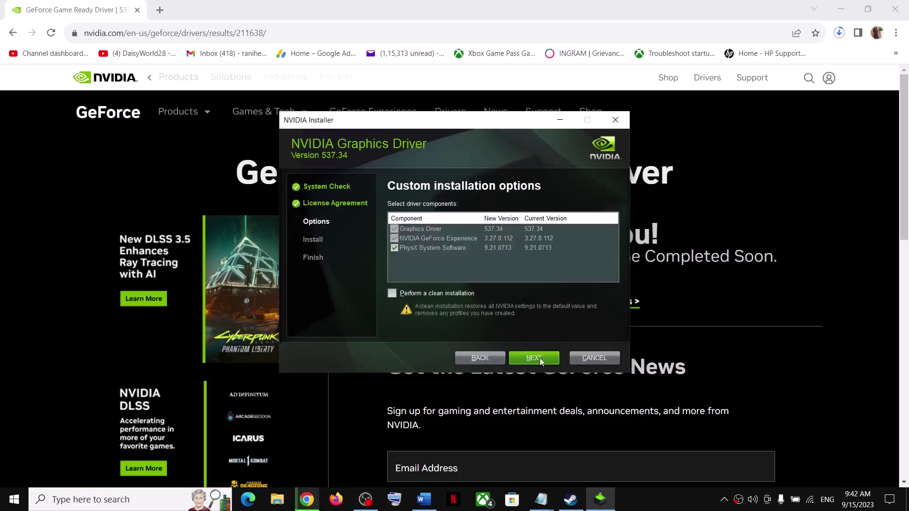
{"action": "left_click", "coordinate": [392, 294]}
{"action": "left_click", "coordinate": [521, 359]}
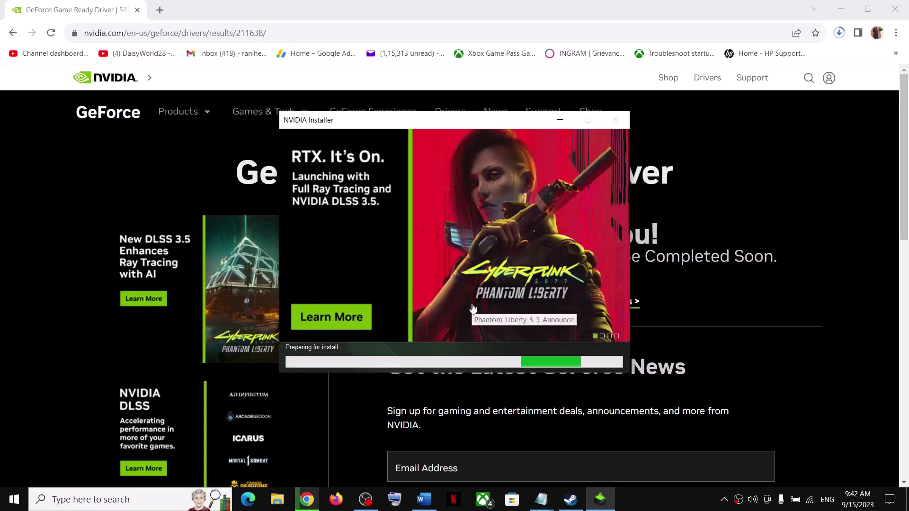
{"action": "left_click", "coordinate": [656, 504]}
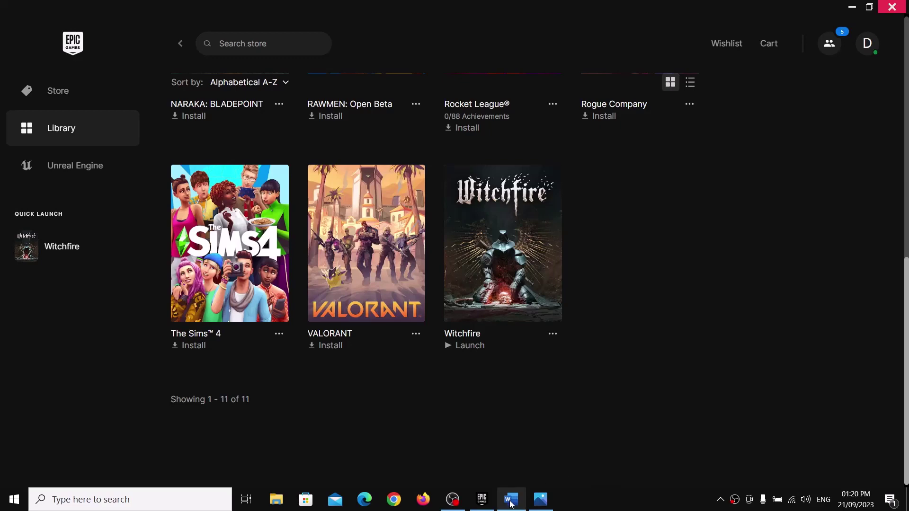
Step: Return to the Word document and highlight Step 6 on running the game on the dedicated graphics card
{"action": "left_click", "coordinate": [512, 498]}
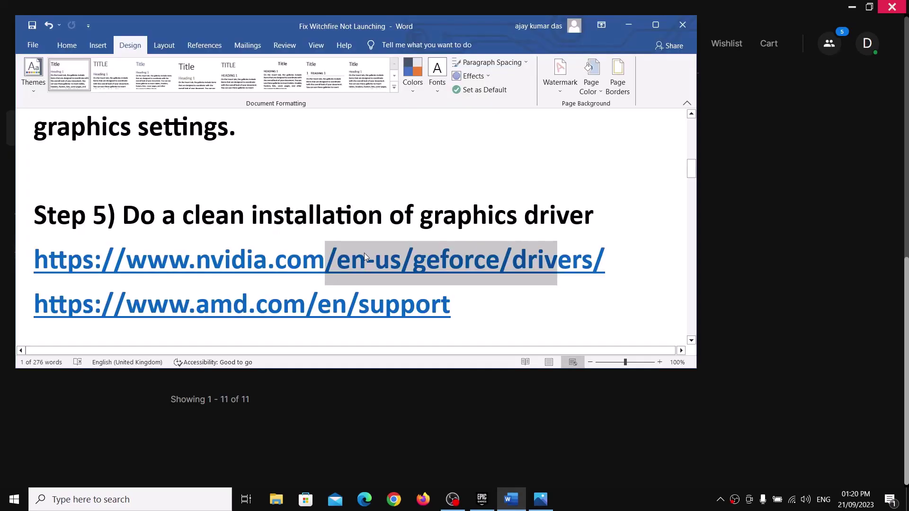
{"action": "scroll", "coordinate": [364, 257], "scroll_direction": "down", "scroll_amount": 3}
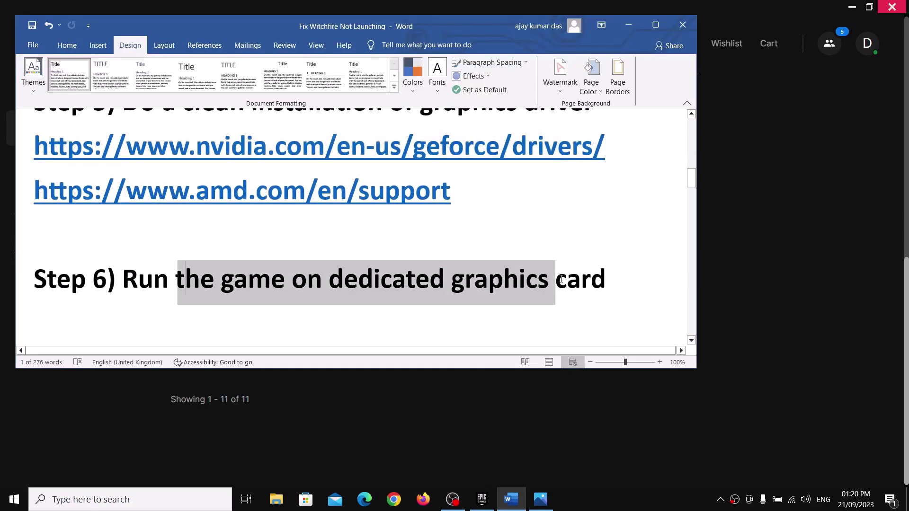
{"action": "left_click", "coordinate": [516, 286]}
Step: Copy the word "graphics" from Step 6, search Windows for it and open the Graphics settings in a maximized window
{"action": "double_click", "coordinate": [516, 284]}
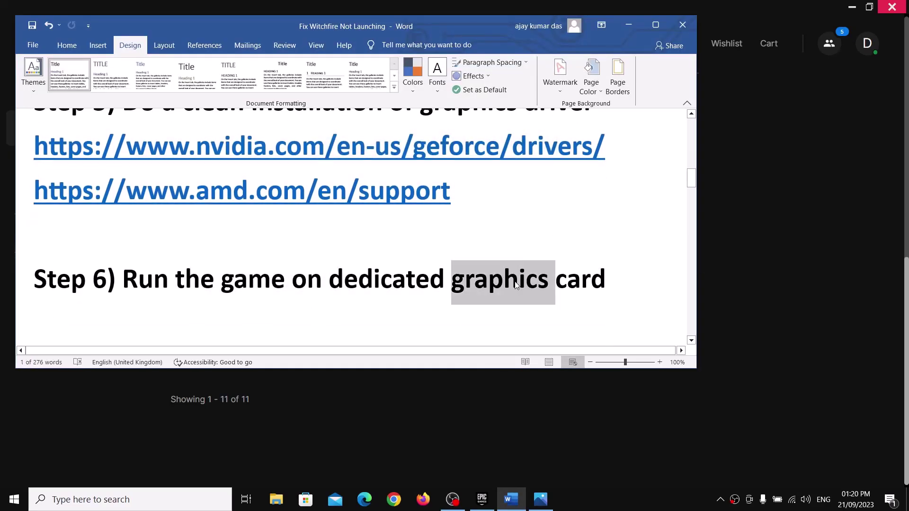
{"action": "key", "text": "ctrl+c"}
{"action": "left_click", "coordinate": [197, 499]}
{"action": "key", "text": "ctrl+v"}
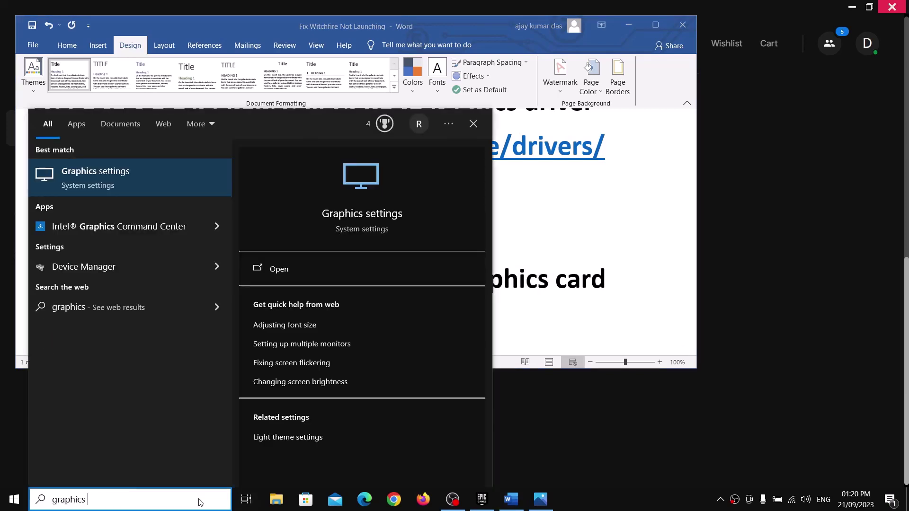
{"action": "key", "text": "Return"}
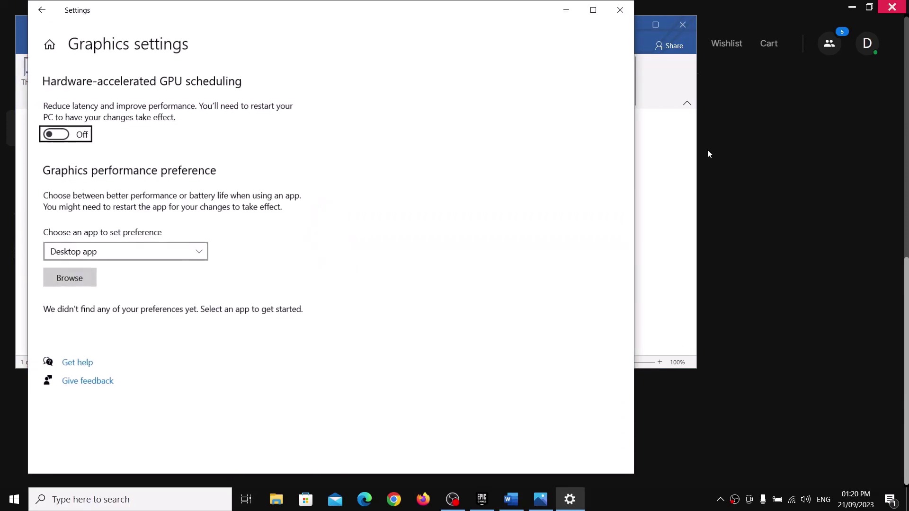
{"action": "left_click", "coordinate": [593, 11]}
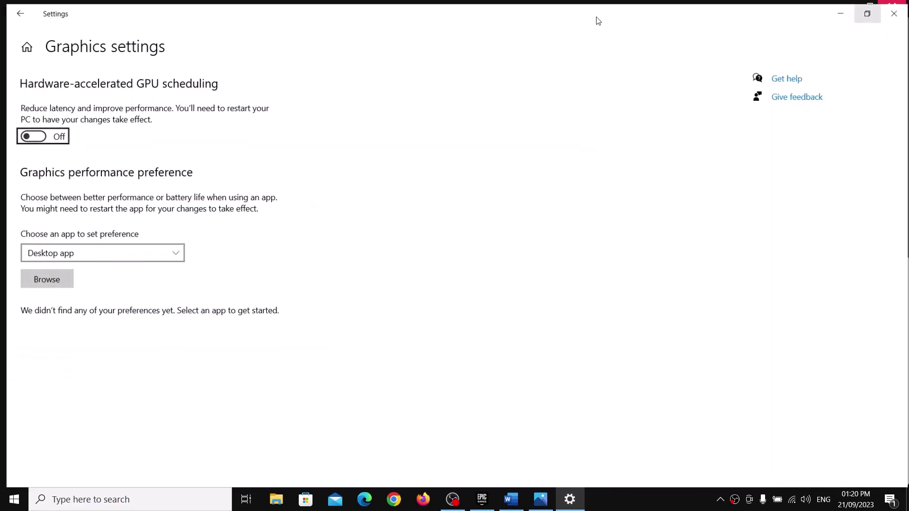
Step: Start browsing for a desktop app to set its graphics preference and look through Program Files on Local Disk (C:)
{"action": "left_click", "coordinate": [40, 278]}
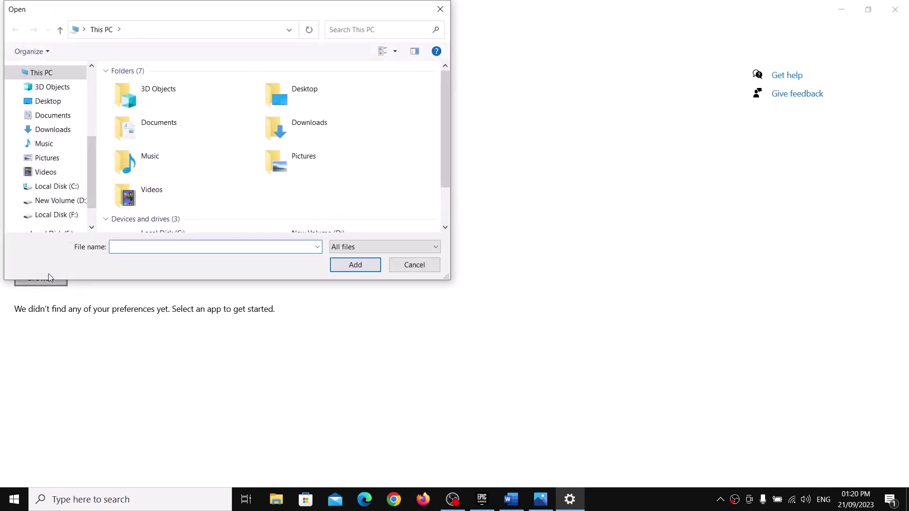
{"action": "left_click", "coordinate": [71, 188]}
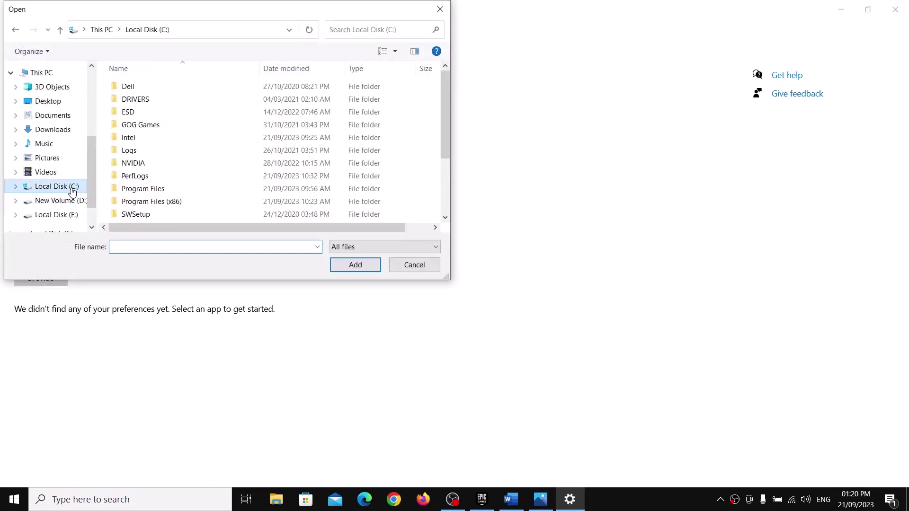
{"action": "scroll", "coordinate": [237, 174], "scroll_direction": "down", "scroll_amount": 2}
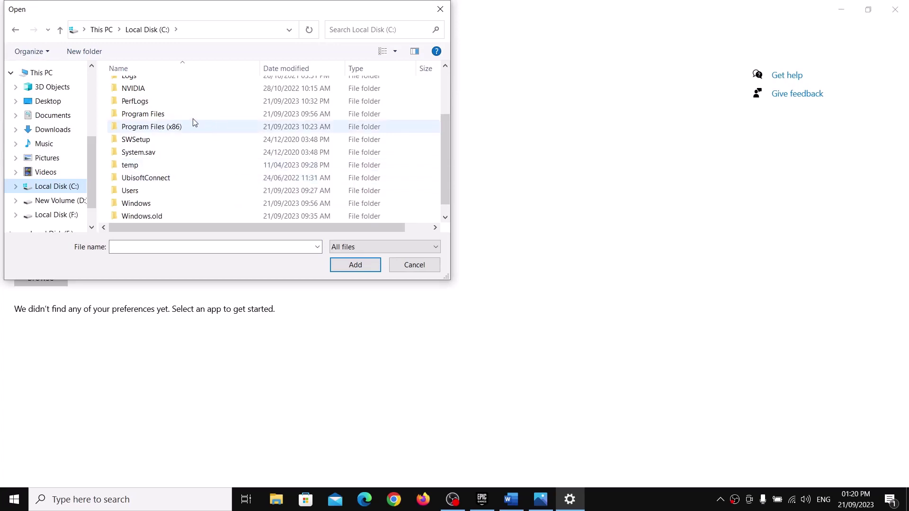
{"action": "double_click", "coordinate": [160, 115]}
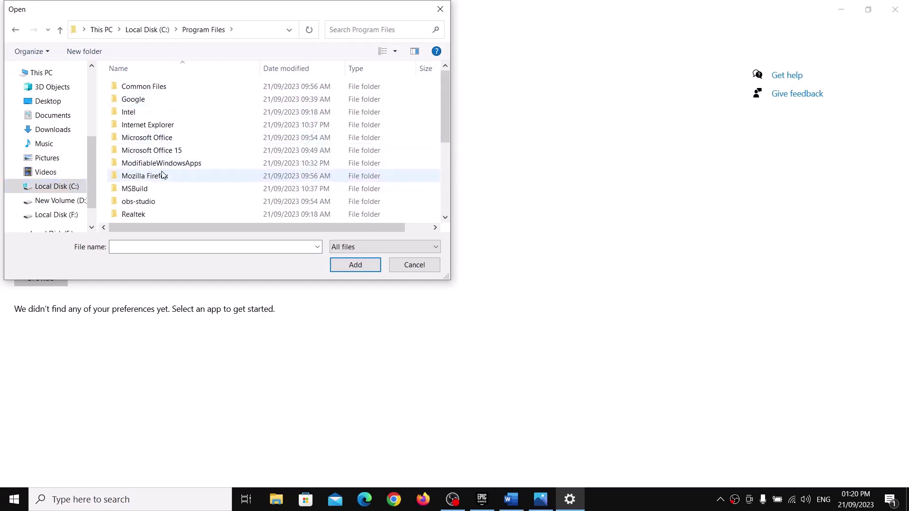
{"action": "scroll", "coordinate": [163, 177], "scroll_direction": "down", "scroll_amount": 3}
{"action": "scroll", "coordinate": [172, 189], "scroll_direction": "up", "scroll_amount": 2}
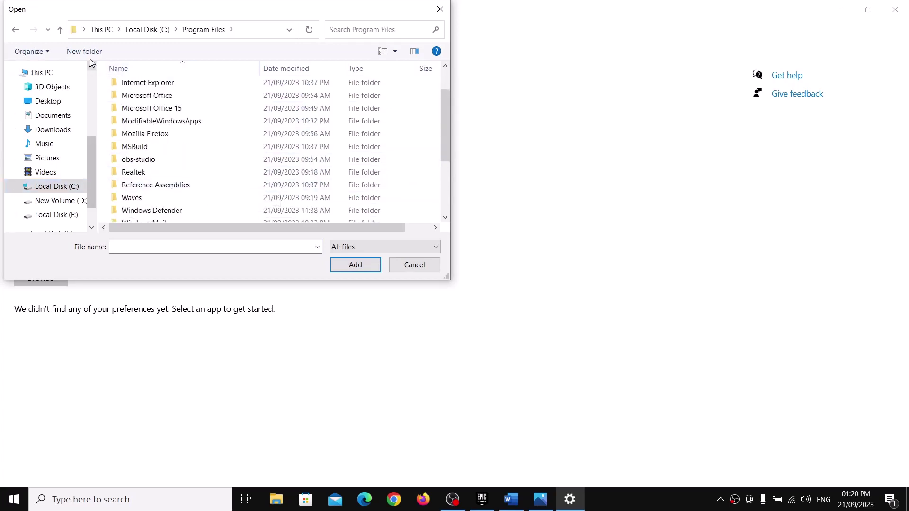
Step: Look for the game's installation in the Epic Games folder under Program Files (x86) on Local Disk (C:)
{"action": "left_click", "coordinate": [60, 29]}
{"action": "scroll", "coordinate": [170, 156], "scroll_direction": "down", "scroll_amount": 2}
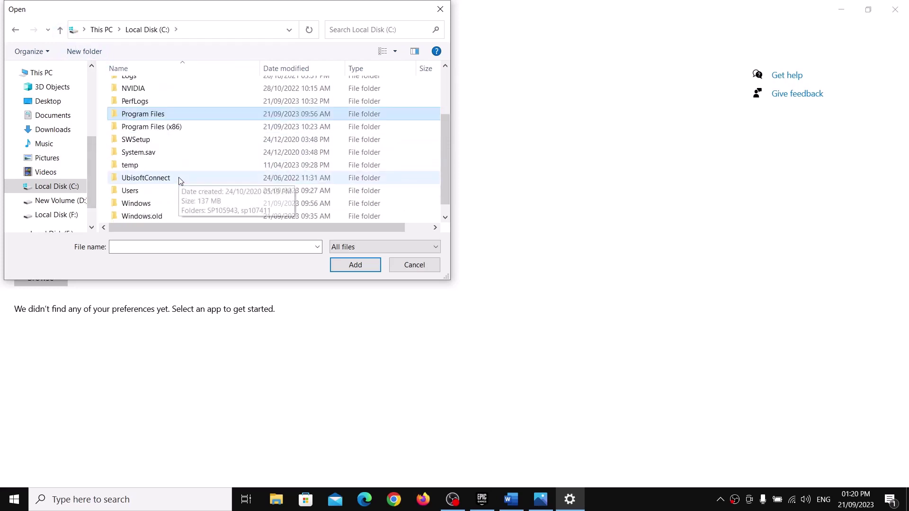
{"action": "double_click", "coordinate": [157, 126]}
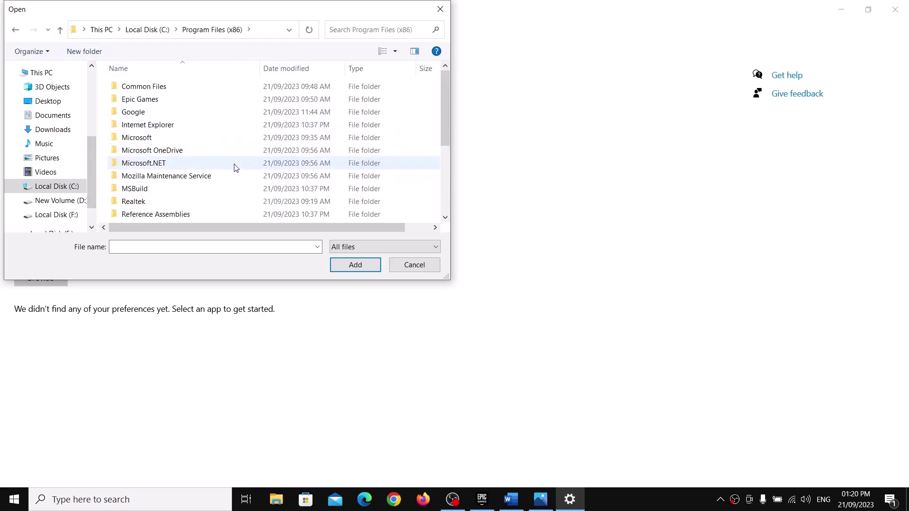
{"action": "scroll", "coordinate": [235, 168], "scroll_direction": "down", "scroll_amount": 3}
{"action": "scroll", "coordinate": [236, 179], "scroll_direction": "up", "scroll_amount": 3}
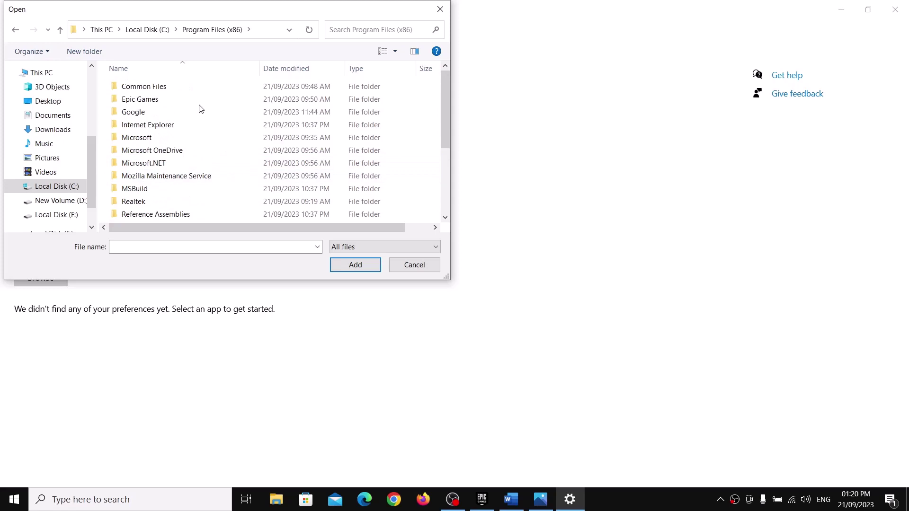
{"action": "double_click", "coordinate": [166, 101]}
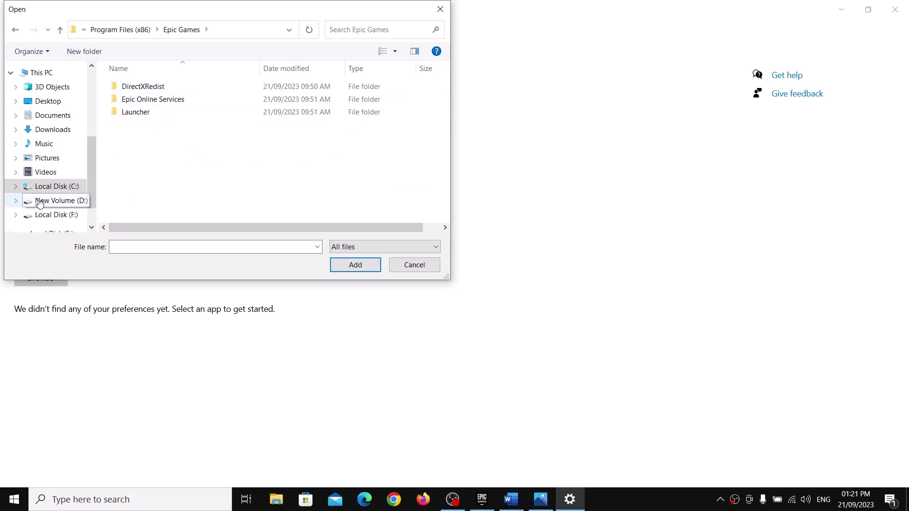
Step: Add the Witchfire application from the WitchfireRjTMw\WitchfireRjTMw folder on Local Disk (F:) to the graphics preference list
{"action": "left_click", "coordinate": [56, 220]}
{"action": "scroll", "coordinate": [203, 173], "scroll_direction": "right", "scroll_amount": 1}
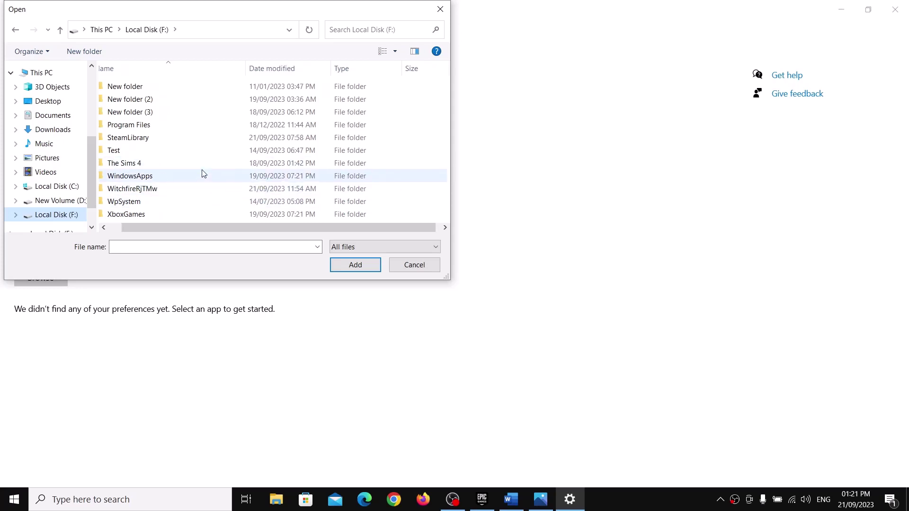
{"action": "left_click", "coordinate": [137, 190]}
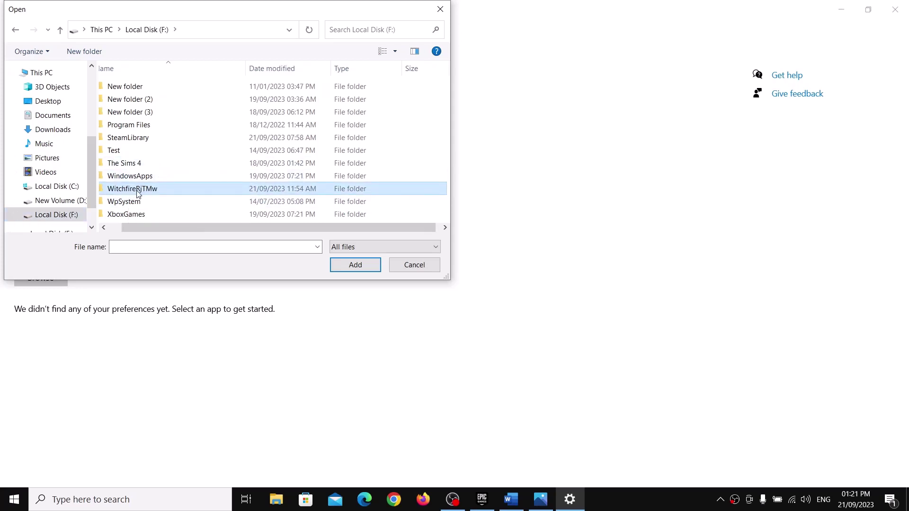
{"action": "double_click", "coordinate": [138, 190]}
{"action": "double_click", "coordinate": [163, 90]}
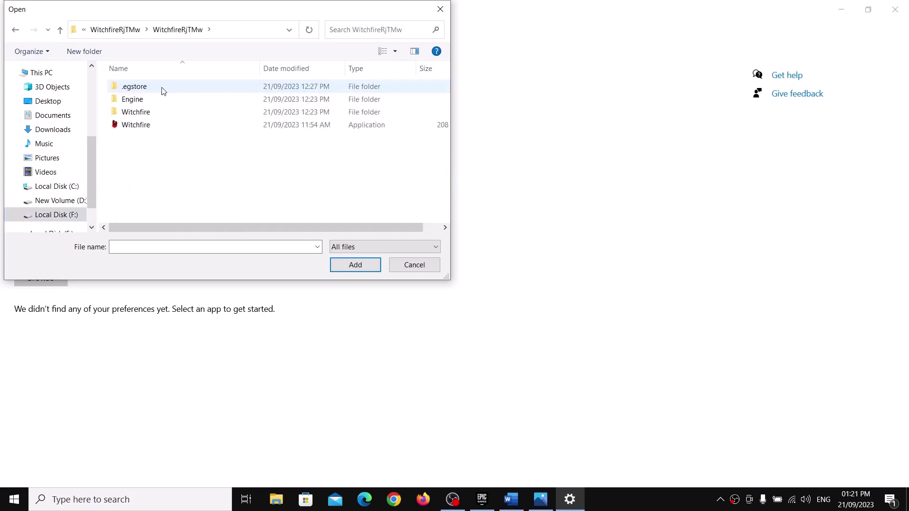
{"action": "left_click", "coordinate": [135, 126]}
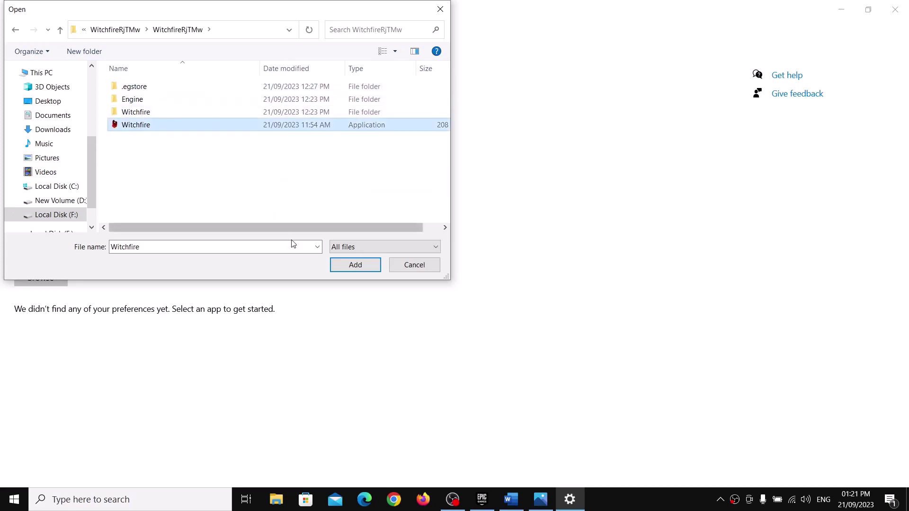
{"action": "left_click", "coordinate": [366, 266]}
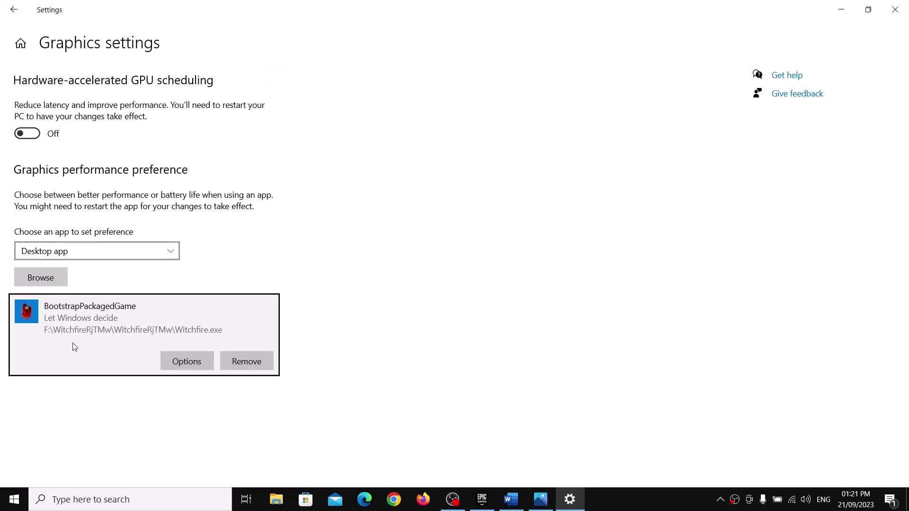
Step: Set the graphics preference of the added Witchfire.exe to High performance and save it
{"action": "left_click", "coordinate": [204, 363]}
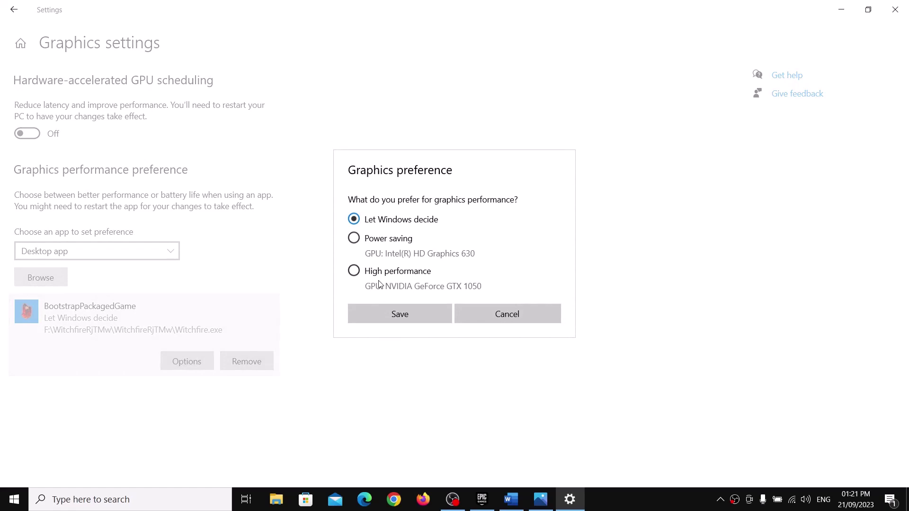
{"action": "left_click", "coordinate": [354, 270]}
{"action": "left_click", "coordinate": [403, 315]}
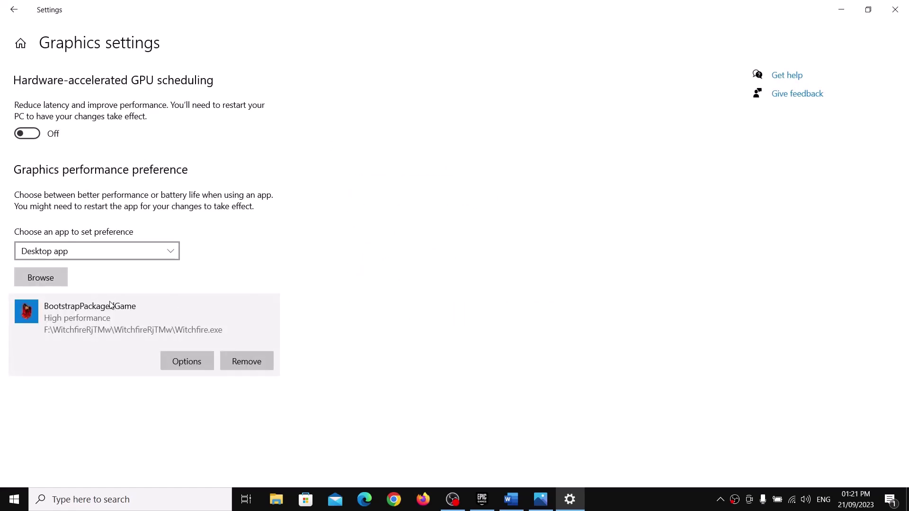
Step: Add Witchfire-Win64-Shipping from the game's Witchfire\Binaries\Win64 folder and set its graphics preference to High performance
{"action": "left_click", "coordinate": [47, 280]}
{"action": "double_click", "coordinate": [133, 117]}
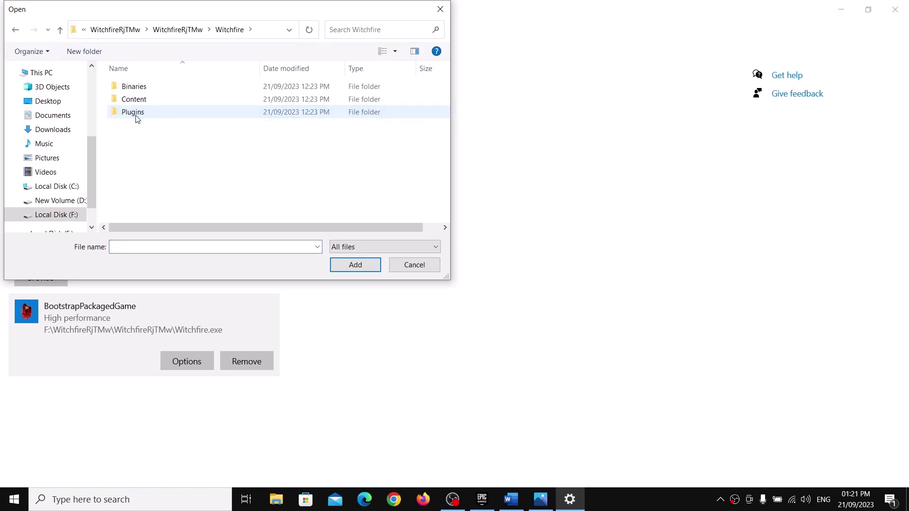
{"action": "double_click", "coordinate": [135, 87]}
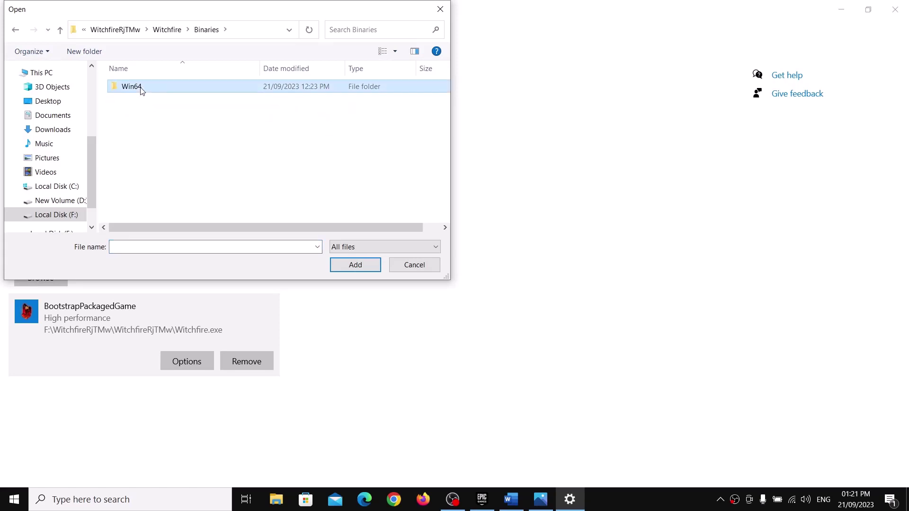
{"action": "double_click", "coordinate": [142, 88]}
{"action": "left_click", "coordinate": [156, 90]}
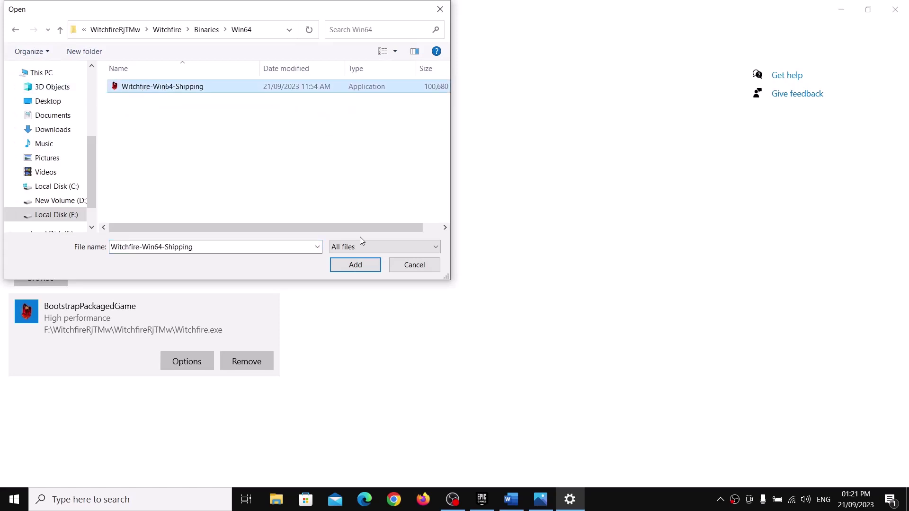
{"action": "left_click", "coordinate": [356, 264]}
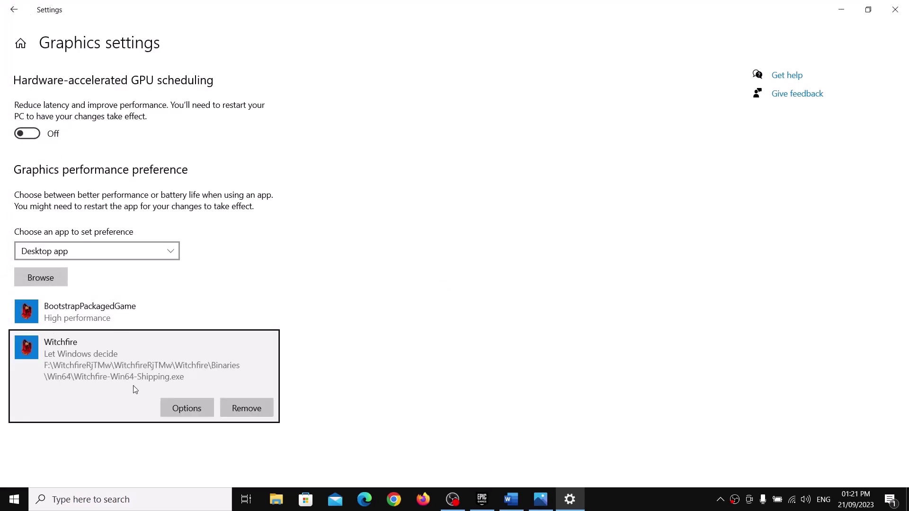
{"action": "left_click", "coordinate": [173, 401]}
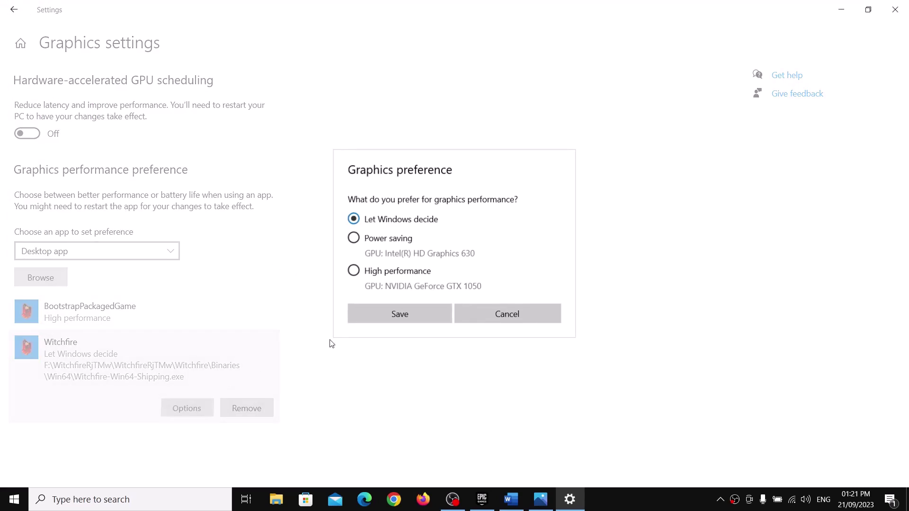
{"action": "left_click", "coordinate": [376, 277]}
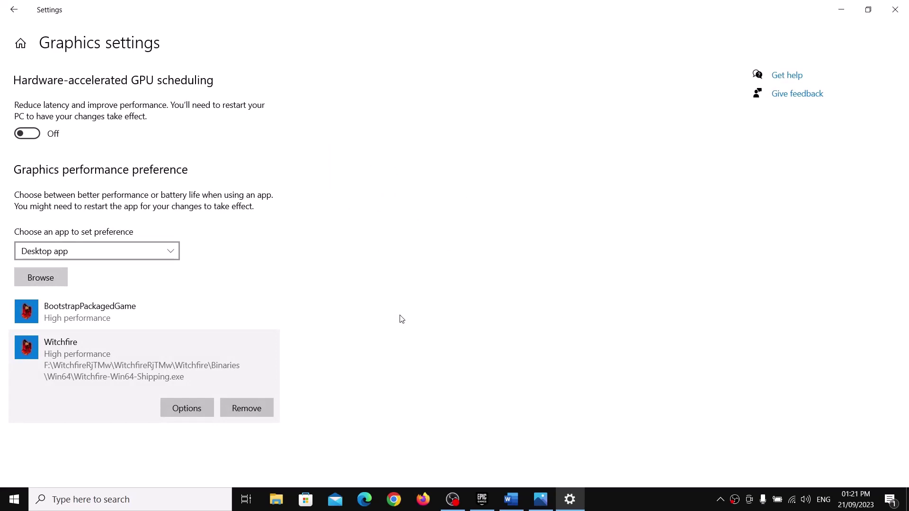
Step: Switch to the Word document and highlight the Step 7 text on running the game as an administrator from the installation folder
{"action": "left_click", "coordinate": [511, 500]}
{"action": "scroll", "coordinate": [296, 289], "scroll_direction": "down", "scroll_amount": 2}
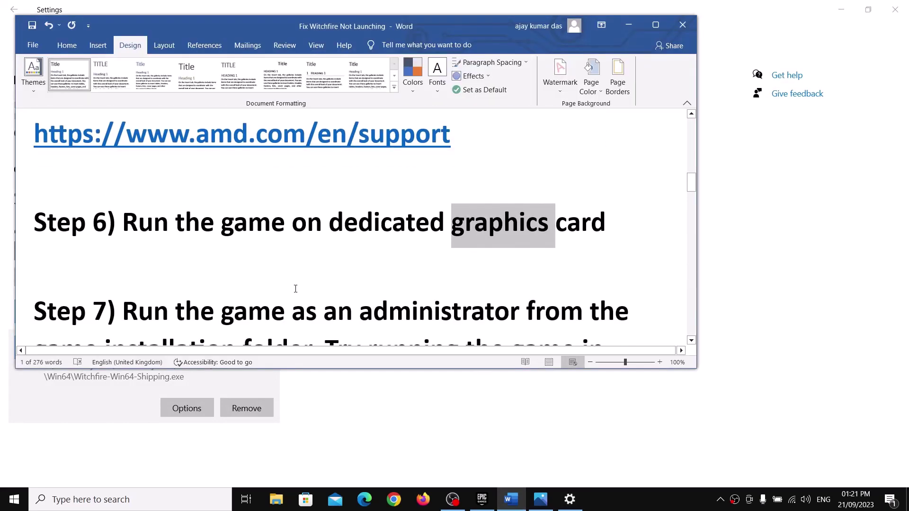
{"action": "scroll", "coordinate": [296, 289], "scroll_direction": "down", "scroll_amount": 2}
{"action": "left_click_drag", "start_coordinate": [145, 231], "coordinate": [309, 266]}
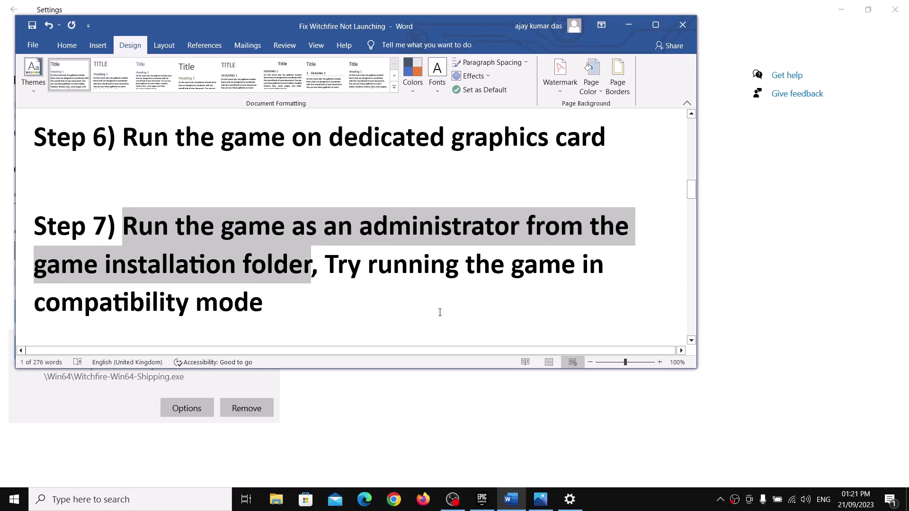
Step: Switch to the Epic Games Launcher and open Witchfire's installation folder from its manage options
{"action": "left_click", "coordinate": [483, 498]}
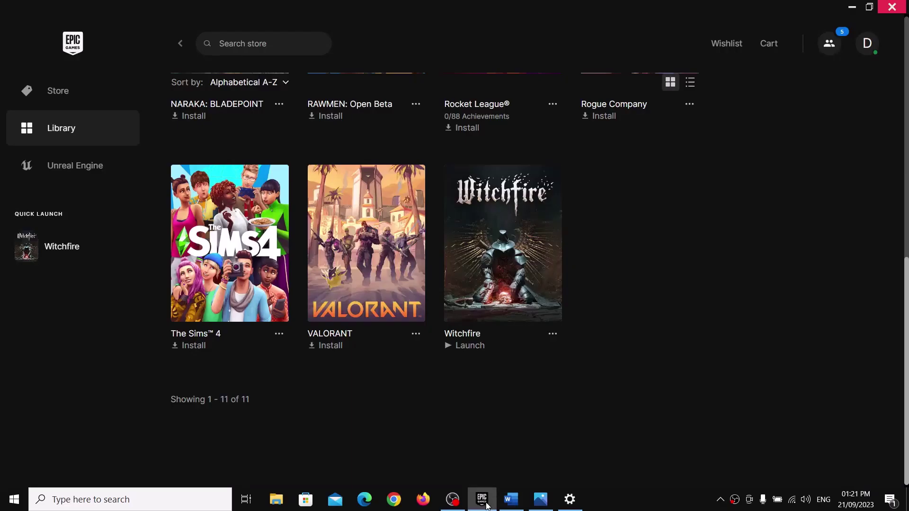
{"action": "left_click", "coordinate": [554, 335]}
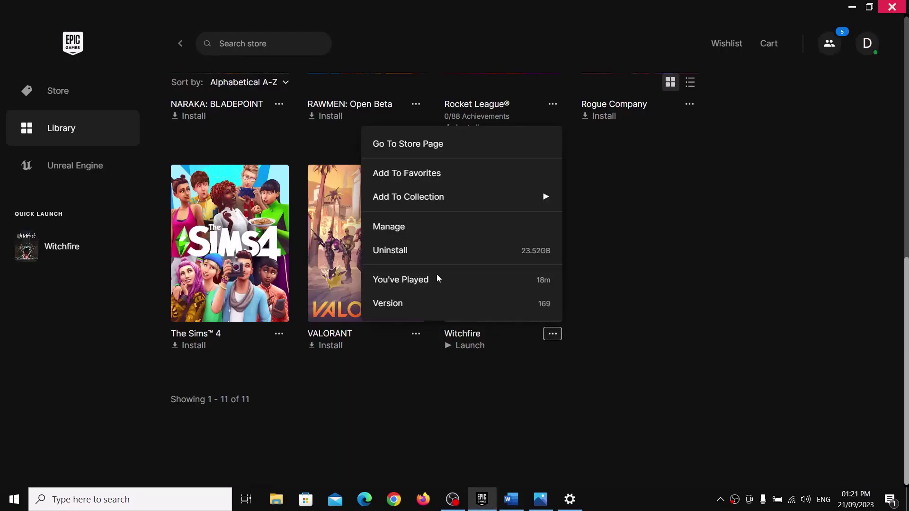
{"action": "left_click", "coordinate": [399, 227]}
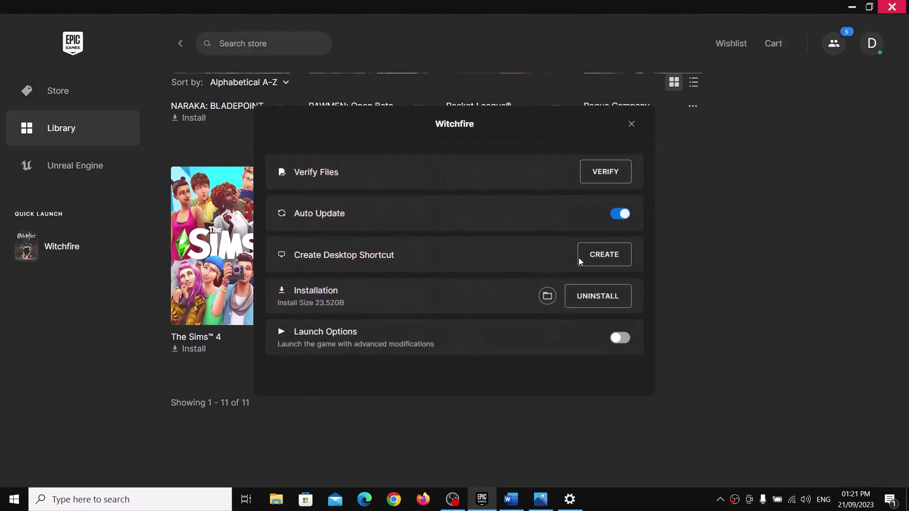
{"action": "left_click", "coordinate": [546, 296]}
Step: Set the Witchfire application's compatibility properties to run the program as an administrator, and apply the change
{"action": "left_click", "coordinate": [121, 132]}
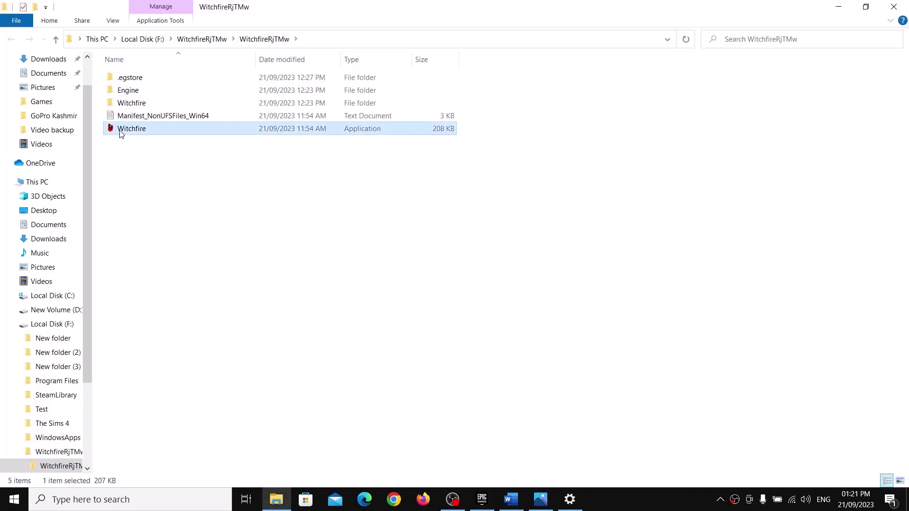
{"action": "right_click", "coordinate": [122, 134]}
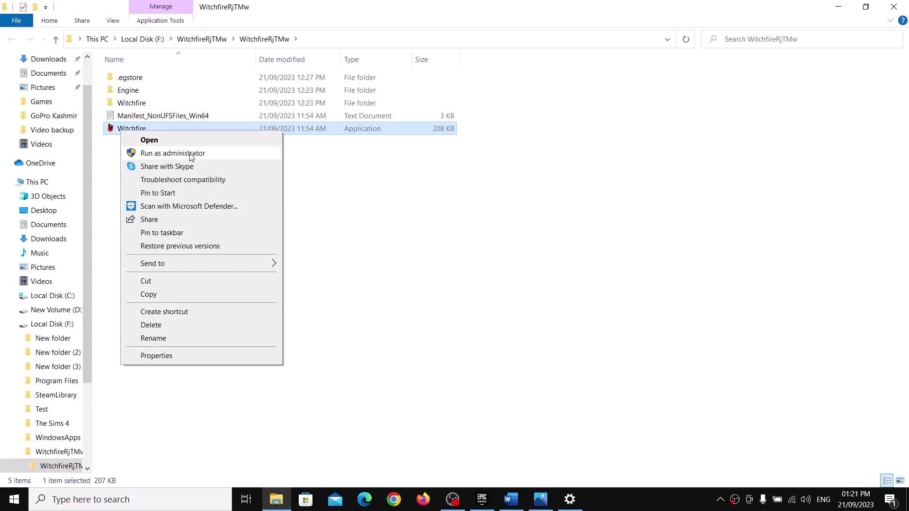
{"action": "left_click", "coordinate": [168, 356]}
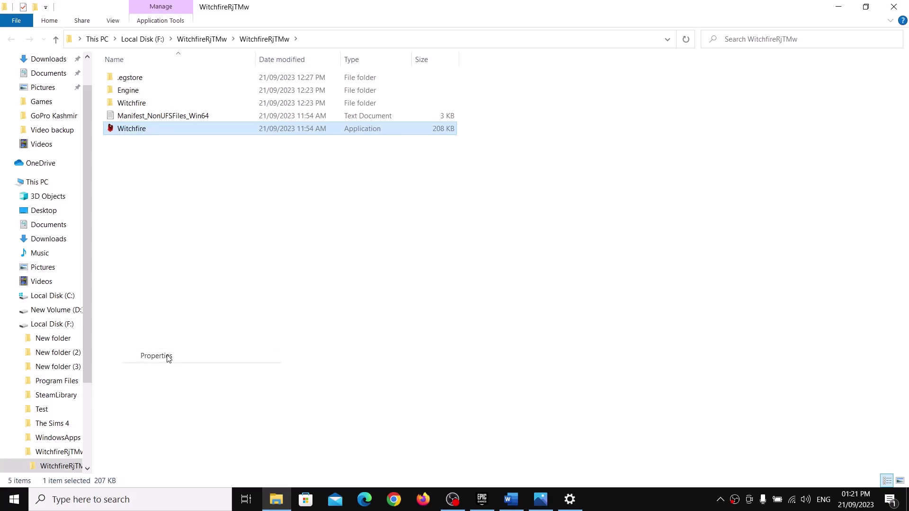
{"action": "left_click", "coordinate": [196, 162]}
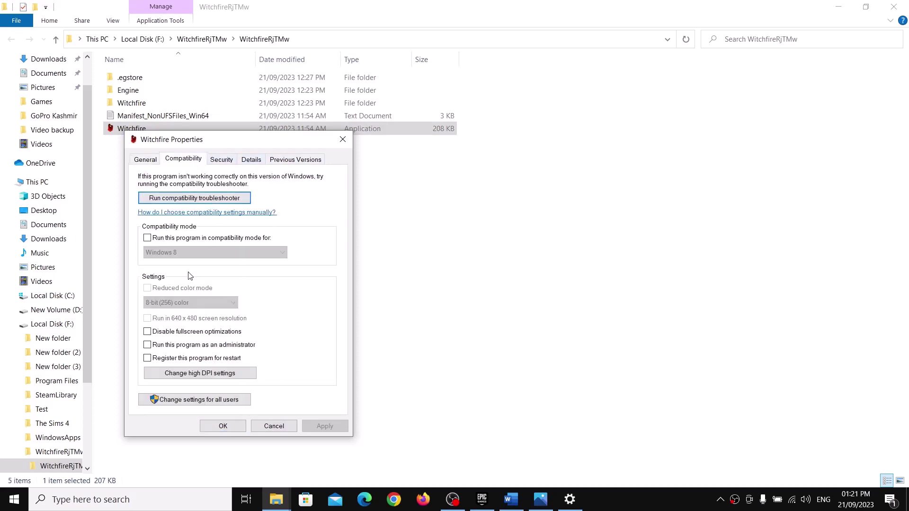
{"action": "left_click", "coordinate": [147, 345]}
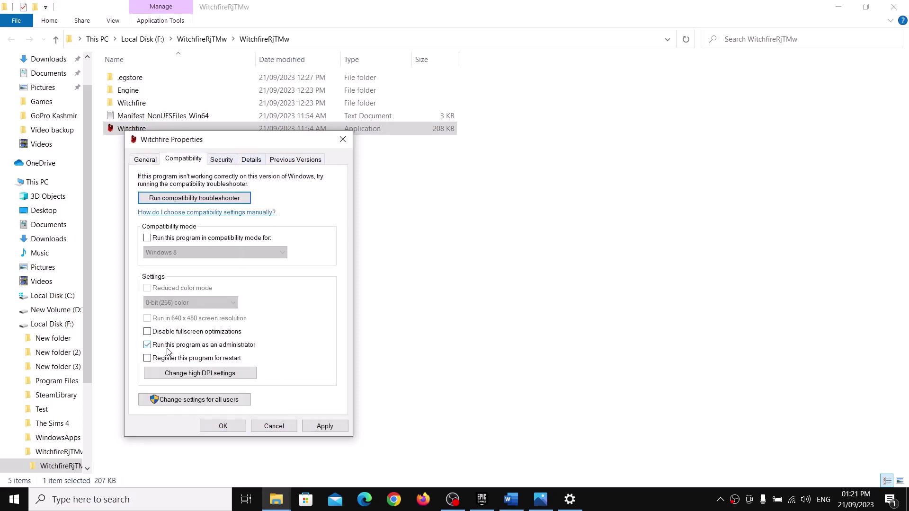
{"action": "left_click", "coordinate": [318, 427]}
{"action": "left_click", "coordinate": [230, 427]}
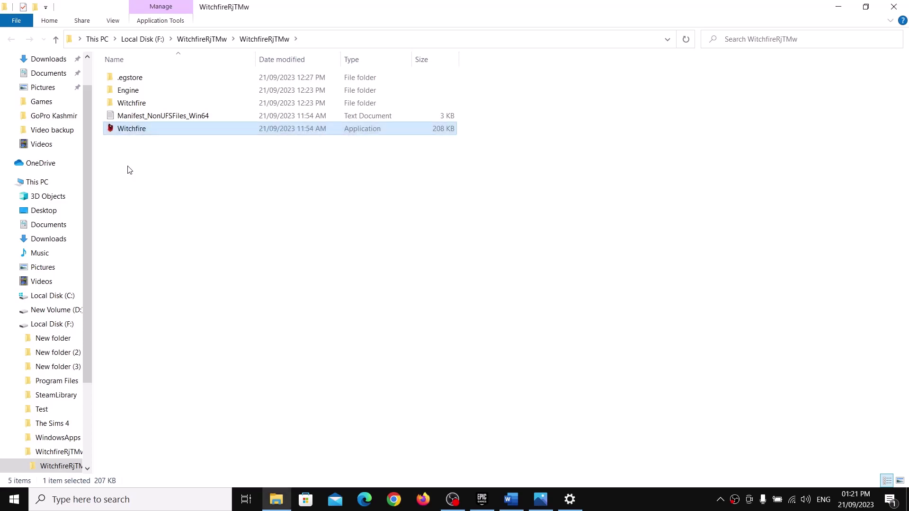
Step: Set Witchfire-Win64-Shipping in the Witchfire\Binaries\Win64 folder to run as an administrator, and apply the change
{"action": "double_click", "coordinate": [133, 103]}
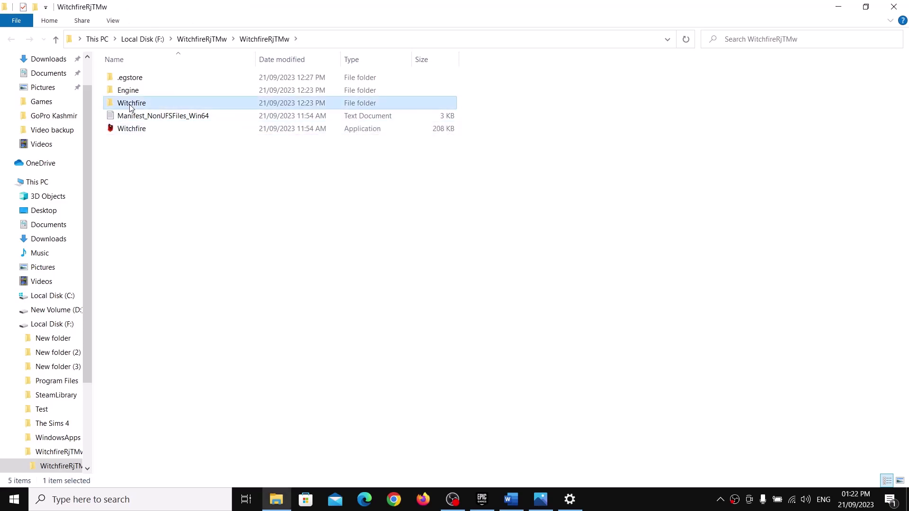
{"action": "double_click", "coordinate": [134, 78]}
{"action": "double_click", "coordinate": [136, 79]}
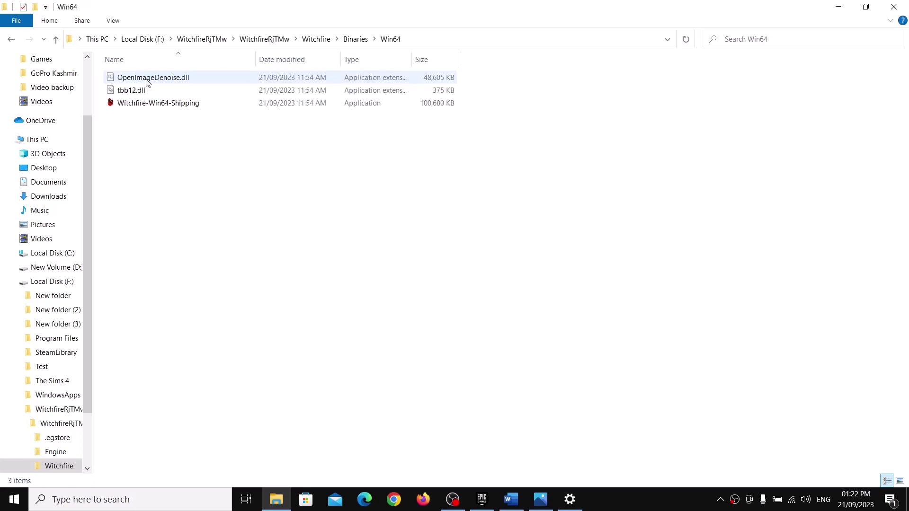
{"action": "left_click", "coordinate": [128, 110]}
{"action": "right_click", "coordinate": [127, 105]}
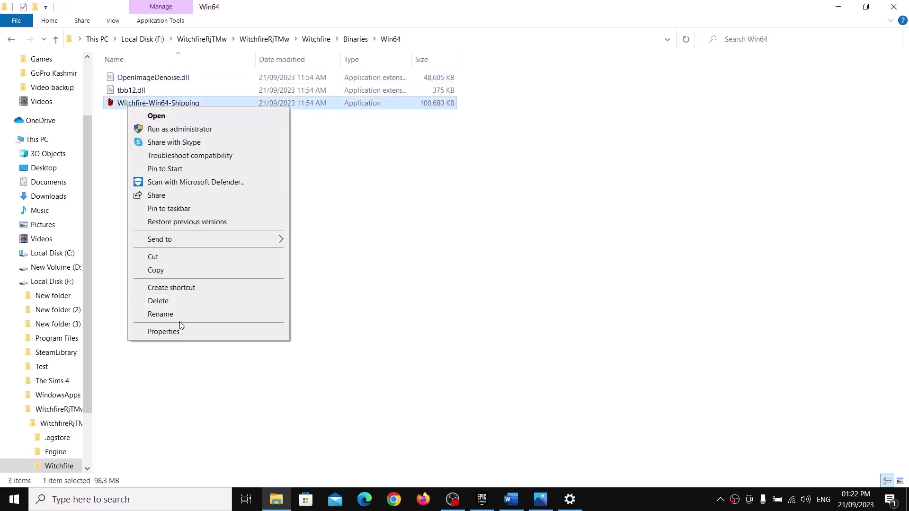
{"action": "left_click", "coordinate": [180, 329]}
{"action": "left_click", "coordinate": [192, 135]}
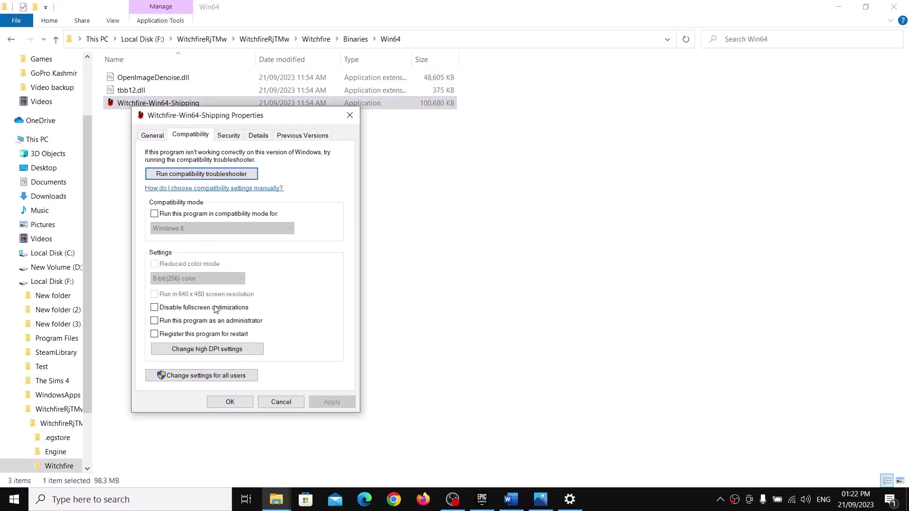
{"action": "left_click", "coordinate": [155, 321]}
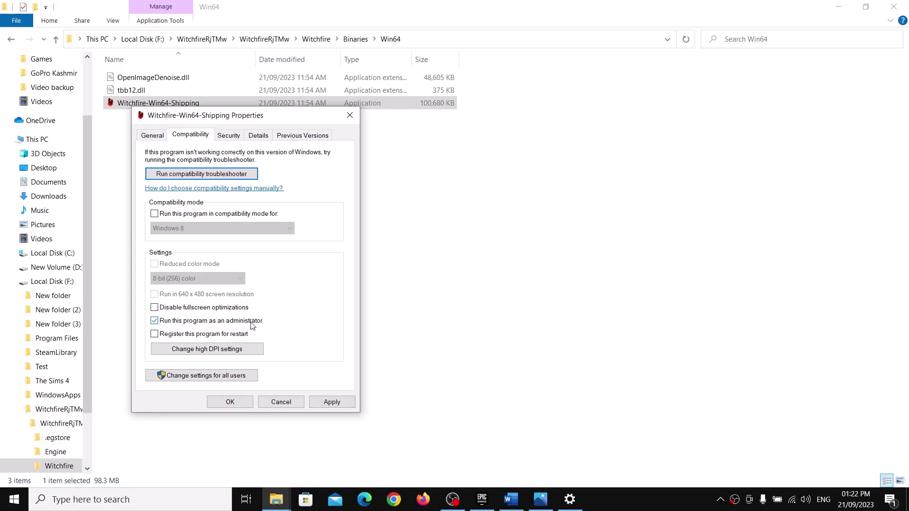
{"action": "left_click", "coordinate": [312, 401]}
{"action": "left_click", "coordinate": [235, 406]}
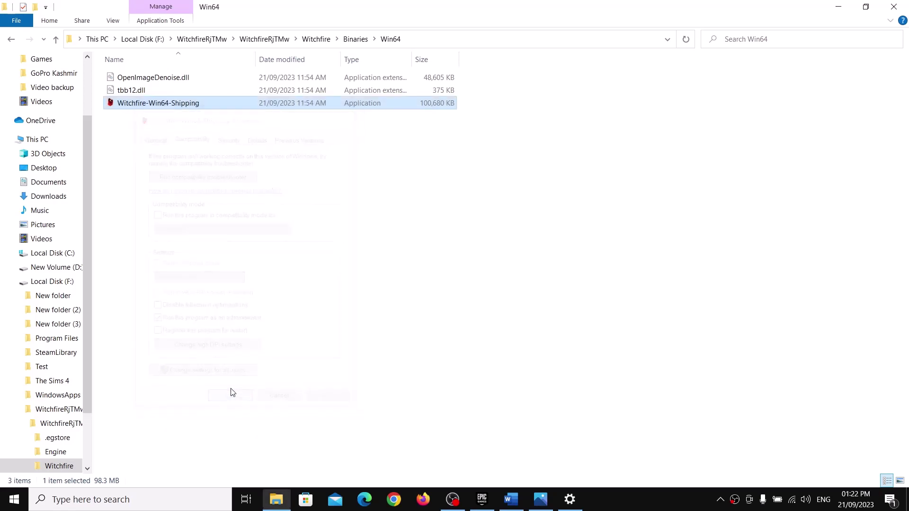
Step: Return to the main WitchfireRjTMw folder, set the Witchfire application to run in compatibility mode for Windows 8, and apply the change
{"action": "left_click", "coordinate": [56, 39]}
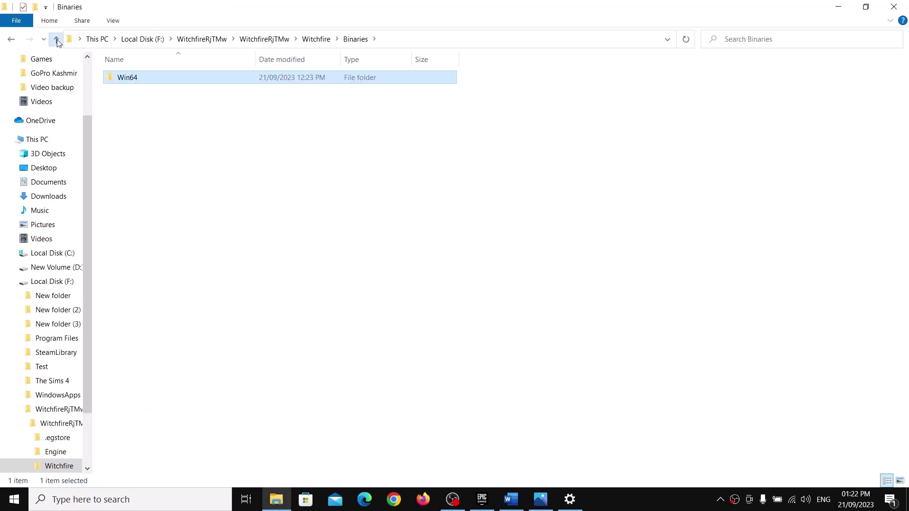
{"action": "left_click", "coordinate": [56, 39]}
{"action": "left_click", "coordinate": [56, 39]}
{"action": "left_click", "coordinate": [128, 132]}
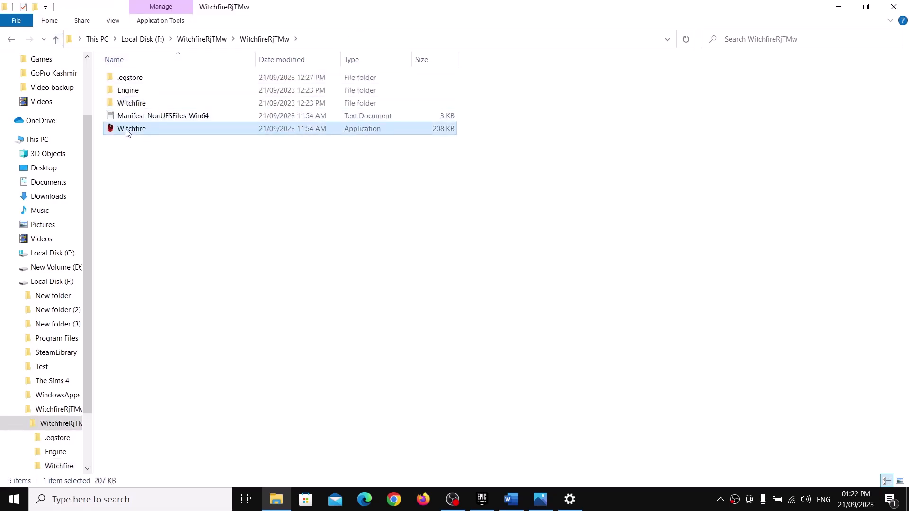
{"action": "key", "text": "shift+F10"}
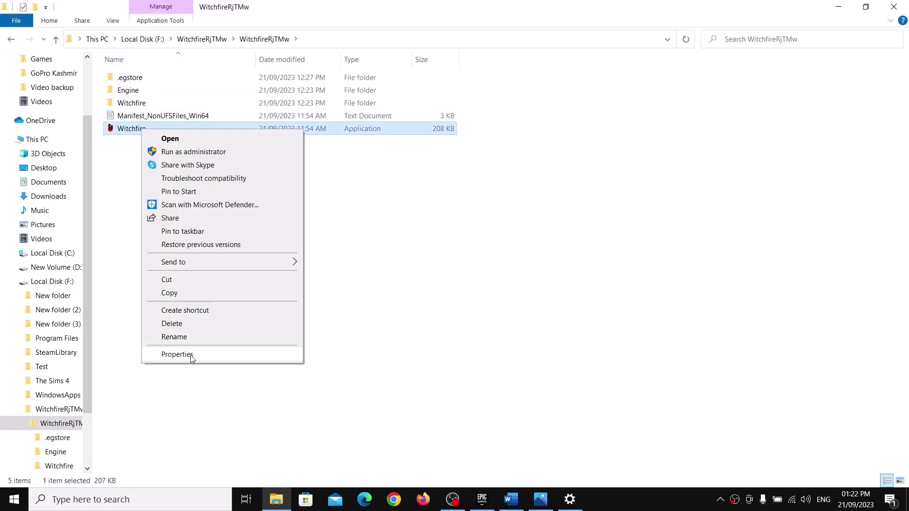
{"action": "left_click", "coordinate": [184, 355]}
{"action": "left_click", "coordinate": [203, 158]}
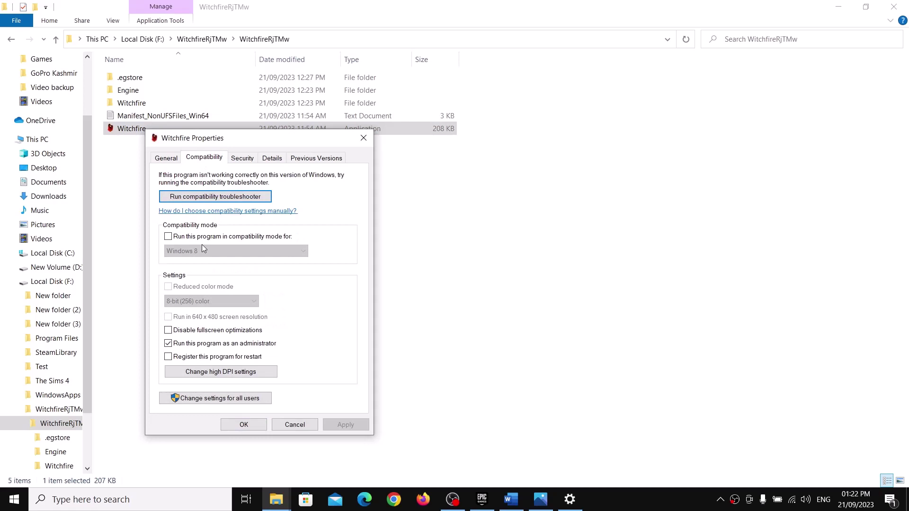
{"action": "left_click", "coordinate": [168, 237]}
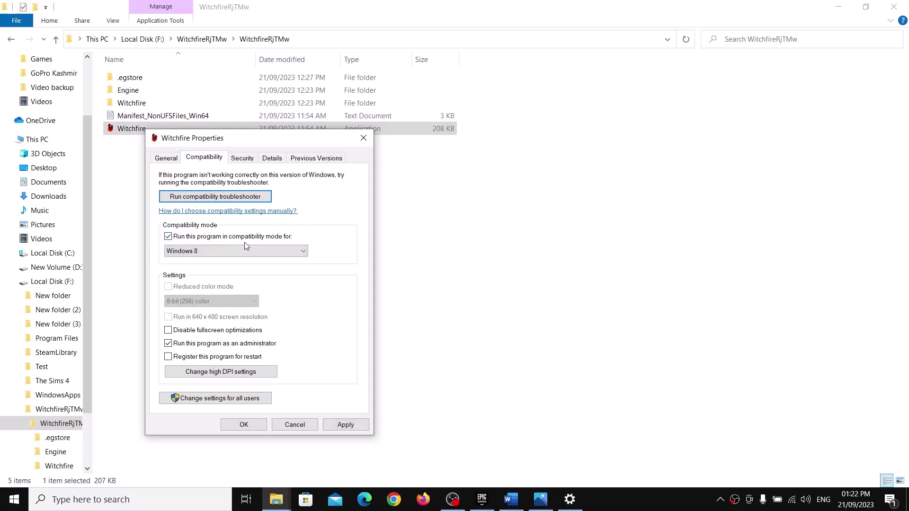
{"action": "left_click", "coordinate": [289, 251]}
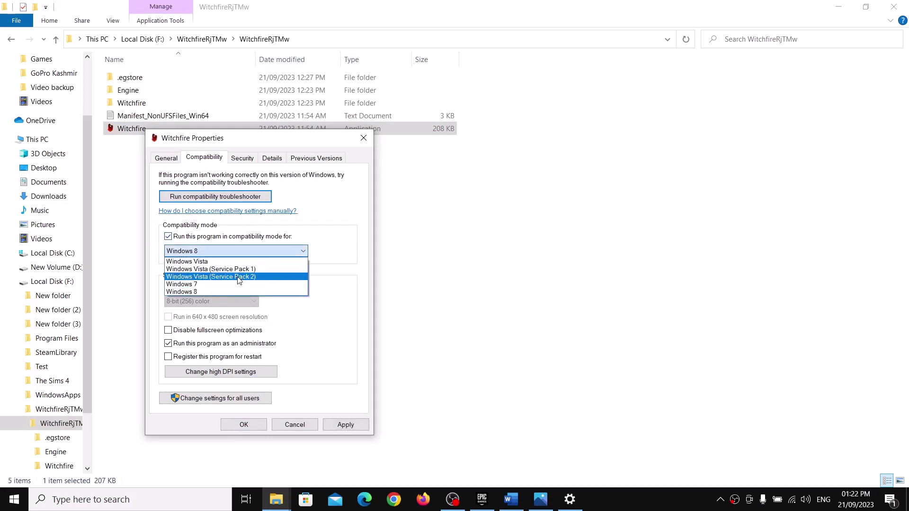
{"action": "left_click", "coordinate": [228, 285]}
{"action": "left_click", "coordinate": [227, 252]}
{"action": "left_click", "coordinate": [215, 291]}
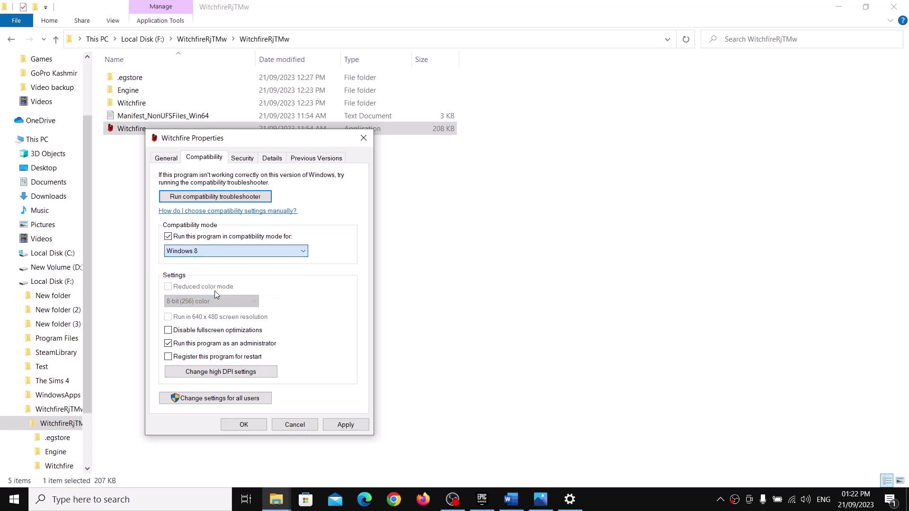
{"action": "left_click", "coordinate": [346, 425]}
{"action": "left_click", "coordinate": [263, 425]}
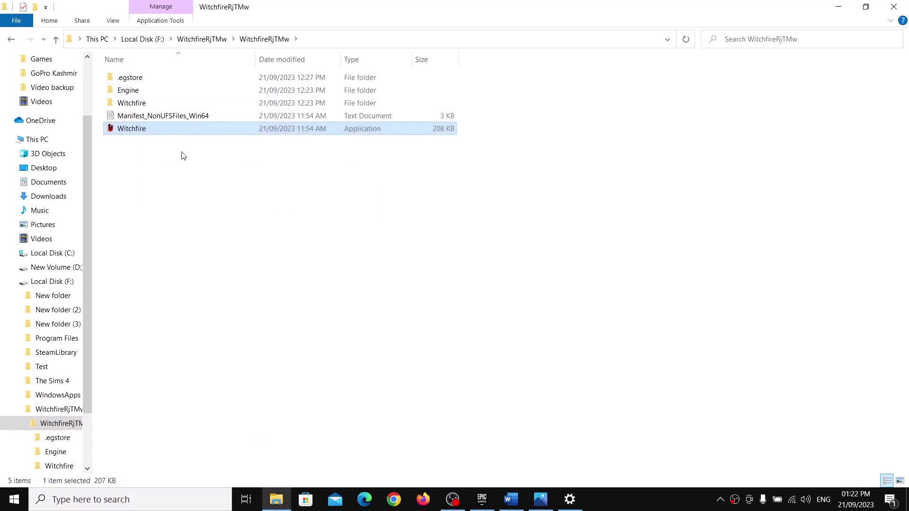
Step: Reopen the Witchfire application's properties, switch its compatibility mode to Windows 7, and apply the change
{"action": "right_click", "coordinate": [147, 133]}
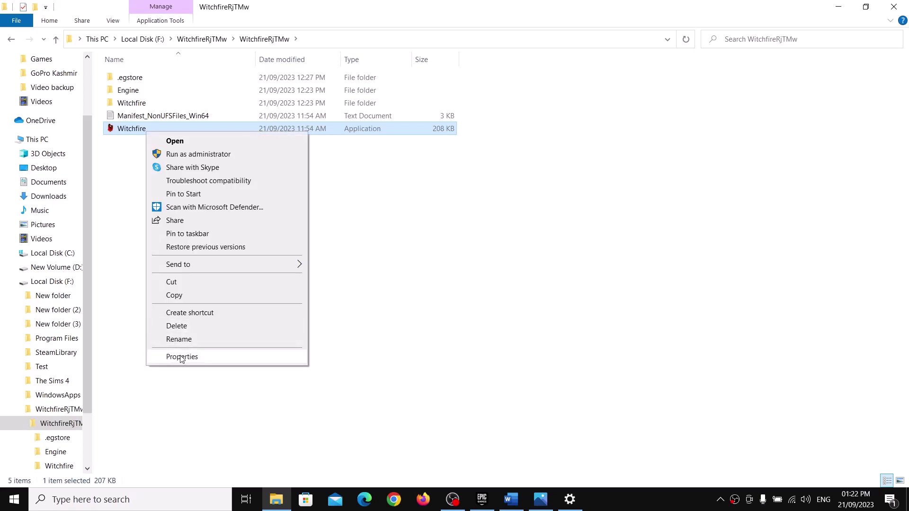
{"action": "left_click", "coordinate": [182, 357]}
{"action": "left_click", "coordinate": [206, 161]}
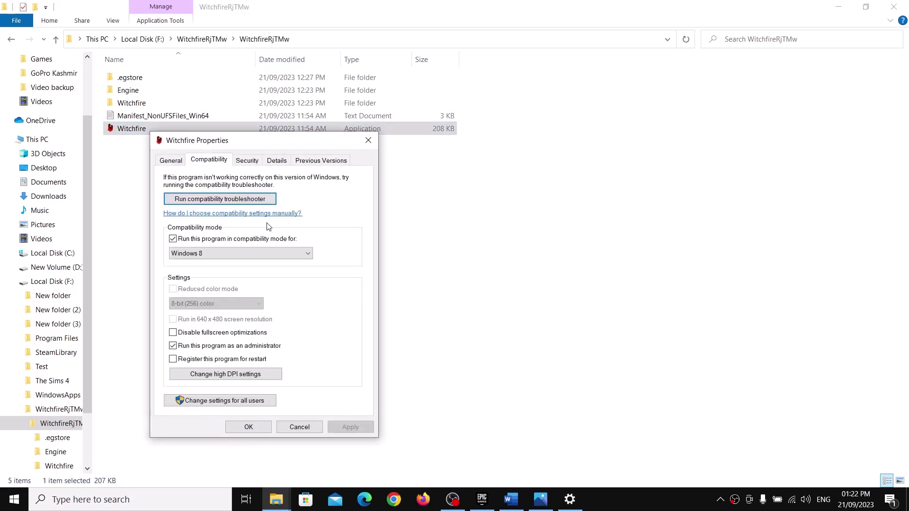
{"action": "left_click", "coordinate": [237, 255]}
{"action": "left_click", "coordinate": [215, 279]}
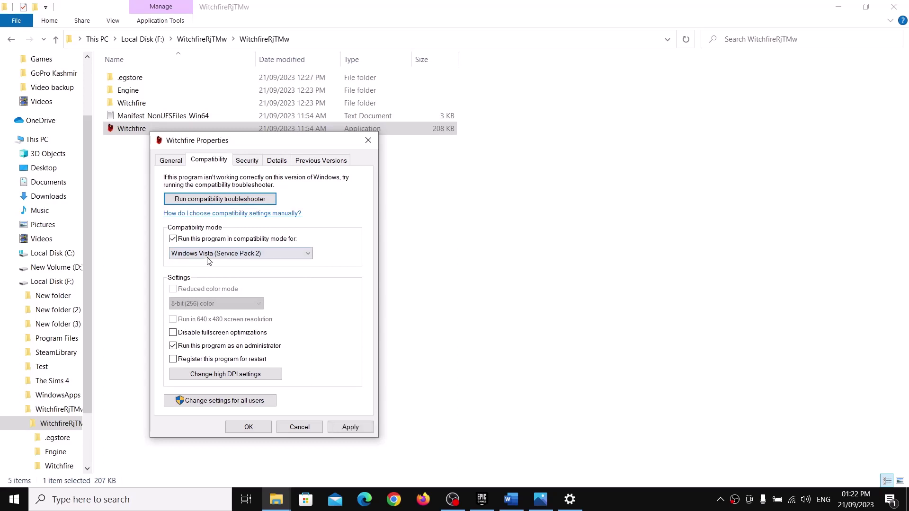
{"action": "left_click", "coordinate": [222, 254]}
{"action": "left_click", "coordinate": [201, 288]}
{"action": "left_click", "coordinate": [350, 427]}
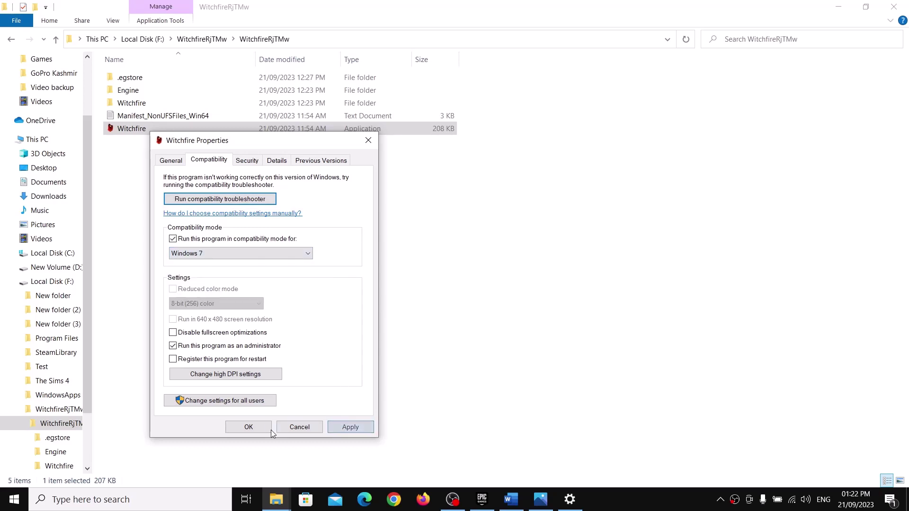
{"action": "left_click", "coordinate": [248, 427]}
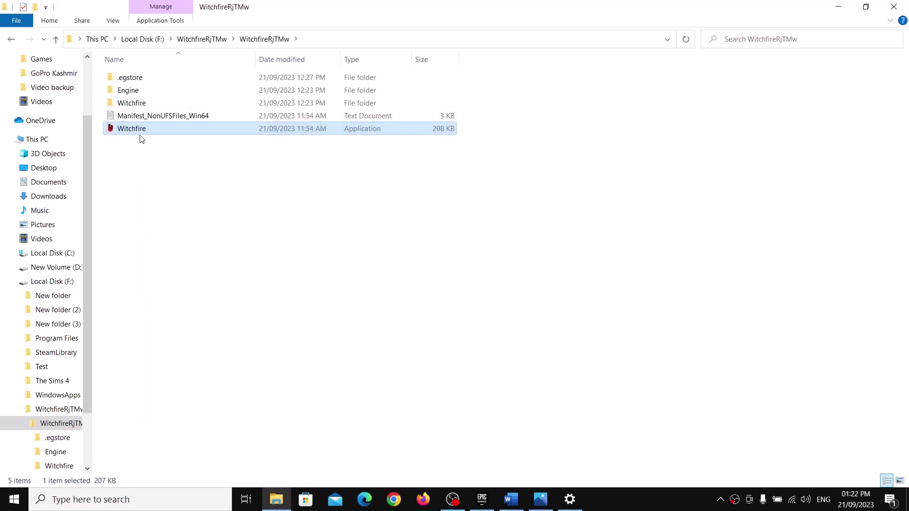
Step: Set Witchfire-Win64-Shipping in the Witchfire\Binaries\Win64 folder to run in compatibility mode for Windows 8, and apply the change
{"action": "double_click", "coordinate": [138, 101]}
{"action": "left_click", "coordinate": [137, 82]}
{"action": "double_click", "coordinate": [137, 82]}
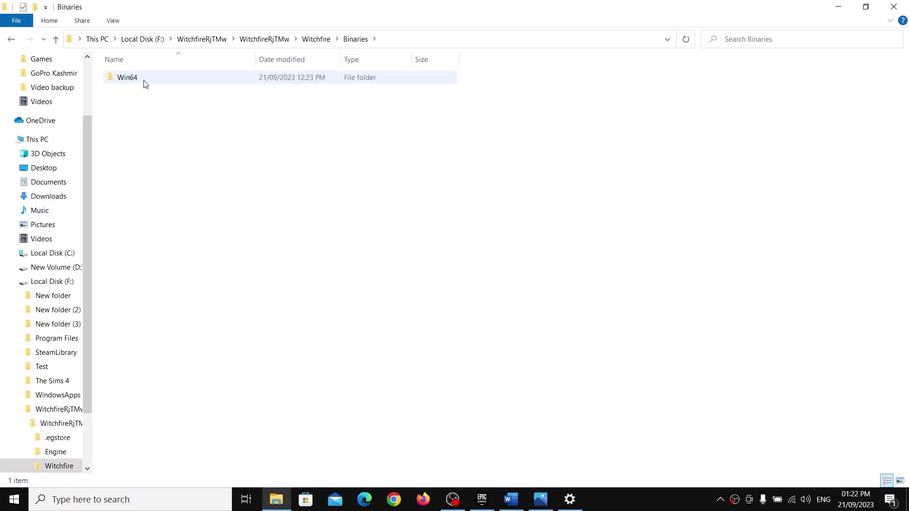
{"action": "double_click", "coordinate": [142, 82]}
{"action": "left_click", "coordinate": [147, 105]}
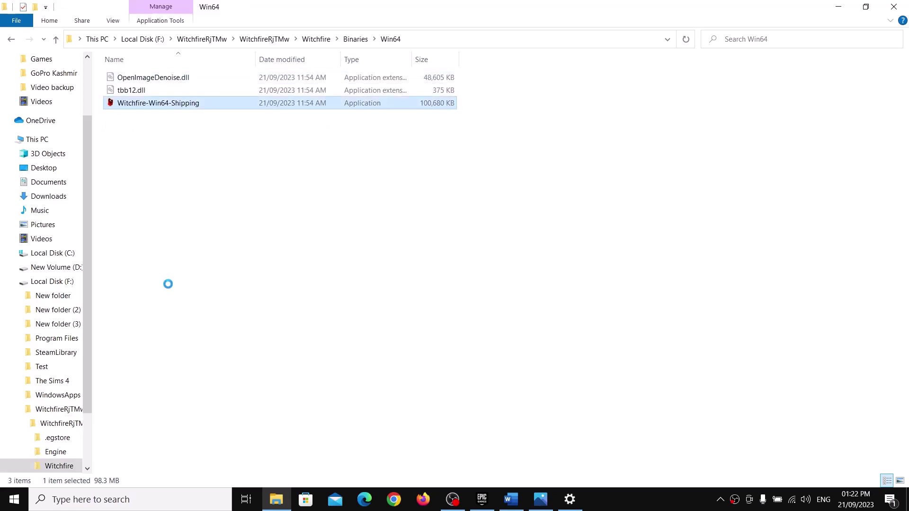
{"action": "right_click", "coordinate": [145, 102]}
{"action": "left_click", "coordinate": [187, 327]}
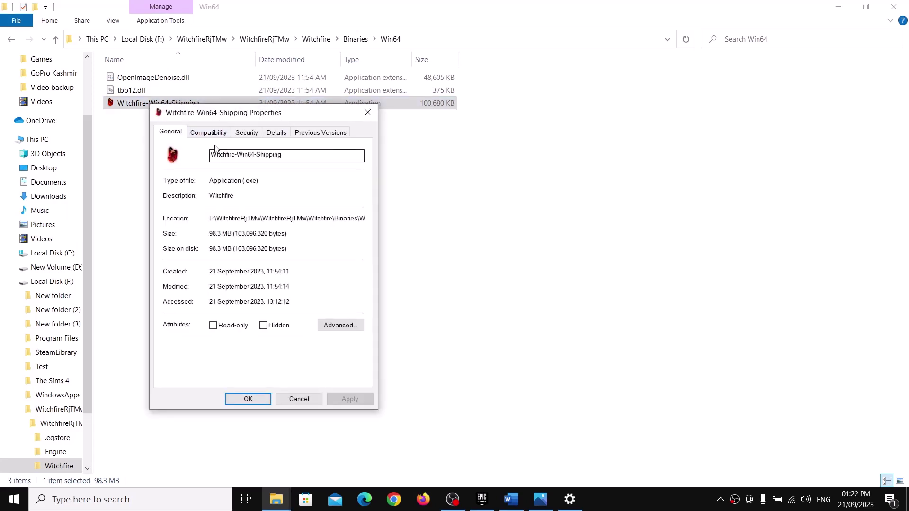
{"action": "left_click", "coordinate": [211, 133]}
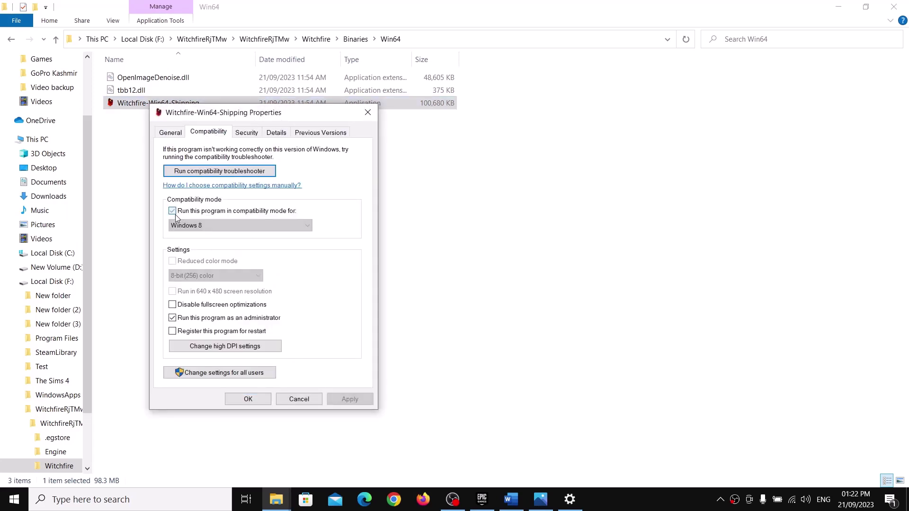
{"action": "left_click", "coordinate": [173, 213]}
{"action": "left_click", "coordinate": [203, 226]}
{"action": "left_click", "coordinate": [274, 268]}
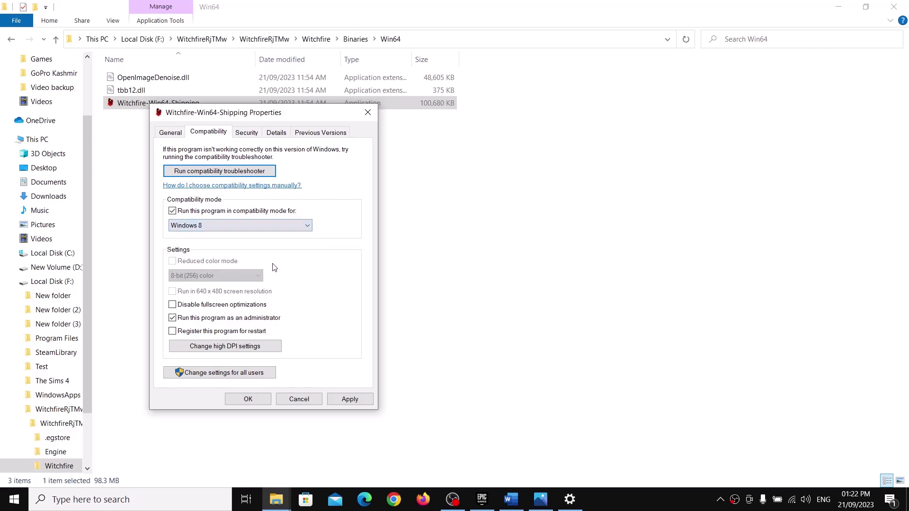
{"action": "left_click", "coordinate": [354, 403]}
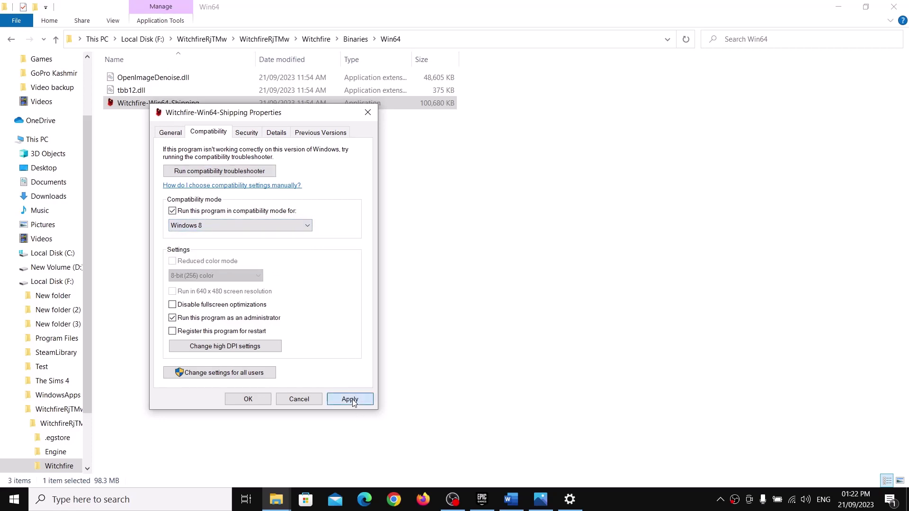
{"action": "left_click", "coordinate": [248, 399]}
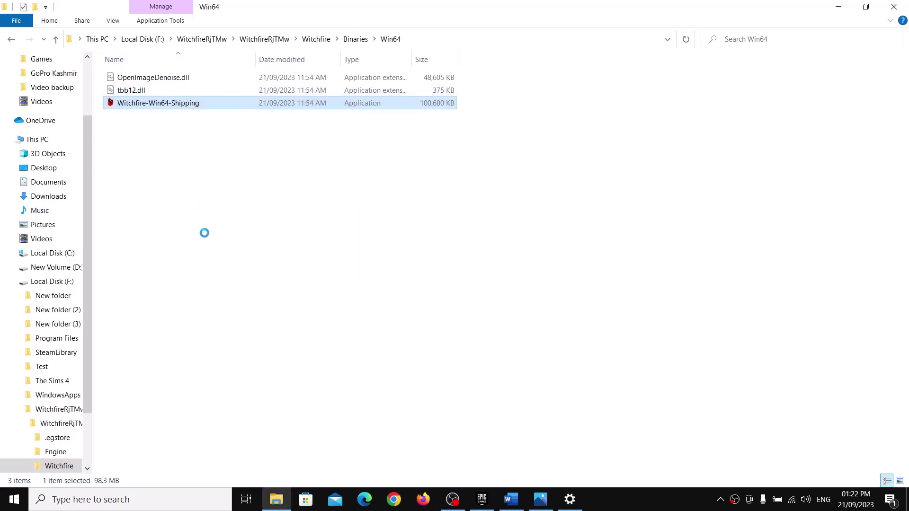
Step: Reopen the properties of Witchfire-Win64-Shipping, switch its compatibility mode to Windows 7, and apply the change
{"action": "right_click", "coordinate": [163, 101]}
{"action": "left_click", "coordinate": [205, 326]}
{"action": "left_click", "coordinate": [241, 130]}
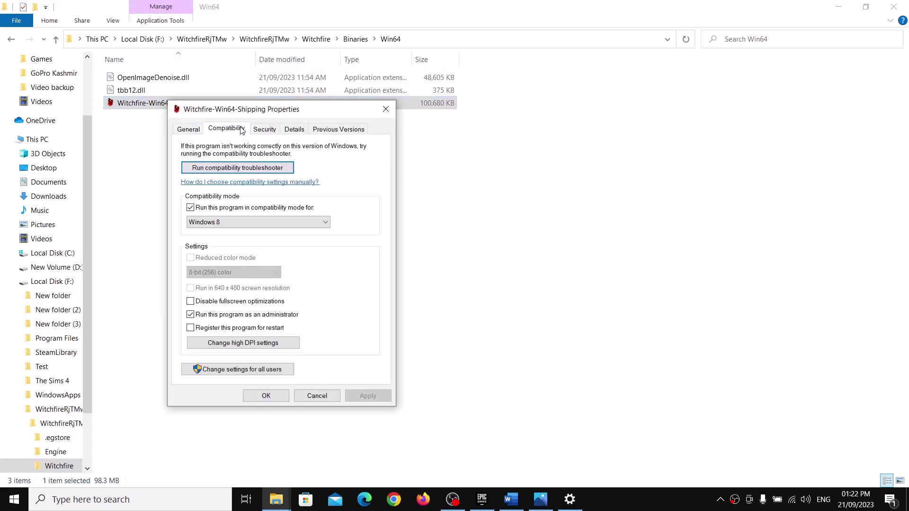
{"action": "left_click", "coordinate": [224, 222]}
{"action": "left_click", "coordinate": [219, 255]}
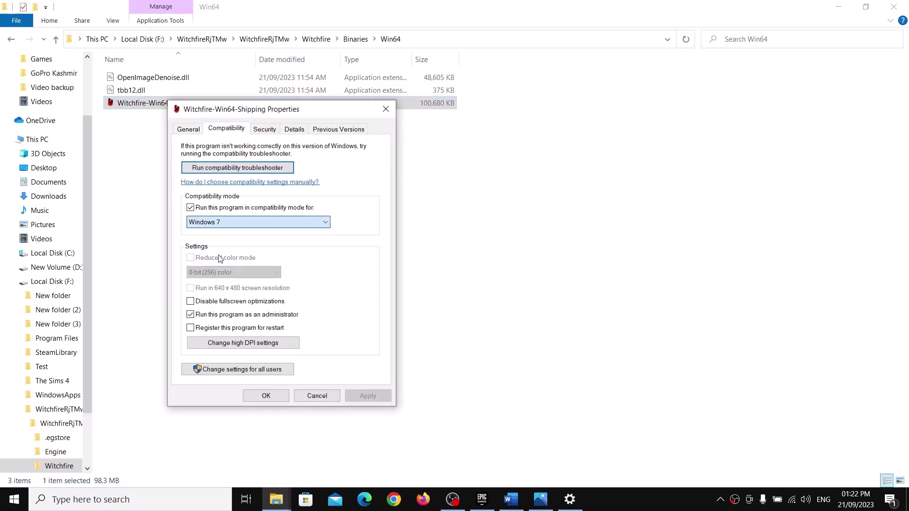
{"action": "left_click", "coordinate": [364, 396]}
{"action": "left_click", "coordinate": [265, 396]}
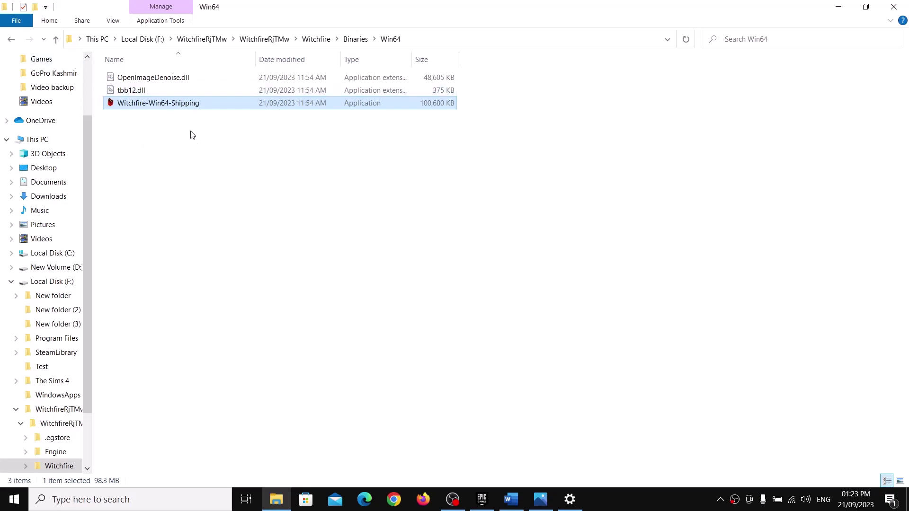
Step: Turn off compatibility mode and running as an administrator for Witchfire-Win64-Shipping, and apply the change
{"action": "key", "text": "shift+F10"}
{"action": "left_click", "coordinate": [230, 333]}
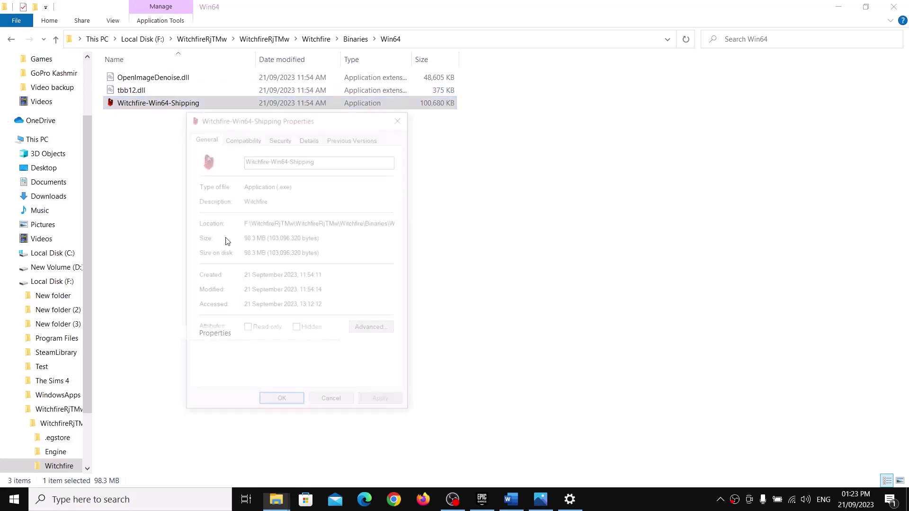
{"action": "left_click", "coordinate": [242, 136]}
{"action": "left_click", "coordinate": [206, 215]}
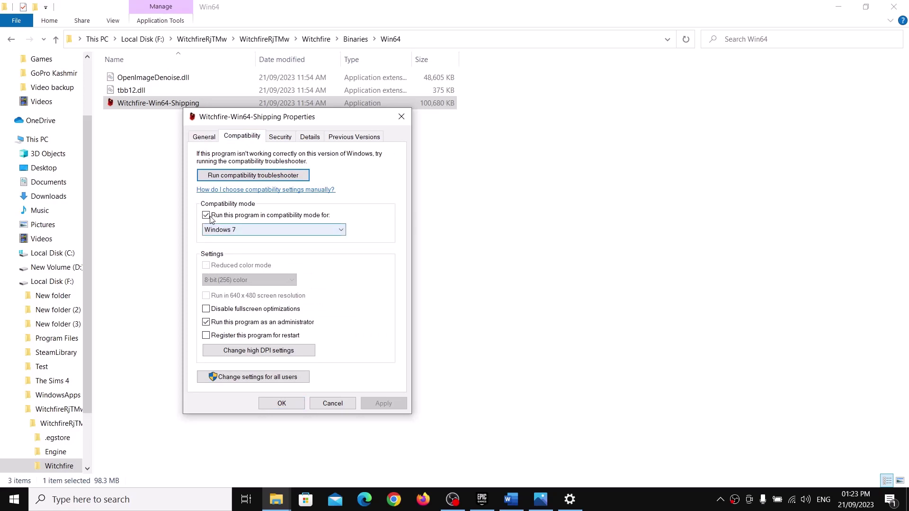
{"action": "left_click", "coordinate": [206, 215]}
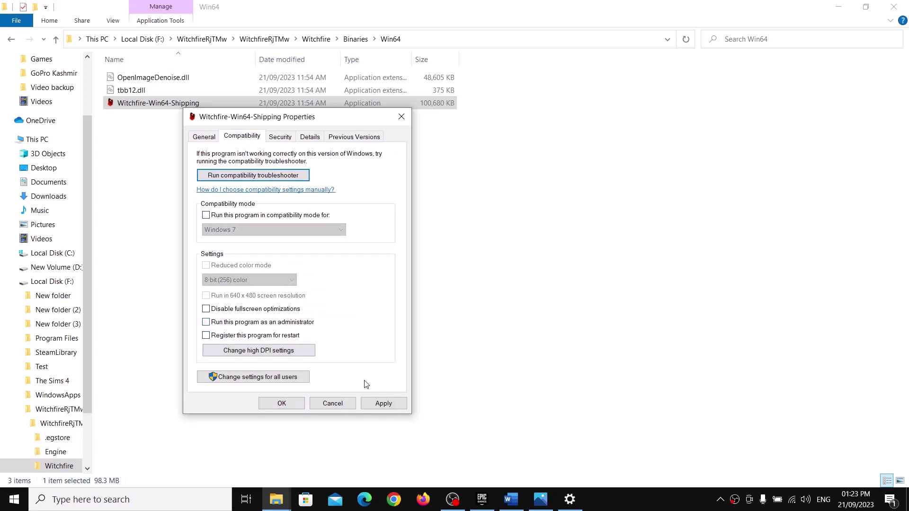
{"action": "left_click", "coordinate": [385, 405]}
{"action": "left_click", "coordinate": [282, 403]}
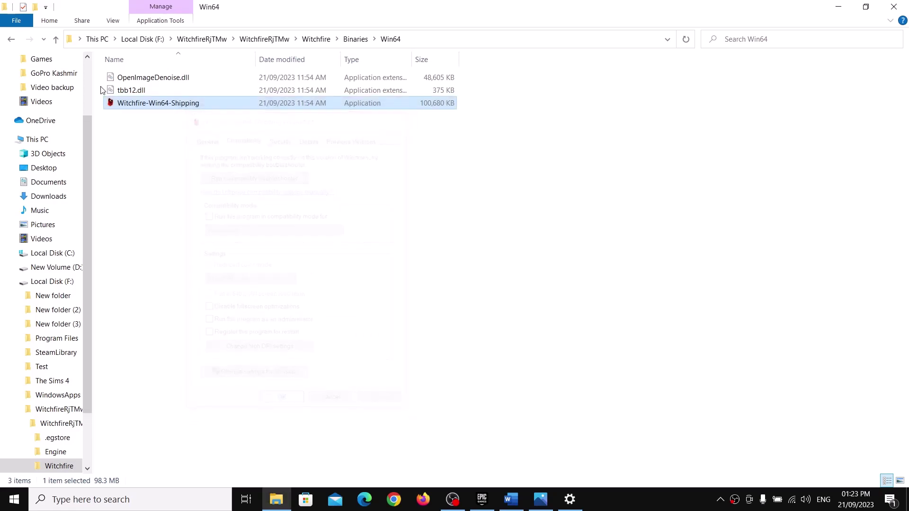
Step: Return to the main WitchfireRjTMw folder and turn off compatibility mode and running as an administrator for the Witchfire application
{"action": "left_click", "coordinate": [57, 41]}
{"action": "left_click", "coordinate": [57, 42]}
{"action": "left_click", "coordinate": [57, 42]}
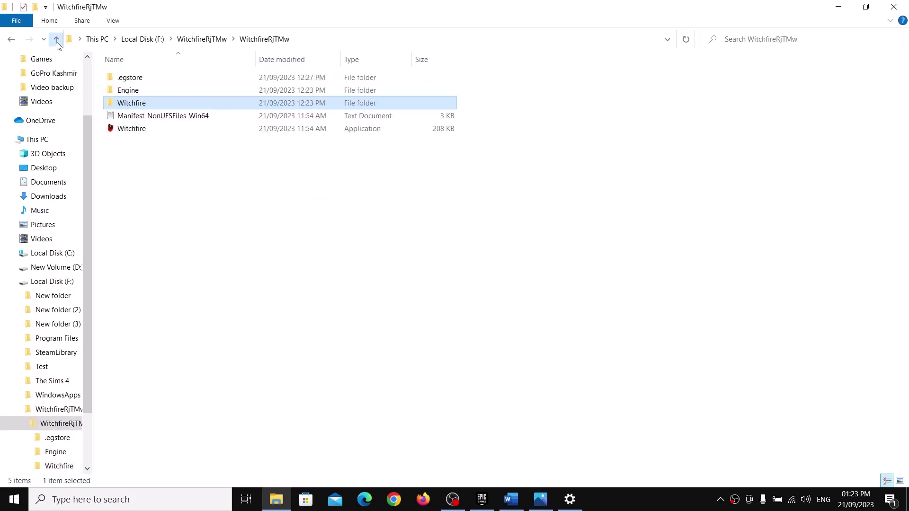
{"action": "left_click", "coordinate": [126, 130]}
{"action": "right_click", "coordinate": [128, 132]}
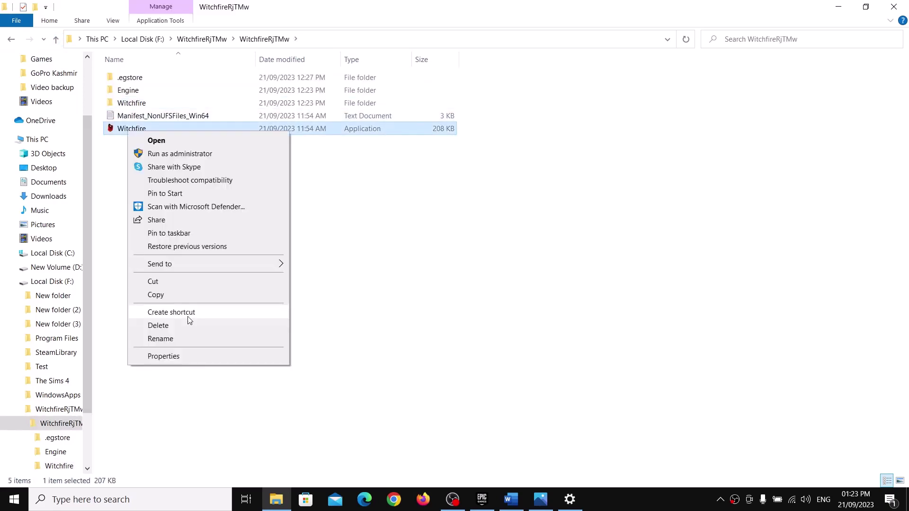
{"action": "left_click", "coordinate": [185, 357]}
{"action": "left_click", "coordinate": [191, 160]}
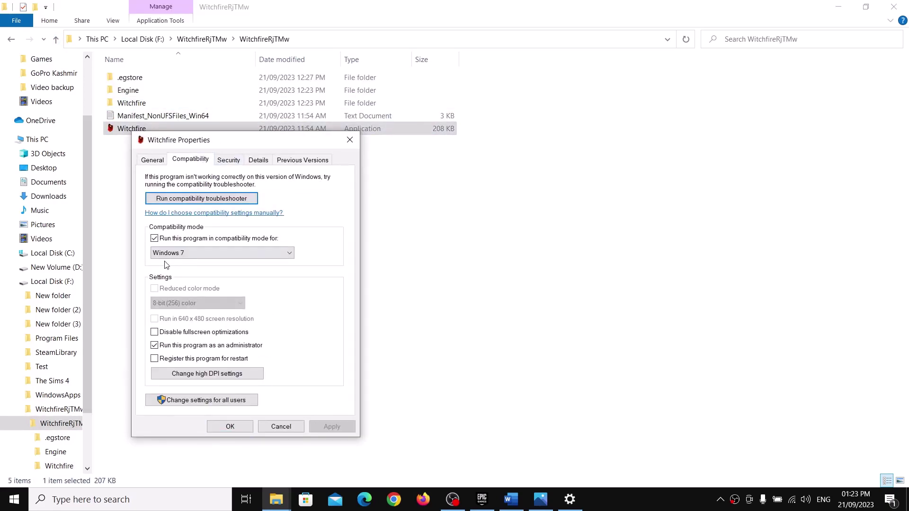
{"action": "left_click", "coordinate": [154, 240]}
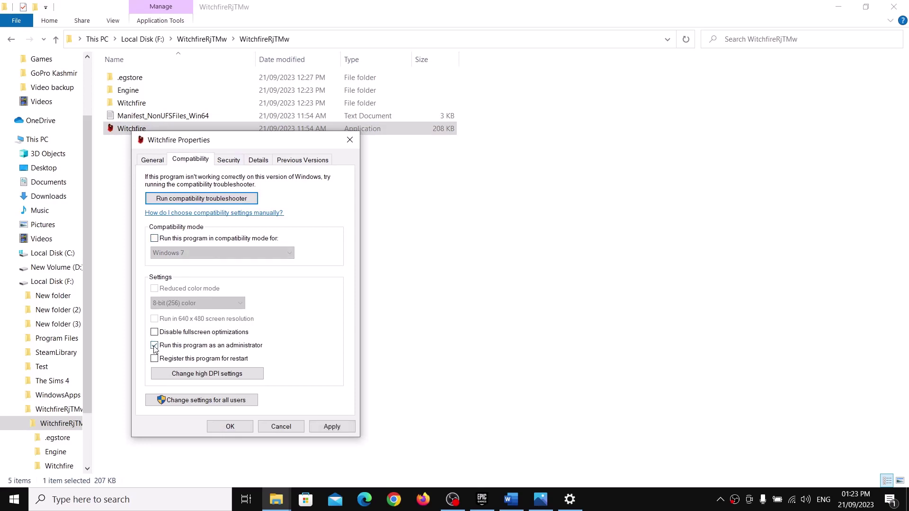
{"action": "left_click", "coordinate": [332, 427]}
{"action": "left_click", "coordinate": [230, 426]}
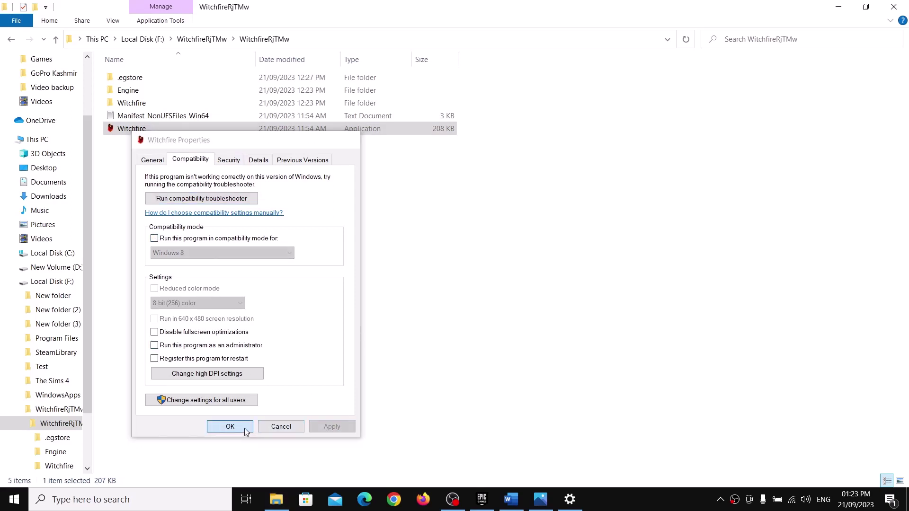
Step: Close the folder window and Witchfire's manage options, and highlight the Step 8 text on allowing the game exe in the antivirus program in Word
{"action": "left_click", "coordinate": [894, 7]}
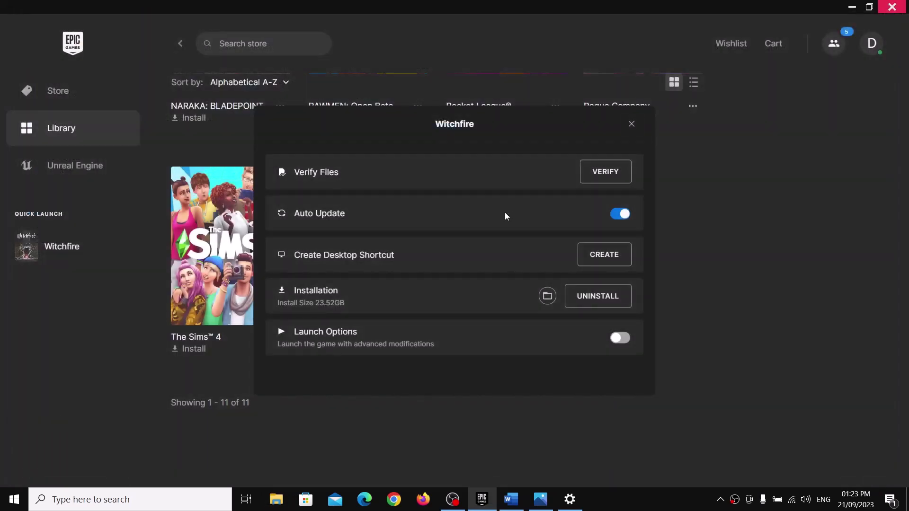
{"action": "left_click", "coordinate": [631, 124]}
{"action": "left_click", "coordinate": [511, 500]}
{"action": "scroll", "coordinate": [215, 248], "scroll_direction": "down", "scroll_amount": 2}
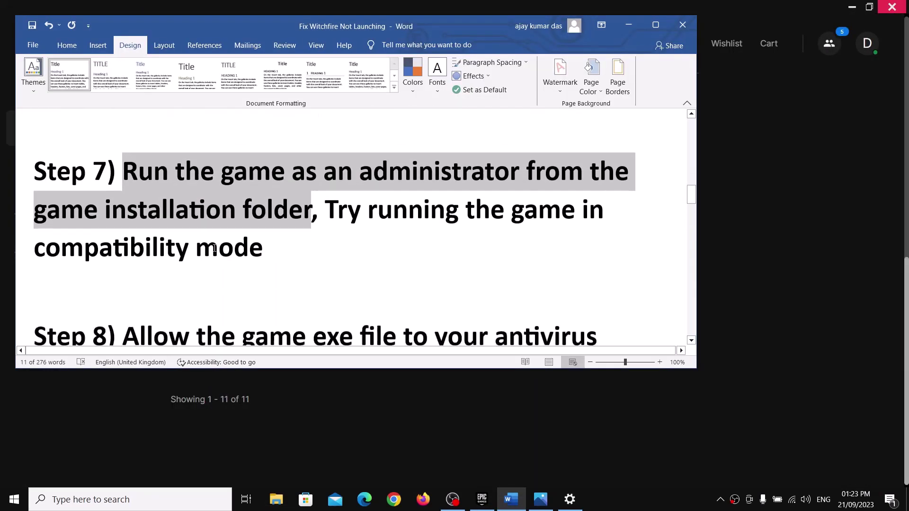
{"action": "scroll", "coordinate": [215, 248], "scroll_direction": "down", "scroll_amount": 3}
{"action": "left_click_drag", "start_coordinate": [124, 250], "coordinate": [134, 289]}
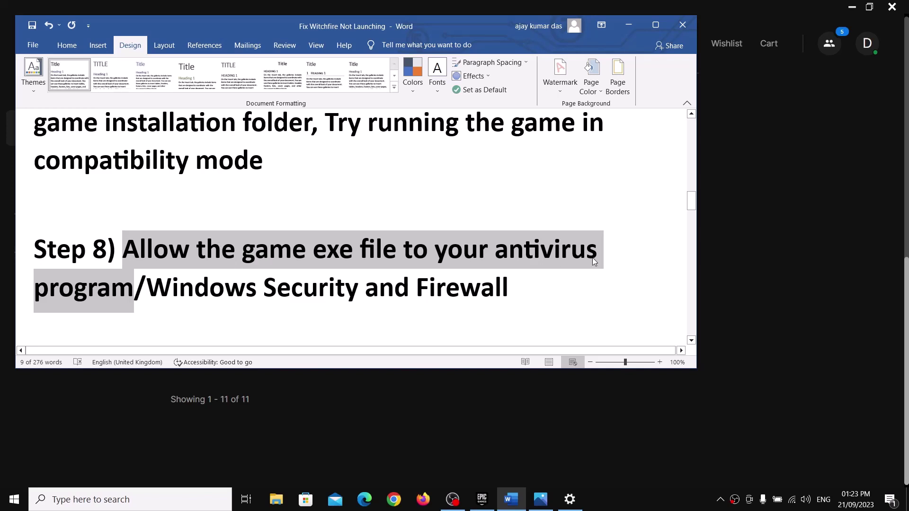
Step: Highlight part of the word Security in Step 8, and switch to Windows Settings to open Virus & threat protection
{"action": "left_click_drag", "start_coordinate": [279, 287], "coordinate": [335, 286]}
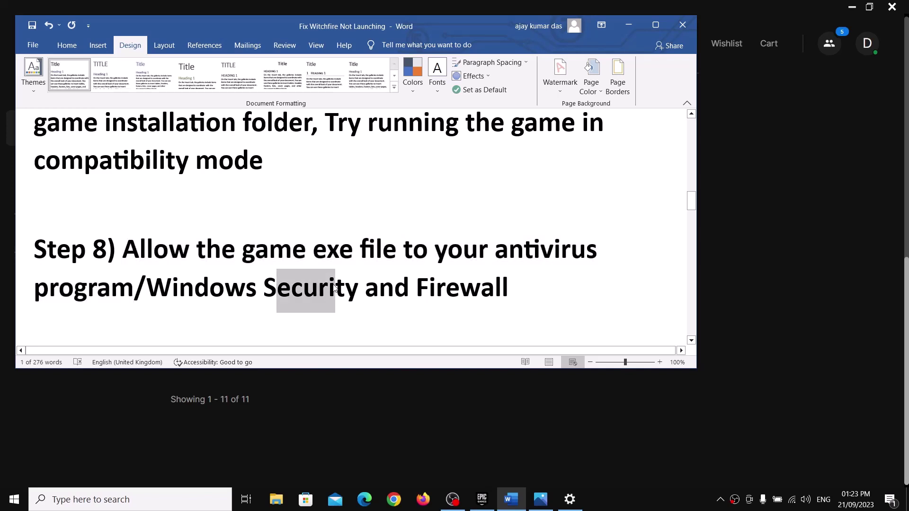
{"action": "key", "text": "alt+Tab"}
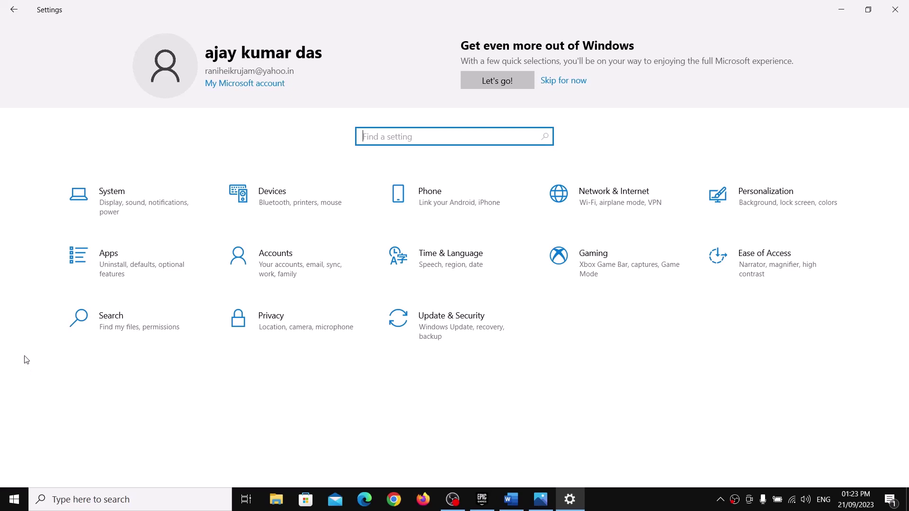
{"action": "left_click", "coordinate": [445, 340]}
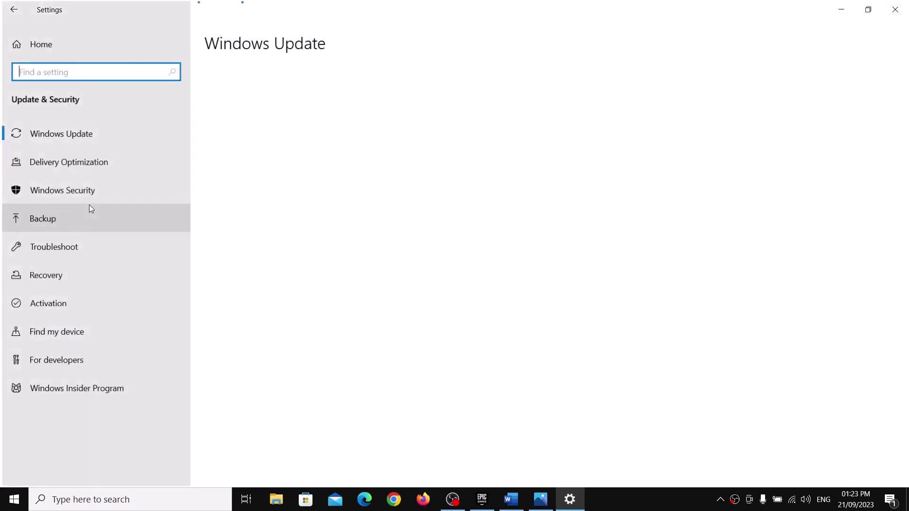
{"action": "left_click", "coordinate": [74, 201]}
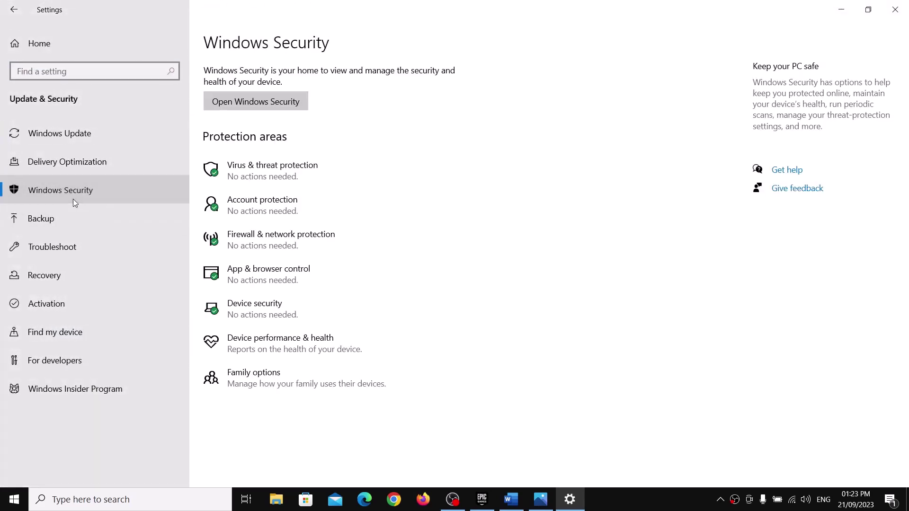
{"action": "left_click", "coordinate": [293, 183]}
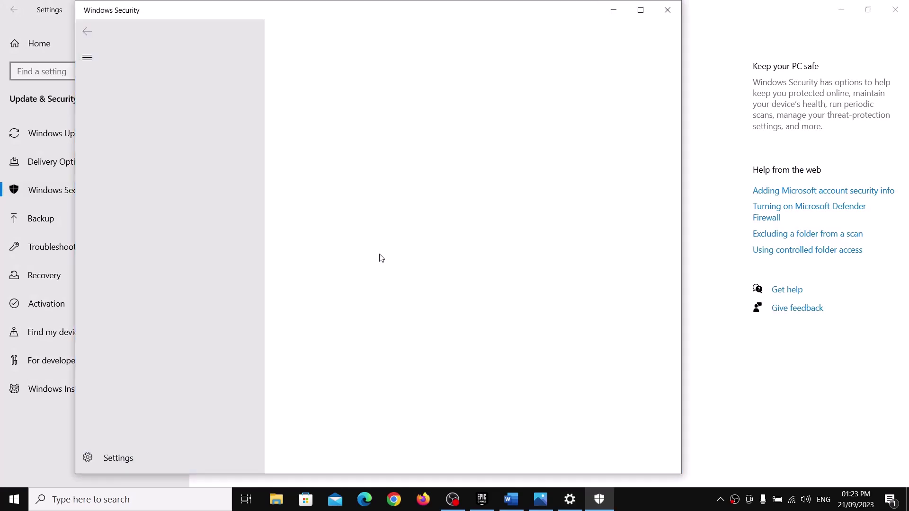
Step: Open the ransomware protection settings and turn on Controlled folder access
{"action": "scroll", "coordinate": [402, 331], "scroll_direction": "down", "scroll_amount": 3}
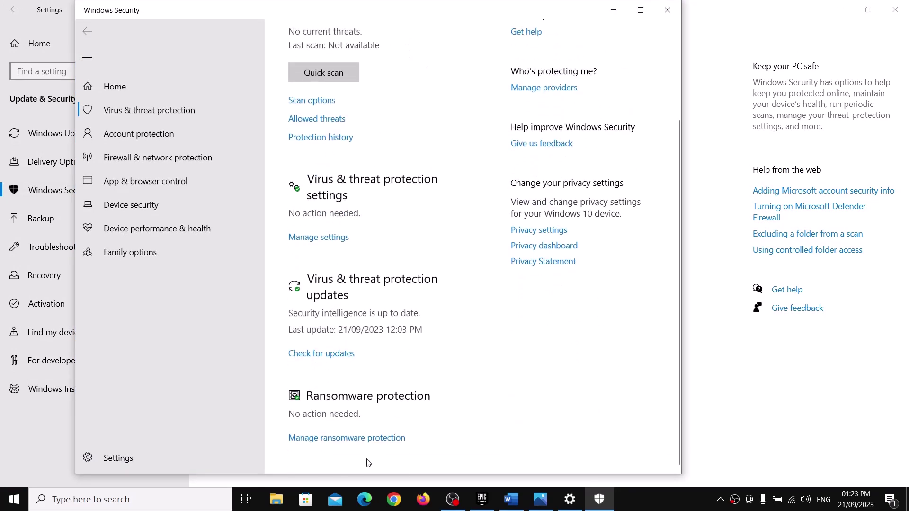
{"action": "left_click", "coordinate": [345, 439]}
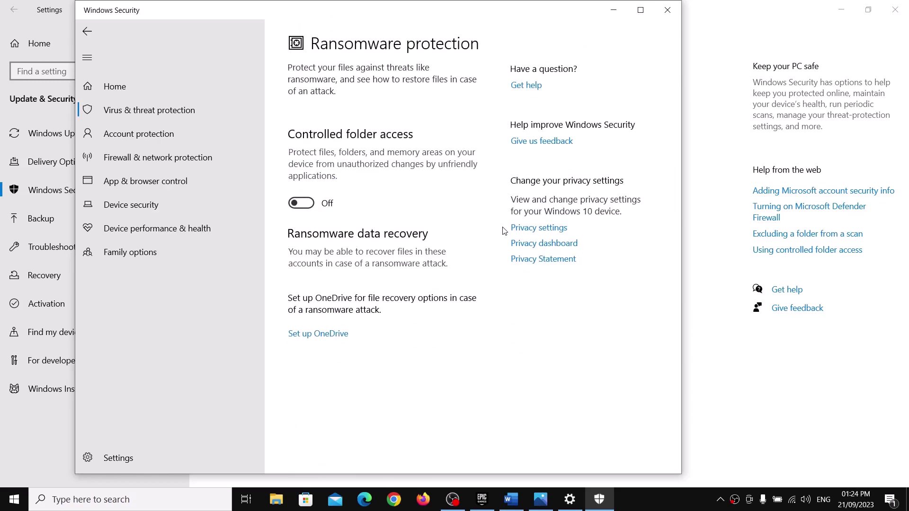
{"action": "left_click", "coordinate": [306, 206]}
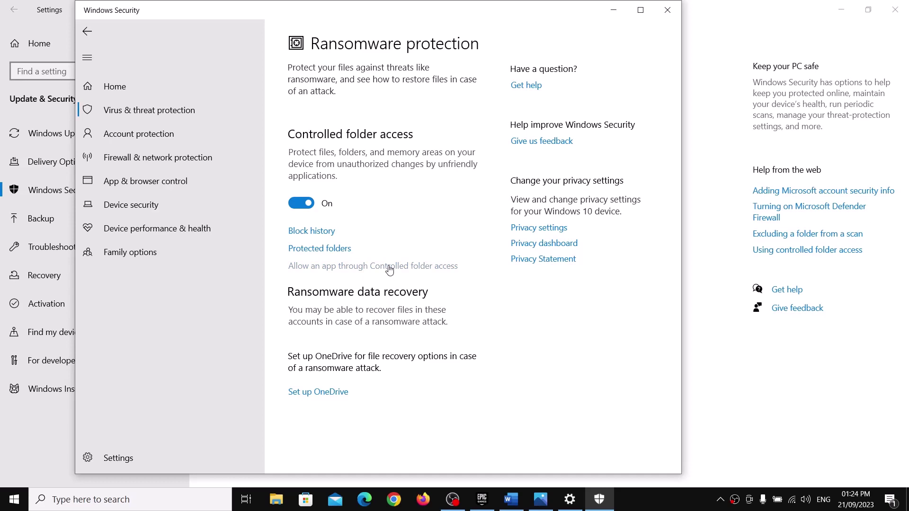
Step: Allow the Witchfire application from F:\WitchfireRjTMw\WitchfireRjTMw through Controlled folder access
{"action": "left_click", "coordinate": [389, 266]}
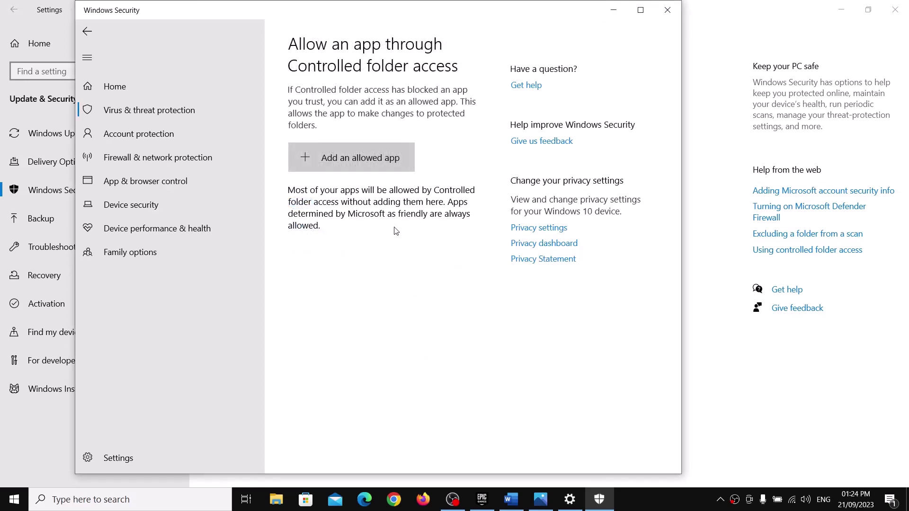
{"action": "left_click", "coordinate": [351, 163]}
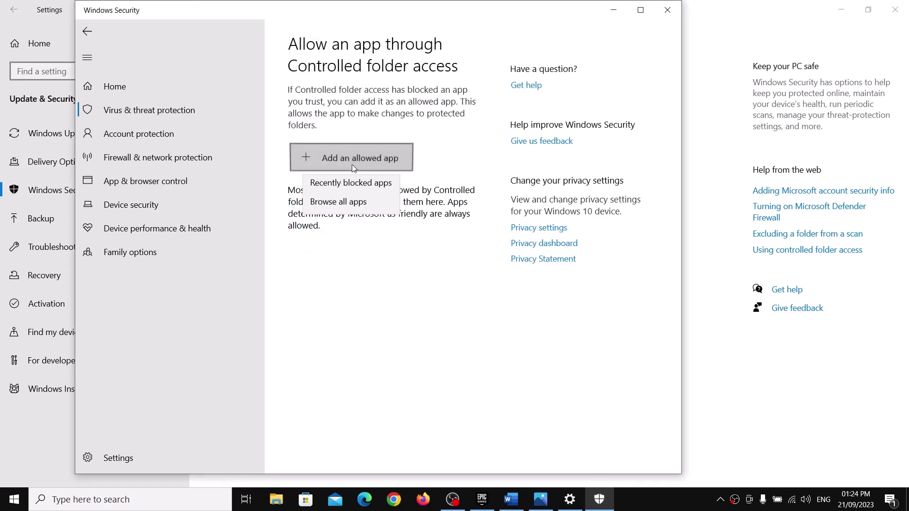
{"action": "left_click", "coordinate": [349, 205]}
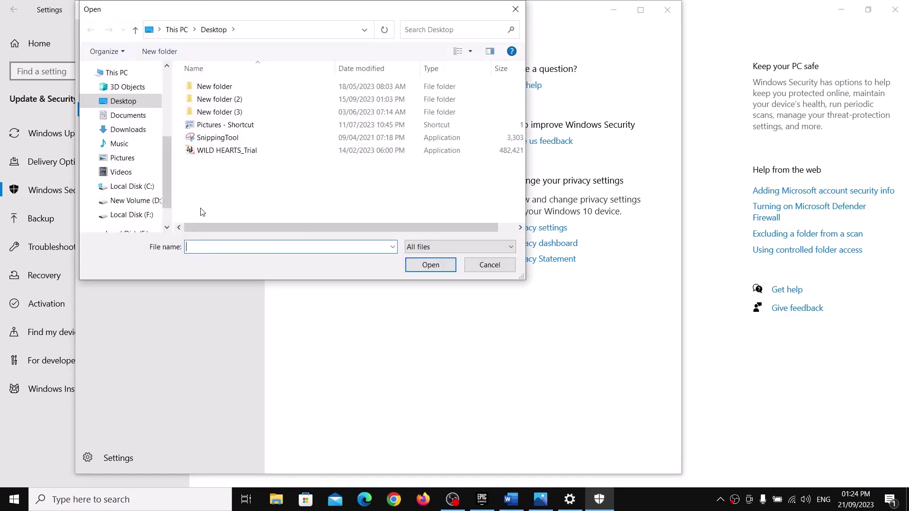
{"action": "left_click", "coordinate": [128, 215]}
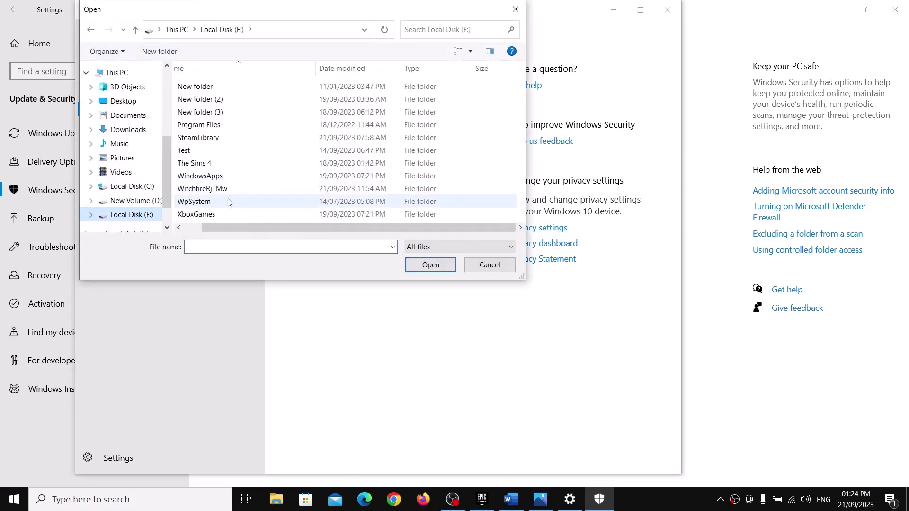
{"action": "double_click", "coordinate": [210, 189]}
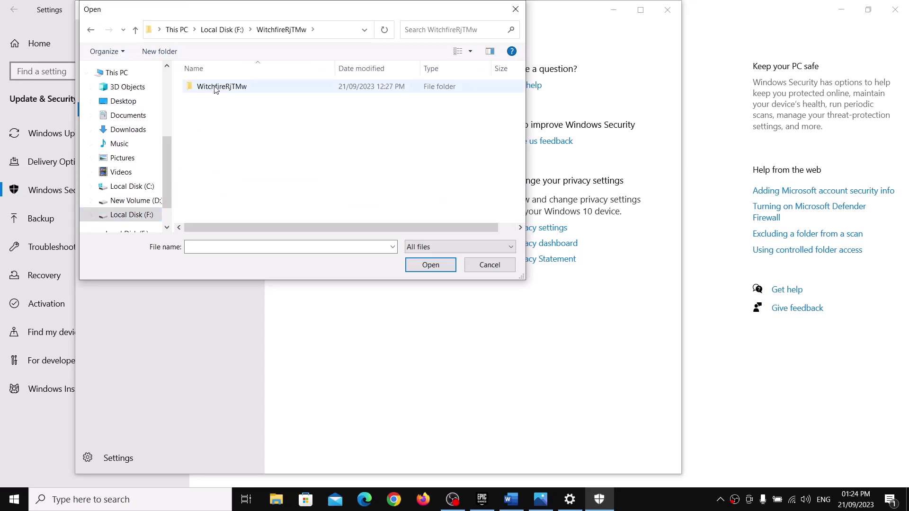
{"action": "double_click", "coordinate": [215, 89]}
{"action": "left_click", "coordinate": [209, 124]}
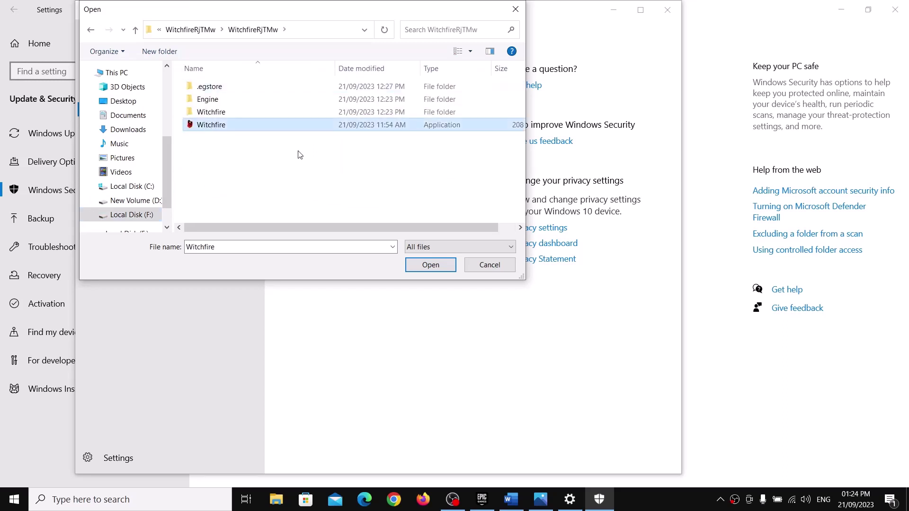
{"action": "left_click", "coordinate": [419, 264]}
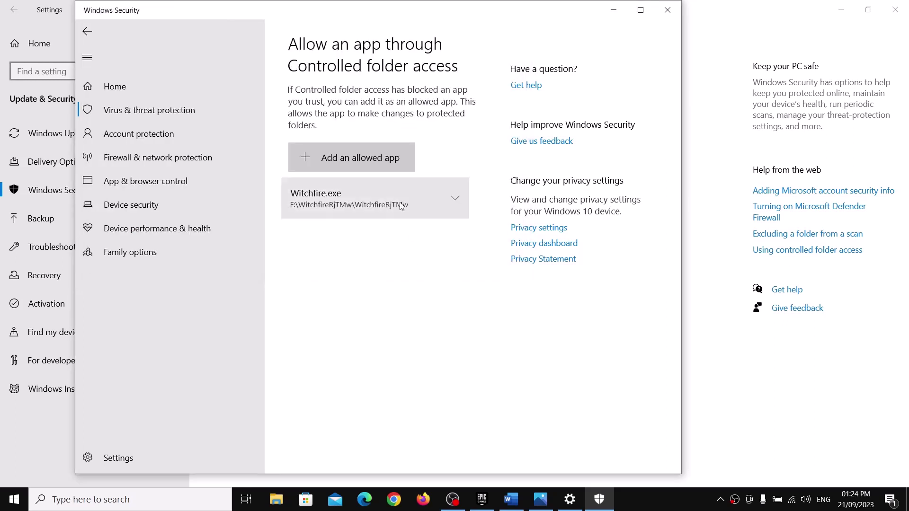
Step: Add Witchfire-Win64-Shipping from the Witchfire\Binaries\Win64 folder as another app allowed through Controlled folder access
{"action": "left_click", "coordinate": [370, 162]}
{"action": "left_click", "coordinate": [354, 204]}
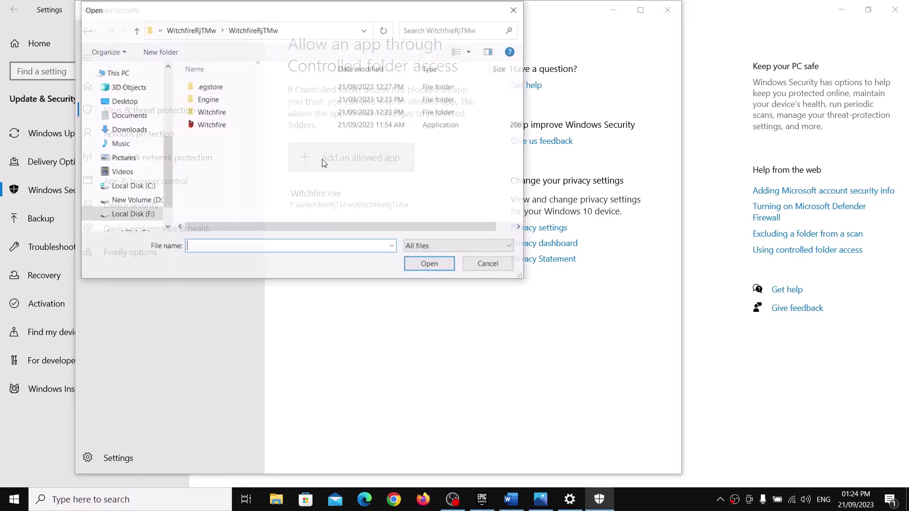
{"action": "double_click", "coordinate": [212, 112]}
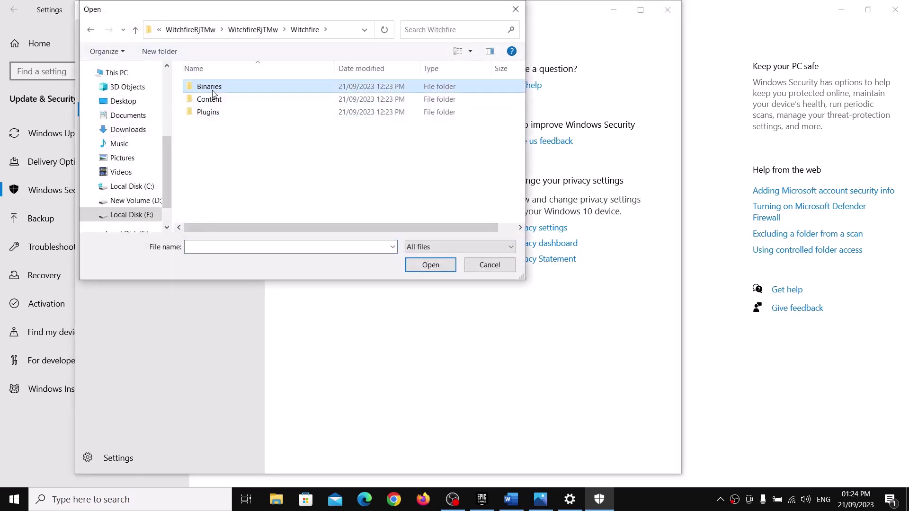
{"action": "double_click", "coordinate": [213, 90]}
{"action": "double_click", "coordinate": [213, 89]}
{"action": "left_click", "coordinate": [211, 91]}
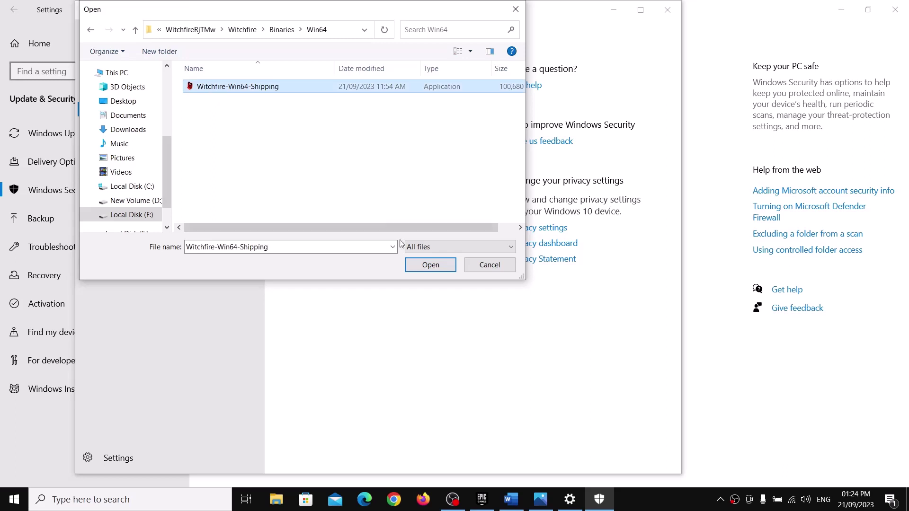
{"action": "left_click", "coordinate": [429, 266]}
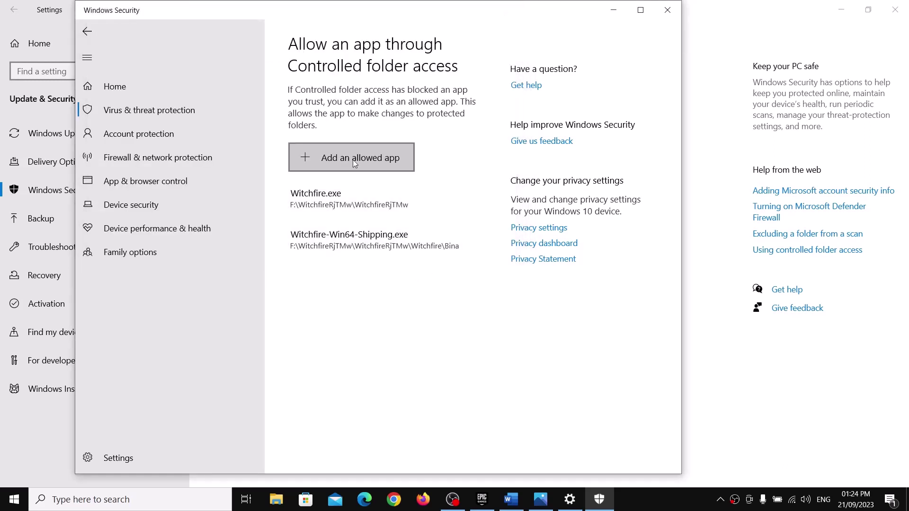
Step: Close Windows Security and Settings, and show Step 9 on verifying game files in the Word document
{"action": "left_click", "coordinate": [667, 10]}
{"action": "left_click", "coordinate": [903, 15]}
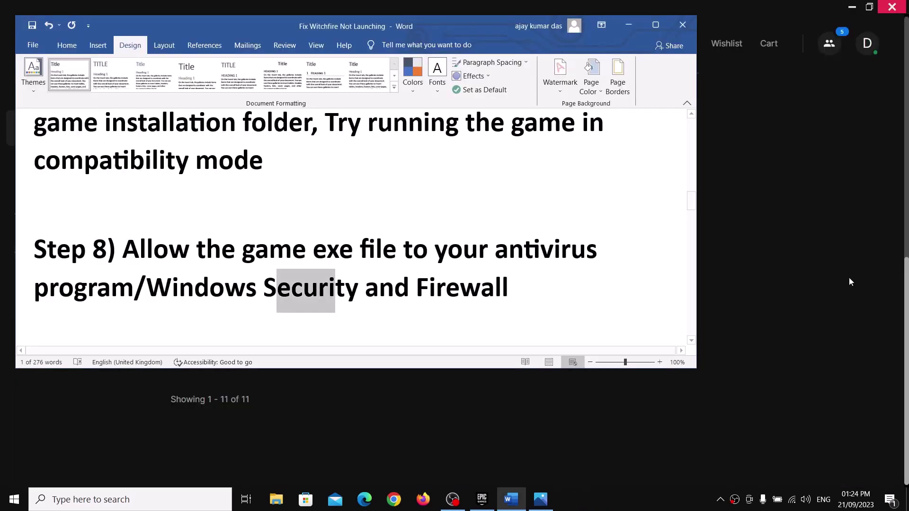
{"action": "key", "text": "alt+Tab"}
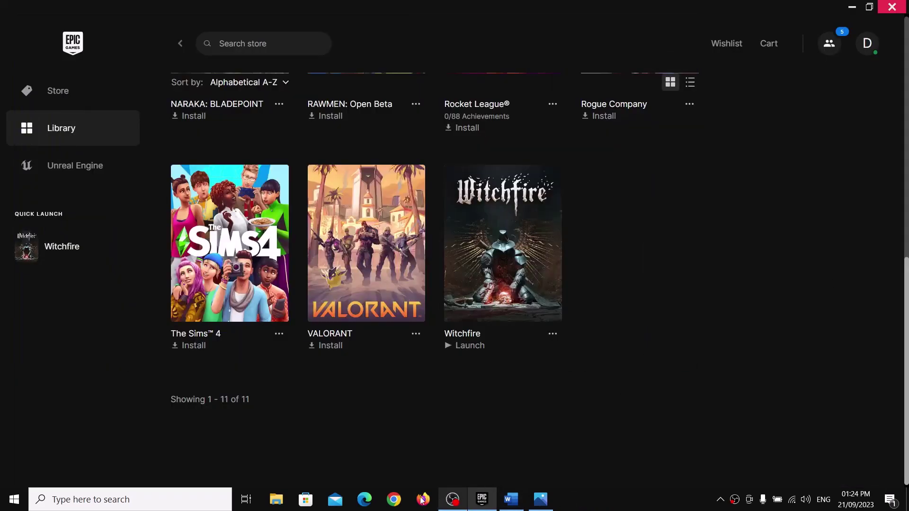
{"action": "left_click", "coordinate": [512, 500]}
{"action": "scroll", "coordinate": [322, 303], "scroll_direction": "down", "scroll_amount": 2}
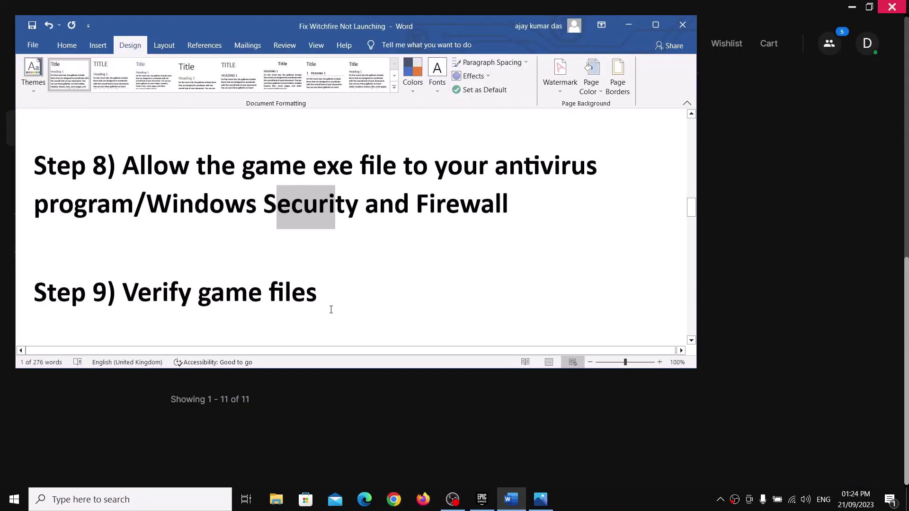
Step: Switch to the Epic Games Launcher, view the Verify Files option in Witchfire's manage options, and close them
{"action": "left_click", "coordinate": [818, 290]}
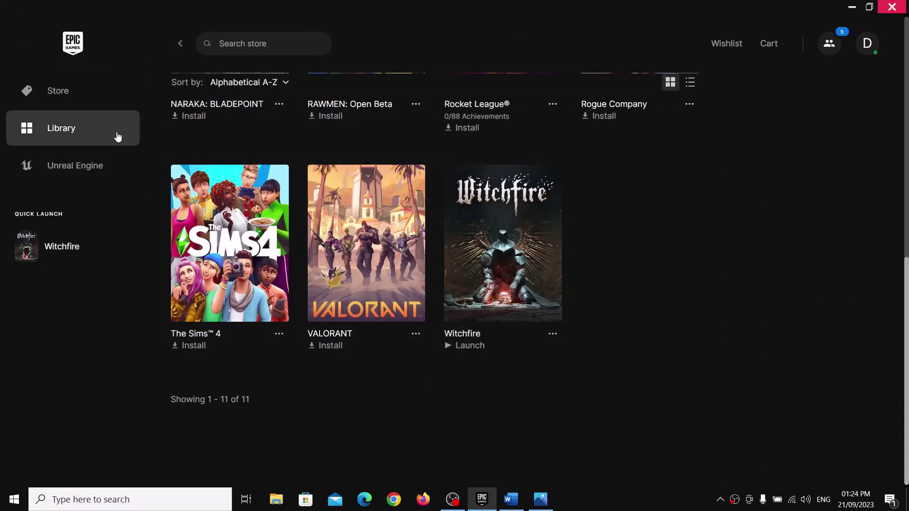
{"action": "left_click", "coordinate": [553, 336]}
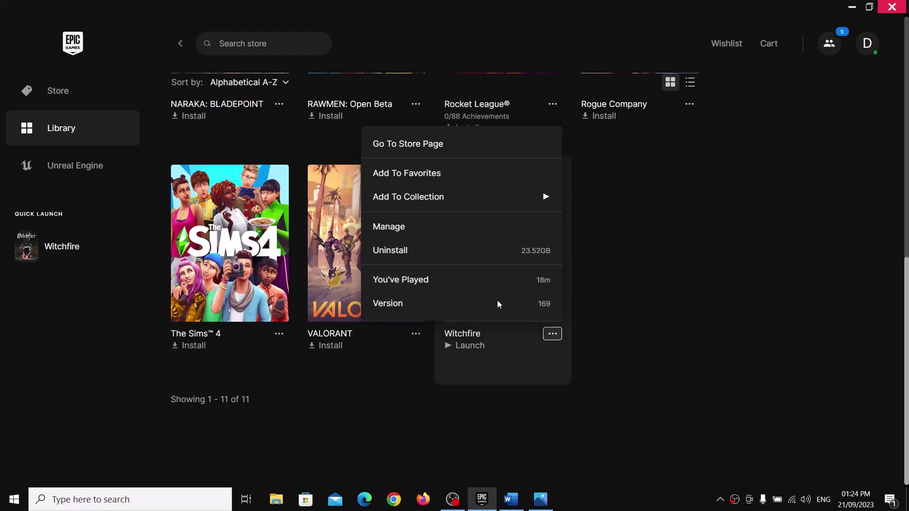
{"action": "left_click", "coordinate": [398, 231]}
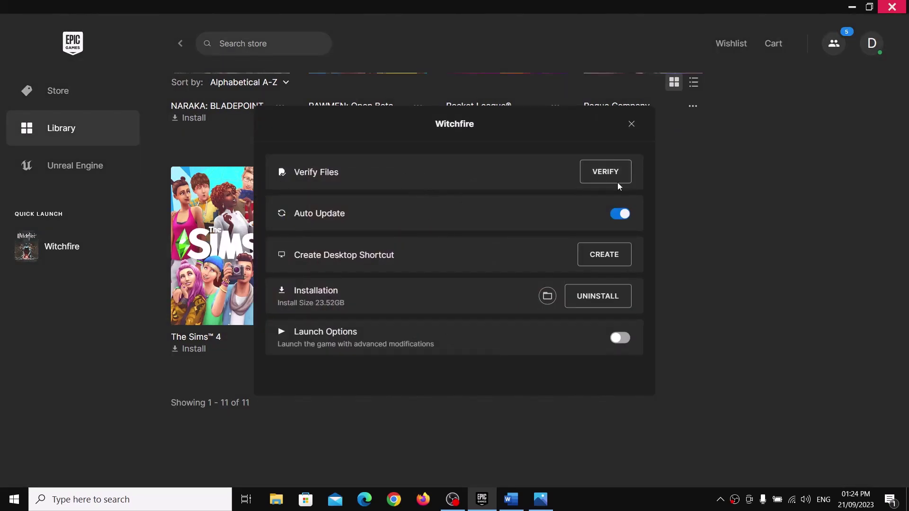
{"action": "left_click", "coordinate": [631, 125]}
Step: Highlight the -dx12/-dx11 text of Step 10 in the Word document, and minimize Word
{"action": "scroll", "coordinate": [379, 299], "scroll_direction": "down", "scroll_amount": 3}
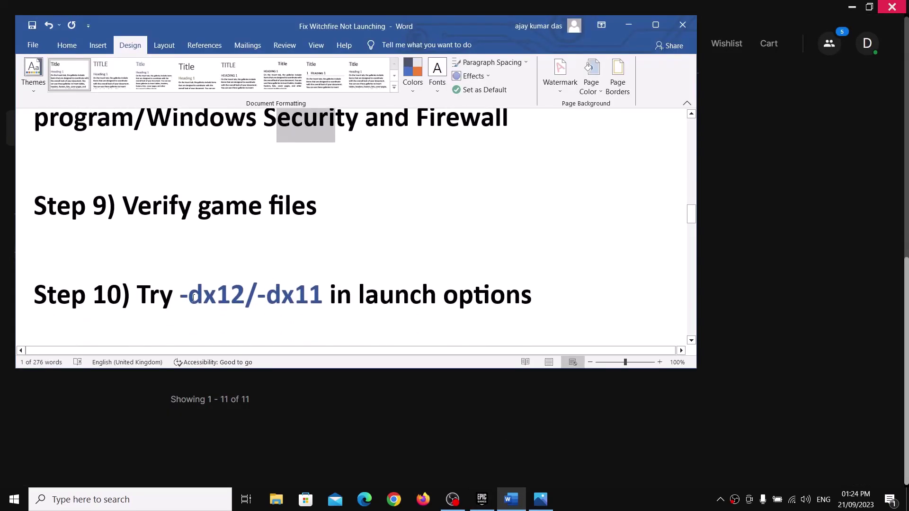
{"action": "left_click_drag", "start_coordinate": [194, 297], "coordinate": [278, 297]}
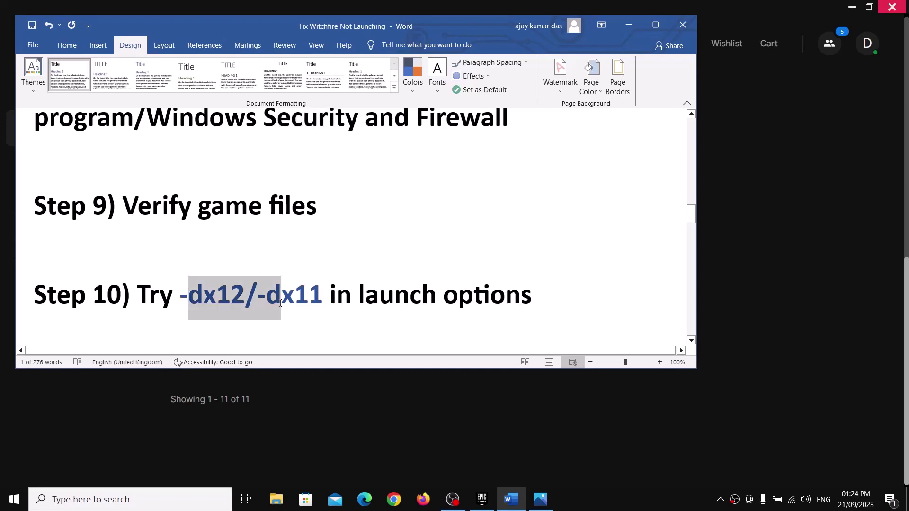
{"action": "left_click", "coordinate": [624, 27]}
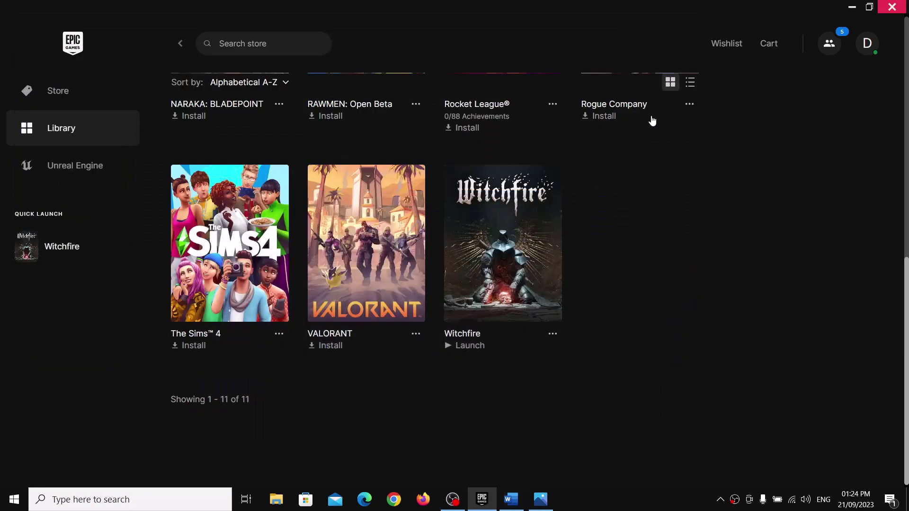
Step: Open the Epic Games Launcher settings and enable Additional Command Line Arguments for Witchfire under Manage Games
{"action": "left_click", "coordinate": [867, 44]}
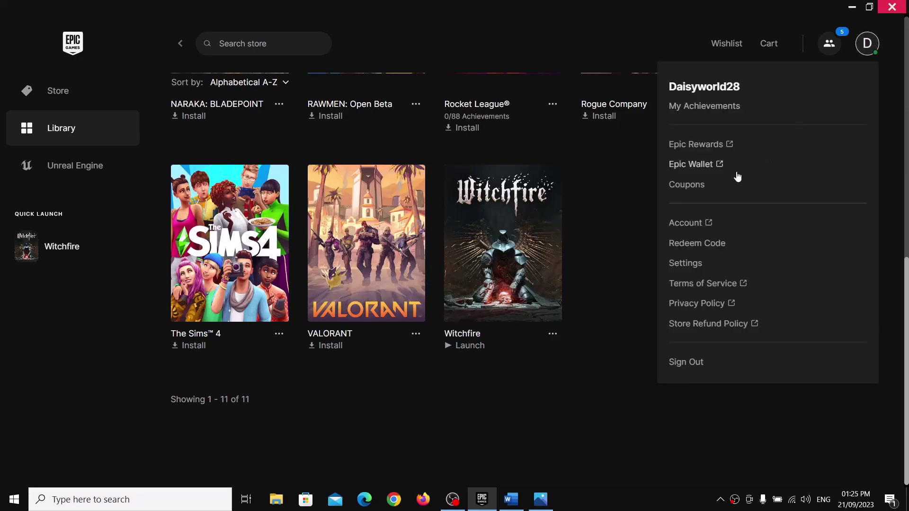
{"action": "left_click", "coordinate": [753, 258]}
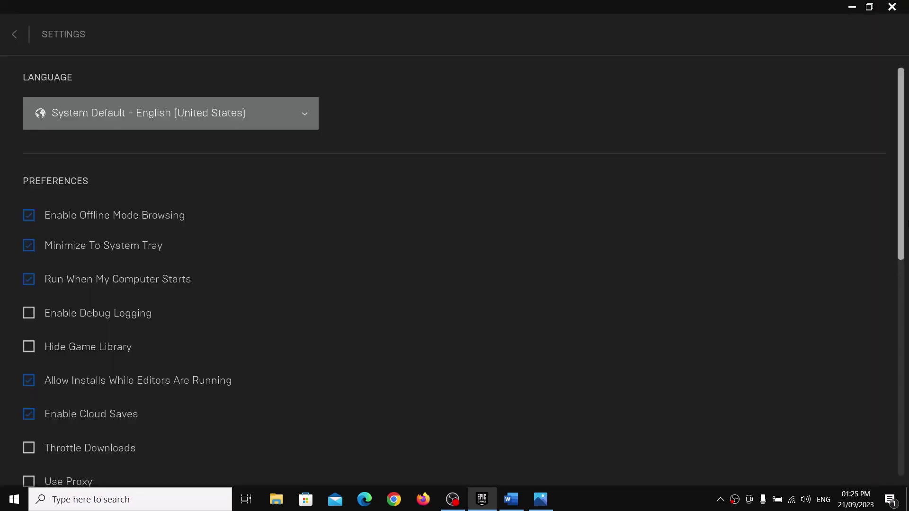
{"action": "scroll", "coordinate": [144, 334], "scroll_direction": "down", "scroll_amount": 10}
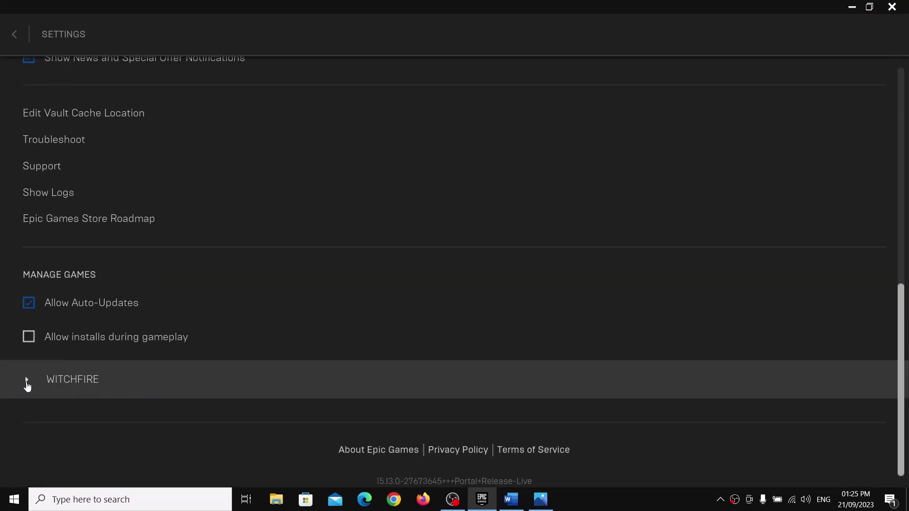
{"action": "left_click", "coordinate": [27, 381]}
{"action": "scroll", "coordinate": [166, 390], "scroll_direction": "down", "scroll_amount": 1}
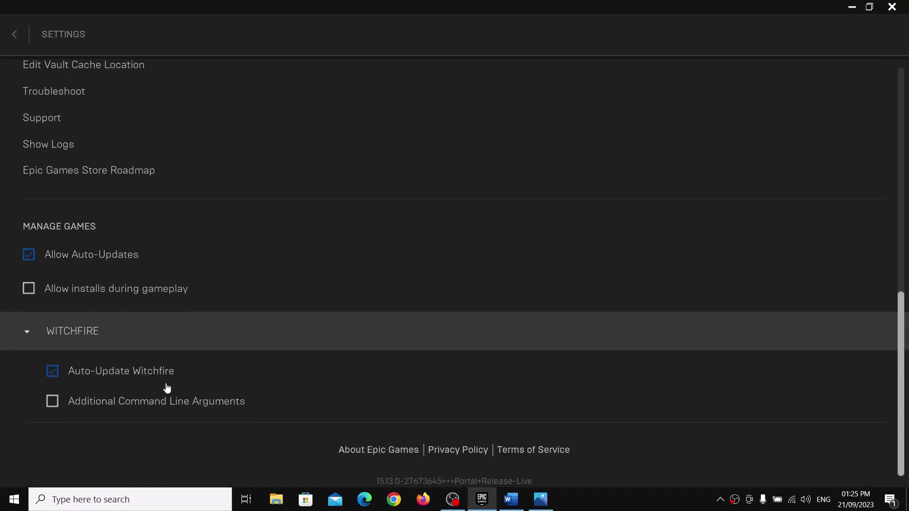
{"action": "left_click", "coordinate": [55, 409]}
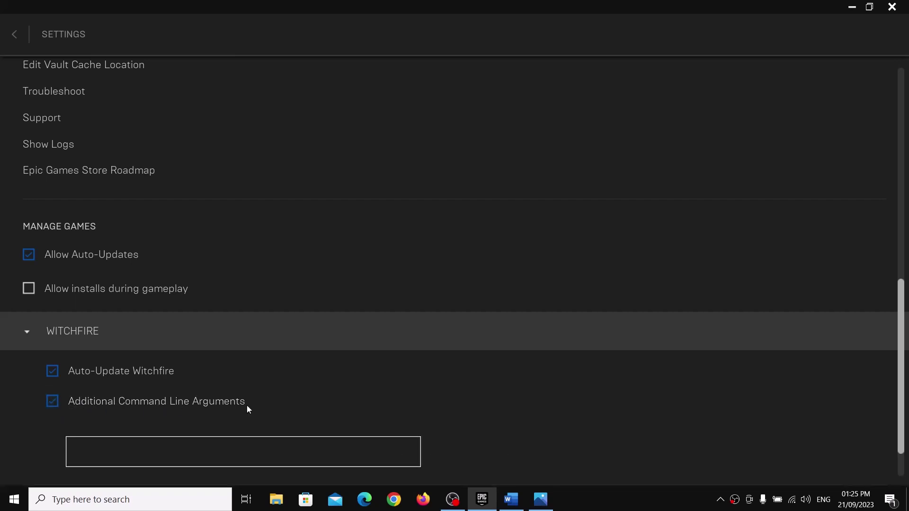
Step: Enter -dx11 as Witchfire's additional command line argument, and replace it with -dx12
{"action": "scroll", "coordinate": [169, 420], "scroll_direction": "down", "scroll_amount": 1}
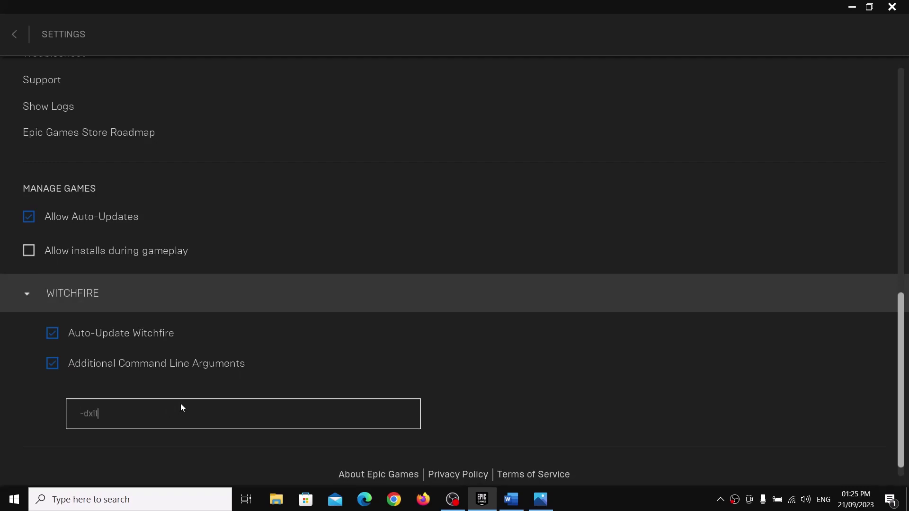
{"action": "left_click_drag", "start_coordinate": [152, 415], "coordinate": [2, 388]}
{"action": "type", "text": "-dx12"}
Step: Clear Witchfire's command line argument and turn off Additional Command Line Arguments
{"action": "left_click_drag", "start_coordinate": [101, 413], "coordinate": [82, 410]}
{"action": "key", "text": "BackSpace"}
{"action": "left_click", "coordinate": [49, 363]}
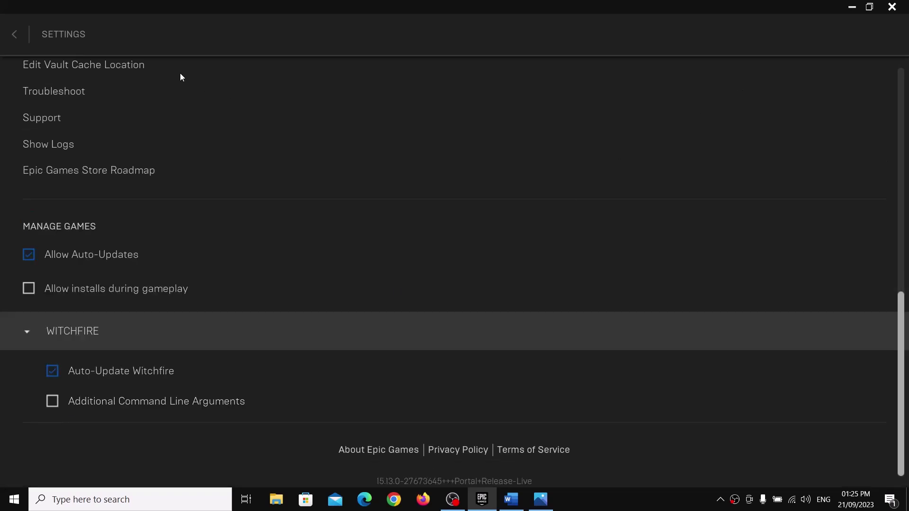
Step: Leave the Epic Games Launcher settings, switch to Word, and highlight the Step 11 text about updating Windows 10/11 to version 22h2
{"action": "left_click", "coordinate": [14, 37]}
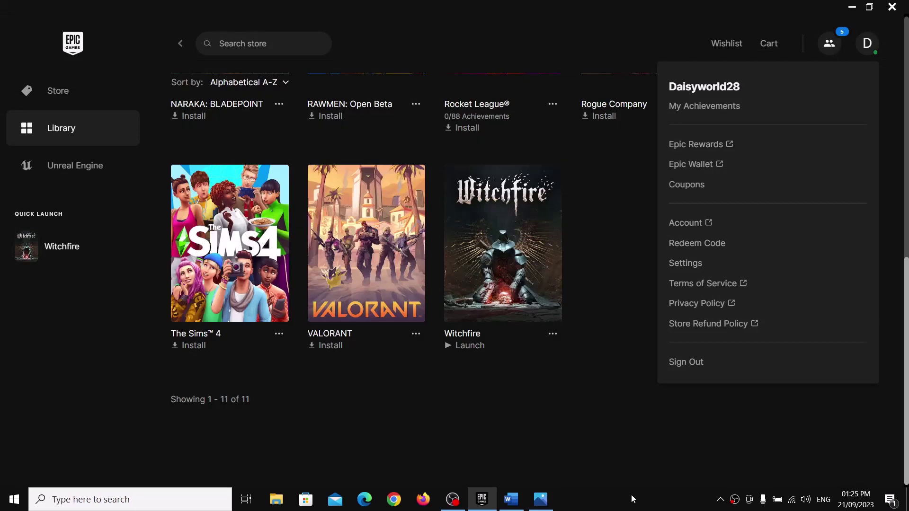
{"action": "left_click", "coordinate": [511, 500]}
{"action": "scroll", "coordinate": [348, 315], "scroll_direction": "down", "scroll_amount": 2}
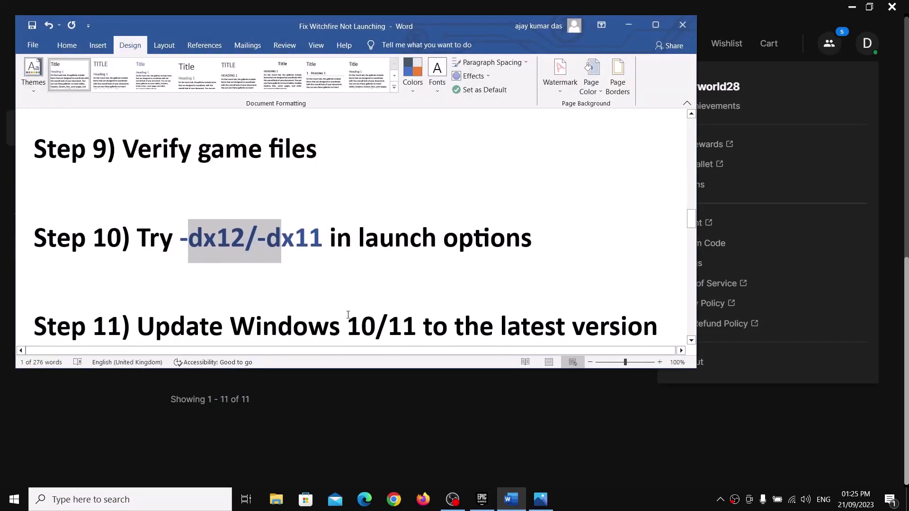
{"action": "scroll", "coordinate": [348, 315], "scroll_direction": "down", "scroll_amount": 3}
{"action": "left_click_drag", "start_coordinate": [167, 239], "coordinate": [524, 284]}
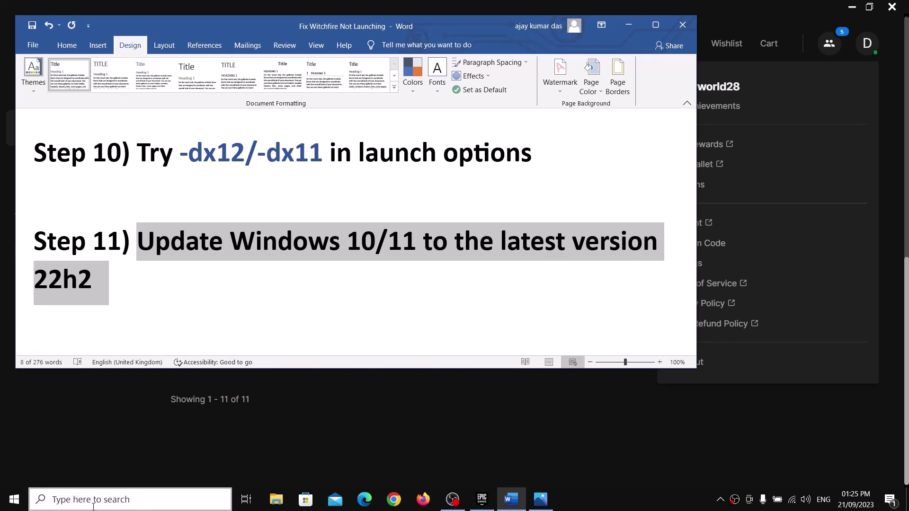
Step: Run winver to check the installed Windows version, and close the About Windows window
{"action": "left_click", "coordinate": [93, 507]}
{"action": "type", "text": "winve"}
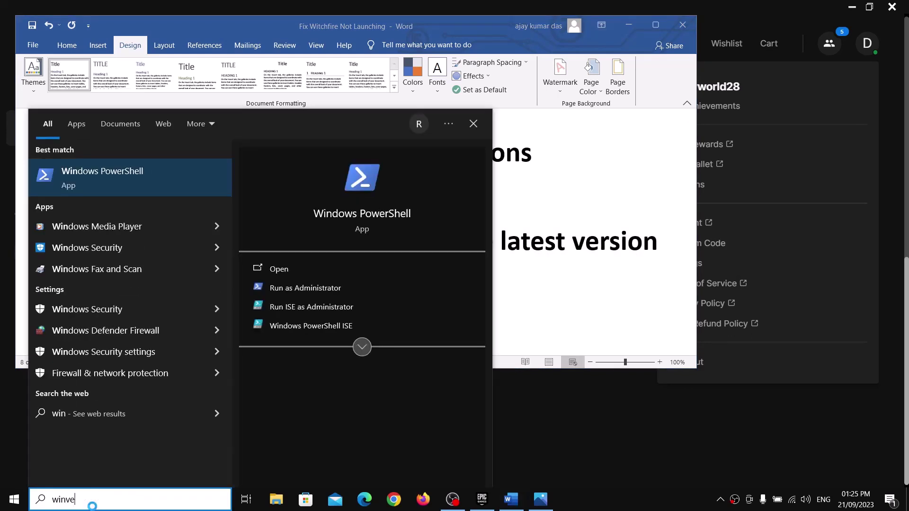
{"action": "type", "text": "r"}
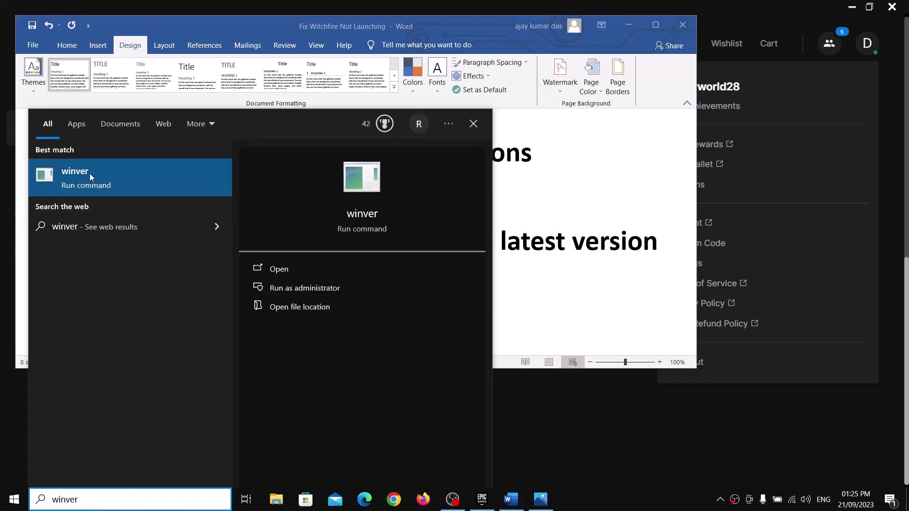
{"action": "left_click", "coordinate": [90, 177]}
{"action": "left_click_drag", "start_coordinate": [105, 30], "coordinate": [550, 172]}
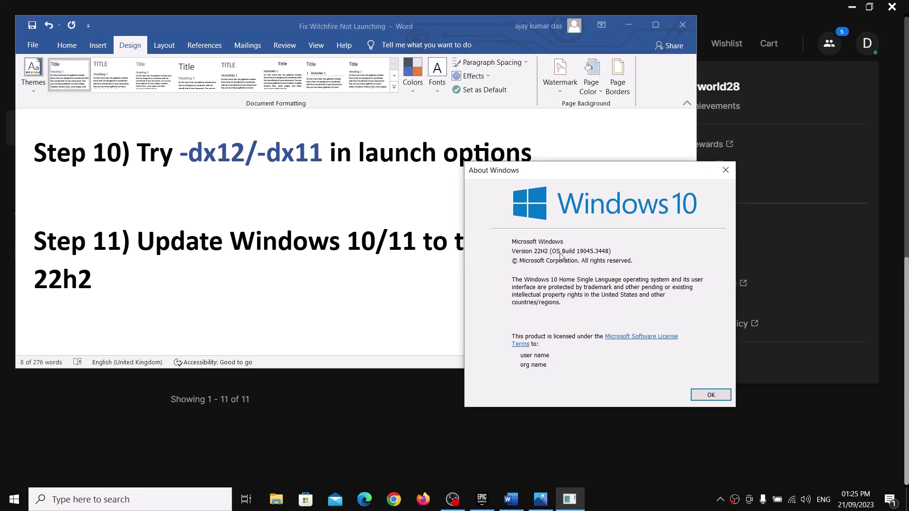
{"action": "left_click", "coordinate": [725, 170]}
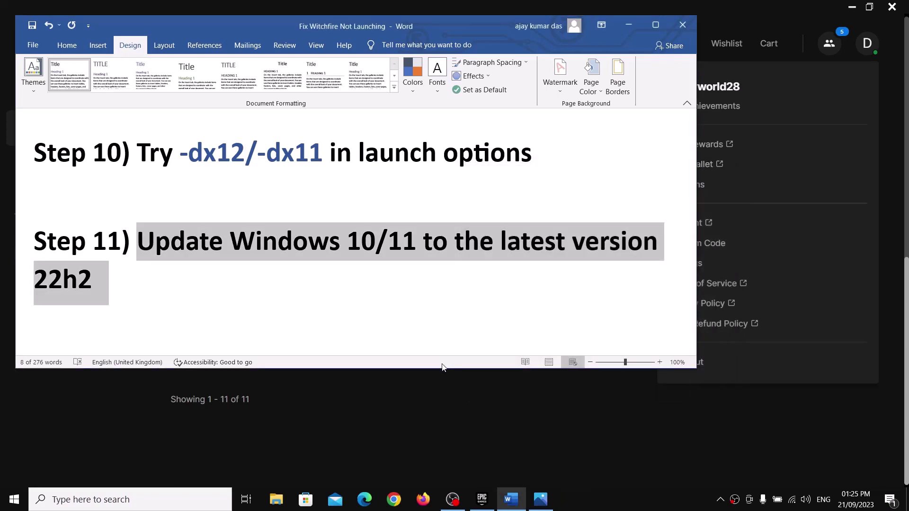
Step: Open Windows Update in the Windows Settings and start installing the pending updates
{"action": "key", "text": "super+i"}
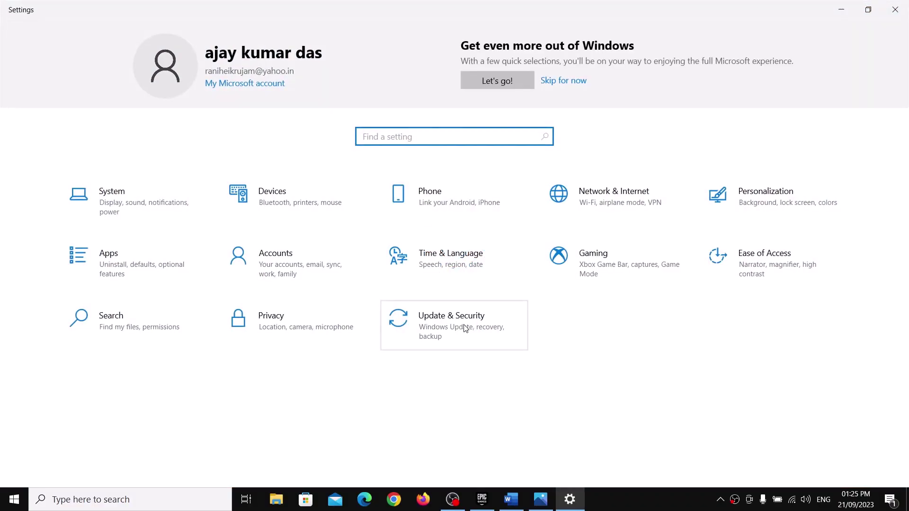
{"action": "left_click", "coordinate": [461, 329]}
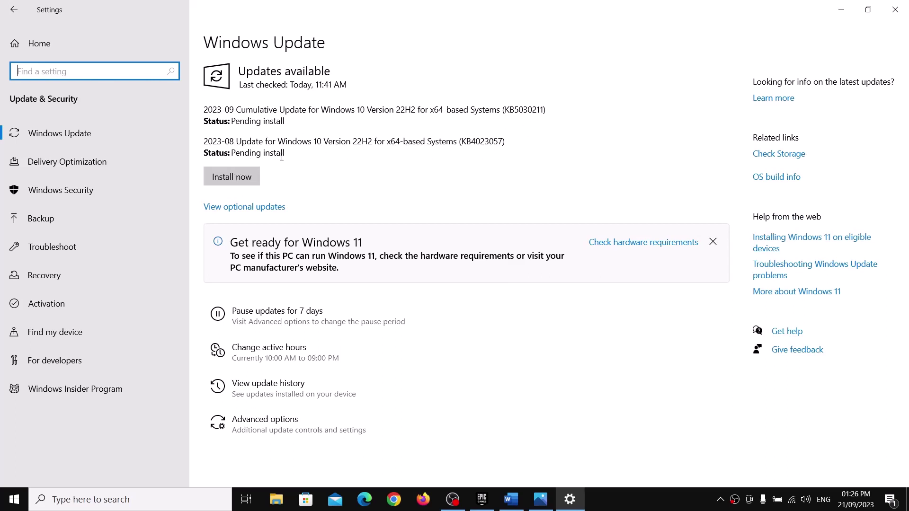
{"action": "left_click", "coordinate": [244, 179]}
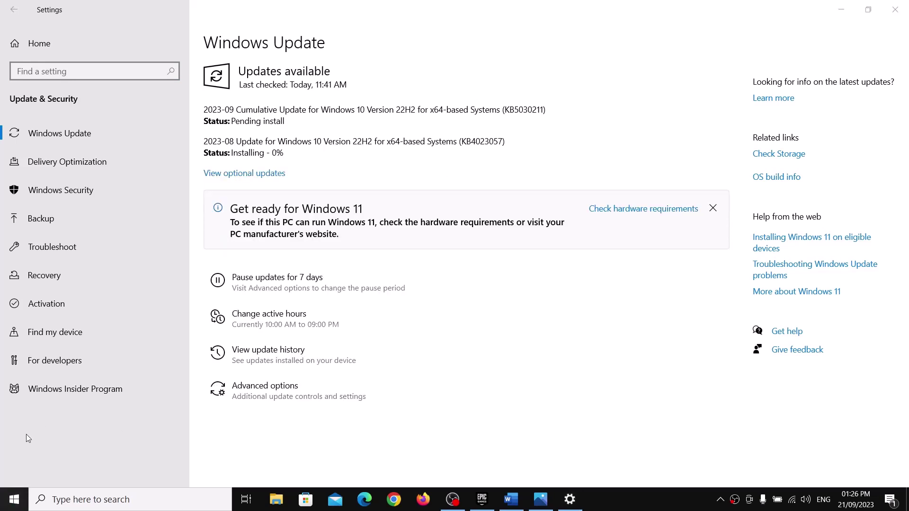
Step: Display the computer's power options with Restart, and dismiss them without restarting
{"action": "left_click", "coordinate": [15, 500]}
{"action": "left_click", "coordinate": [24, 475]}
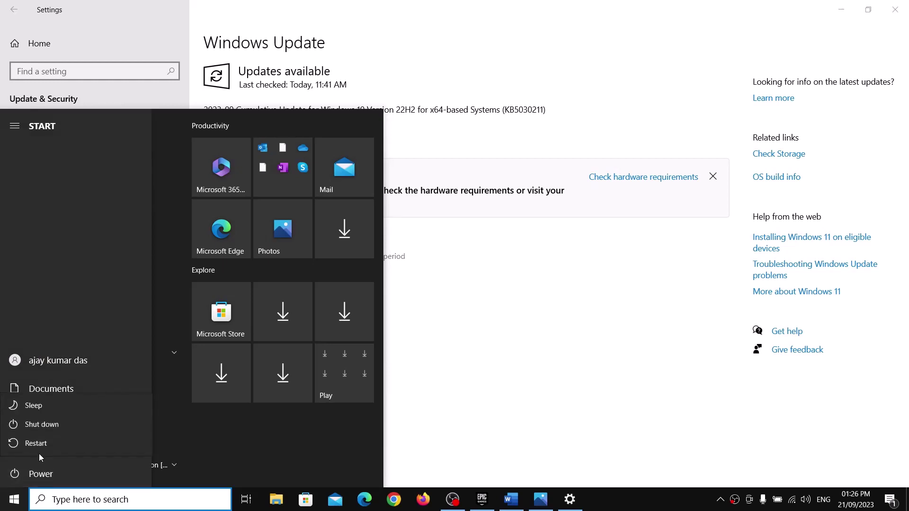
{"action": "left_click", "coordinate": [567, 305]}
{"action": "left_click", "coordinate": [581, 287]}
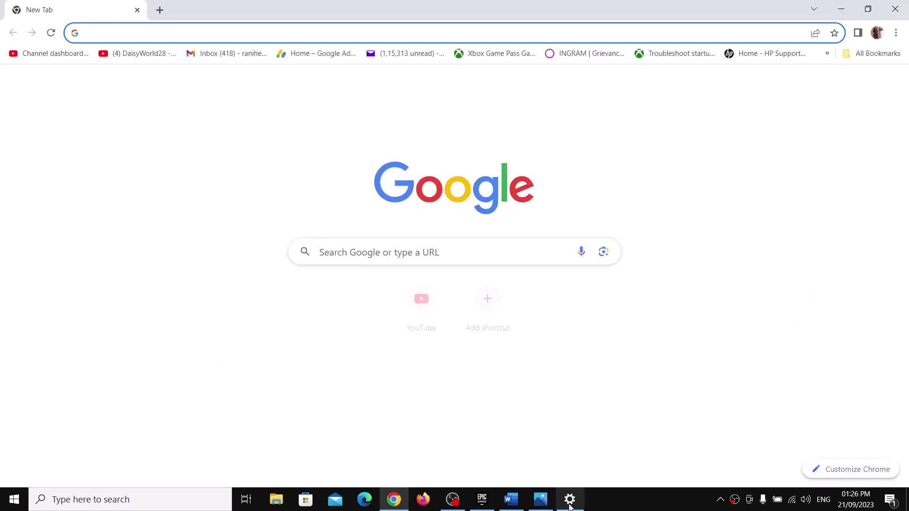
Step: Copy the Visual C++ link under Step 12 in the Word document and open it in Chrome
{"action": "left_click", "coordinate": [511, 499]}
{"action": "scroll", "coordinate": [357, 322], "scroll_direction": "down", "scroll_amount": 5}
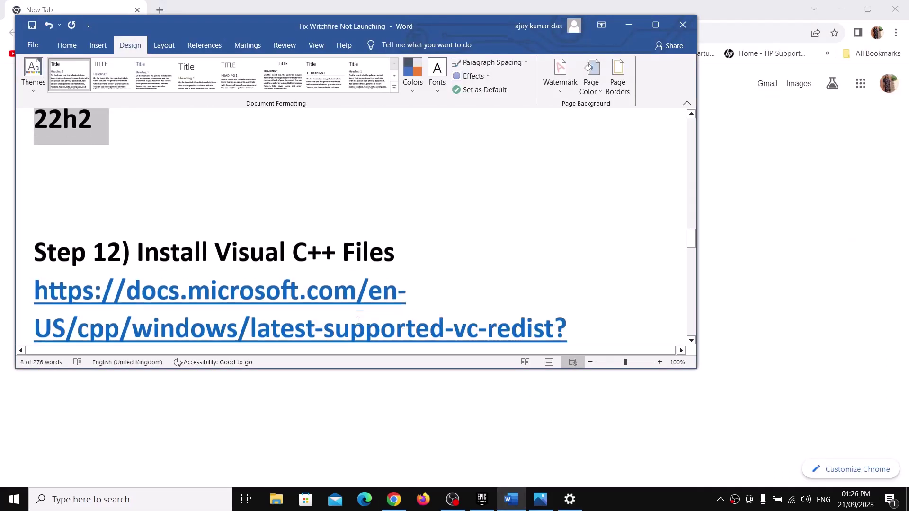
{"action": "left_click_drag", "start_coordinate": [279, 306], "coordinate": [25, 232]}
{"action": "key", "text": "ctrl+c"}
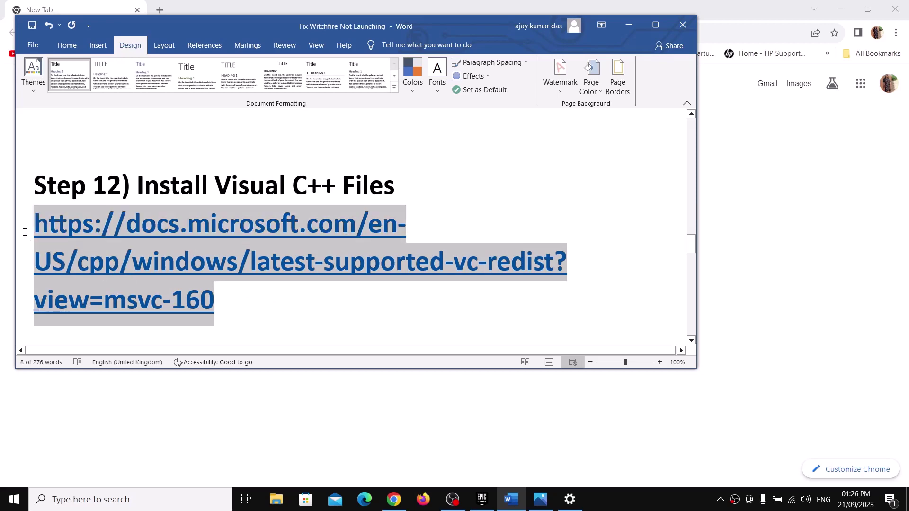
{"action": "left_click", "coordinate": [138, 4]}
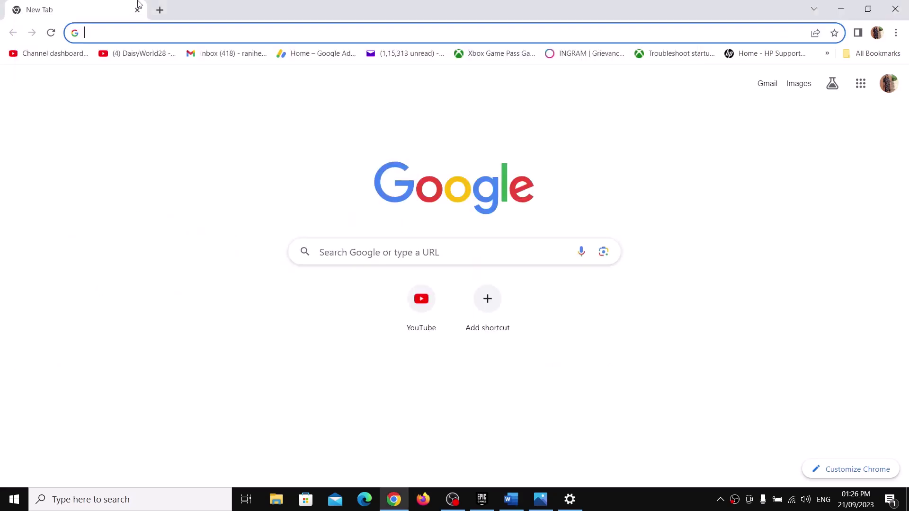
{"action": "key", "text": "ctrl+v"}
{"action": "key", "text": "Return"}
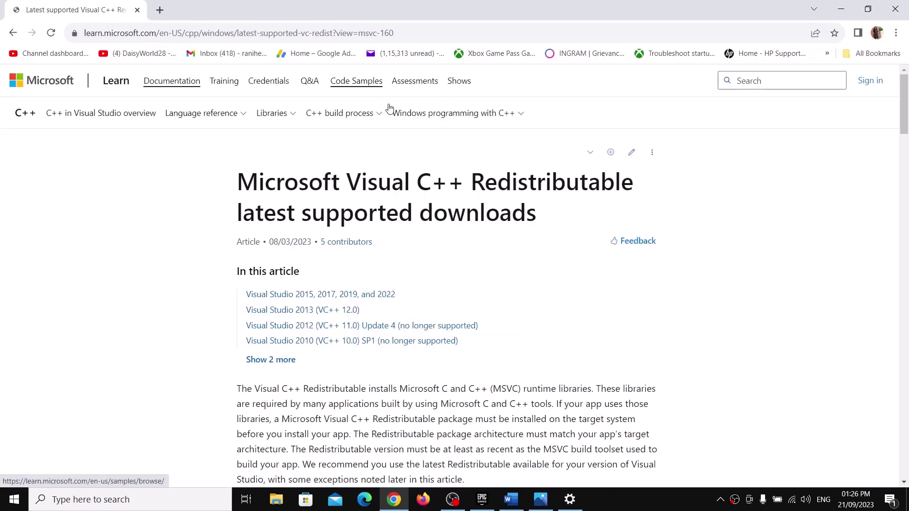
Step: Highlight the Visual Studio 2015, 2017, 2019, and 2022 heading, and download the X86 and X64 redistributables listed below it
{"action": "scroll", "coordinate": [423, 321], "scroll_direction": "down", "scroll_amount": 8}
{"action": "scroll", "coordinate": [422, 321], "scroll_direction": "up", "scroll_amount": 2}
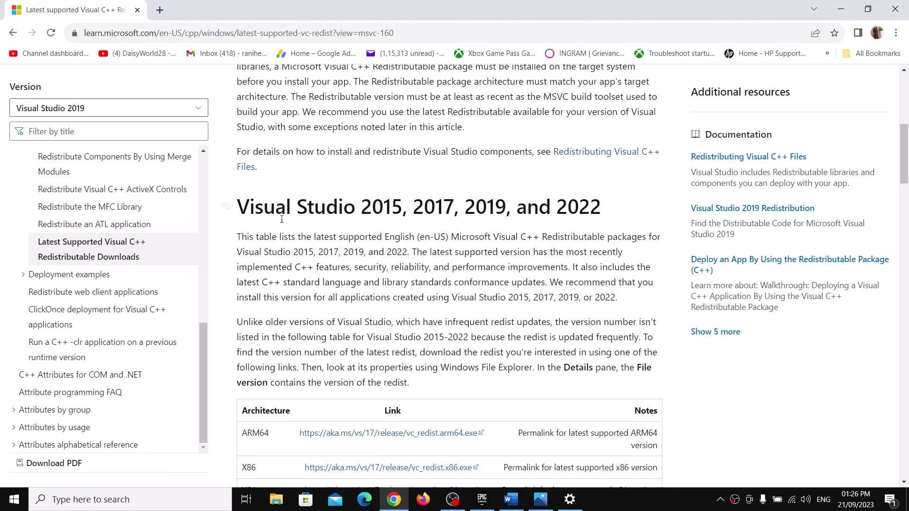
{"action": "left_click_drag", "start_coordinate": [276, 207], "coordinate": [591, 211]}
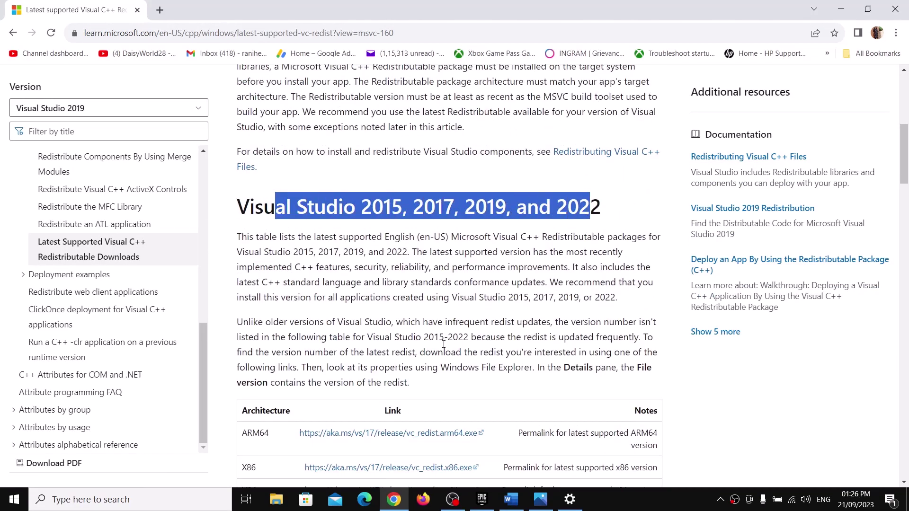
{"action": "scroll", "coordinate": [313, 350], "scroll_direction": "down", "scroll_amount": 3}
{"action": "left_click", "coordinate": [250, 293]}
{"action": "key", "text": "Tab"}
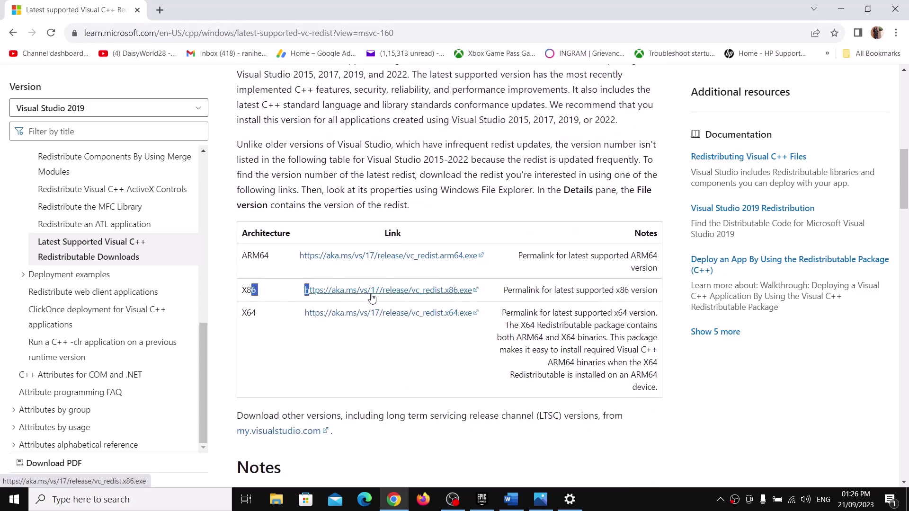
{"action": "key", "text": "Return"}
{"action": "left_click_drag", "start_coordinate": [254, 314], "coordinate": [247, 313]}
{"action": "left_click", "coordinate": [387, 314]}
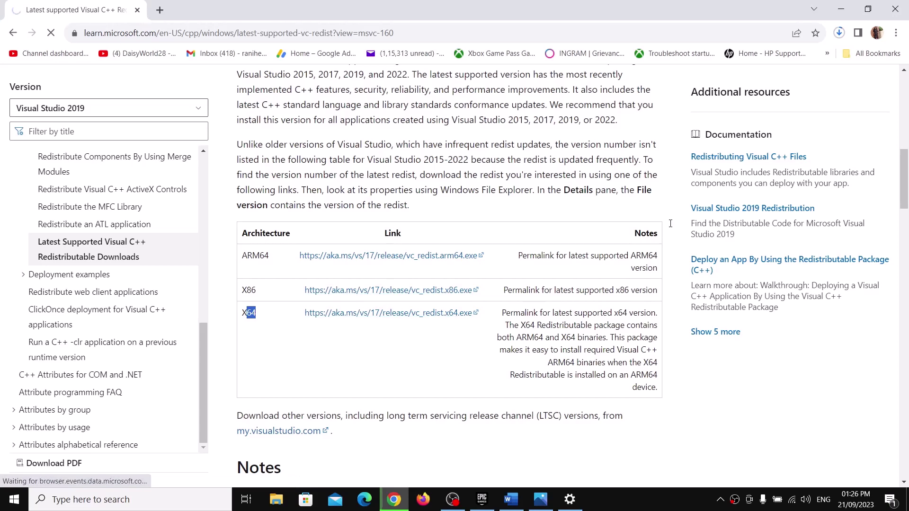
Step: Check the recent downloads, request the X64 redistributable again, and cancel the duplicate VC_redist.x64 (1).exe download
{"action": "left_click", "coordinate": [839, 32]}
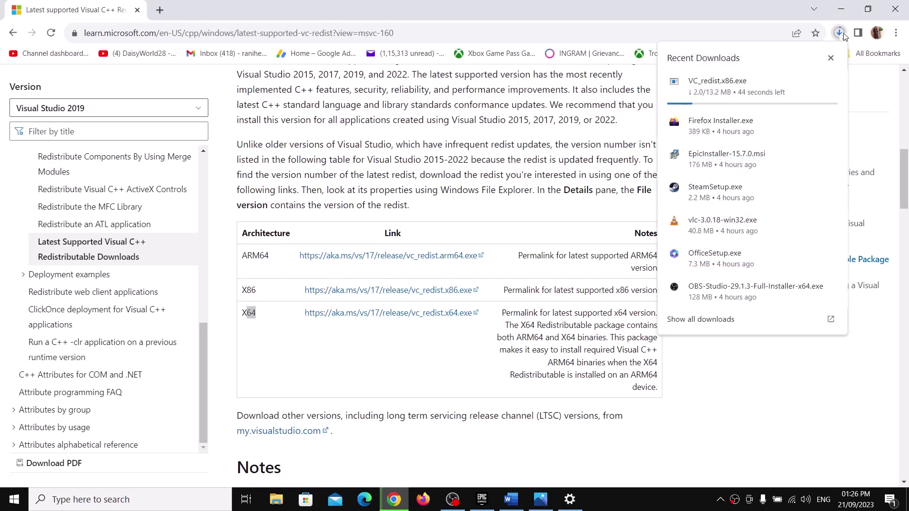
{"action": "left_click", "coordinate": [429, 362]}
{"action": "left_click", "coordinate": [448, 313]}
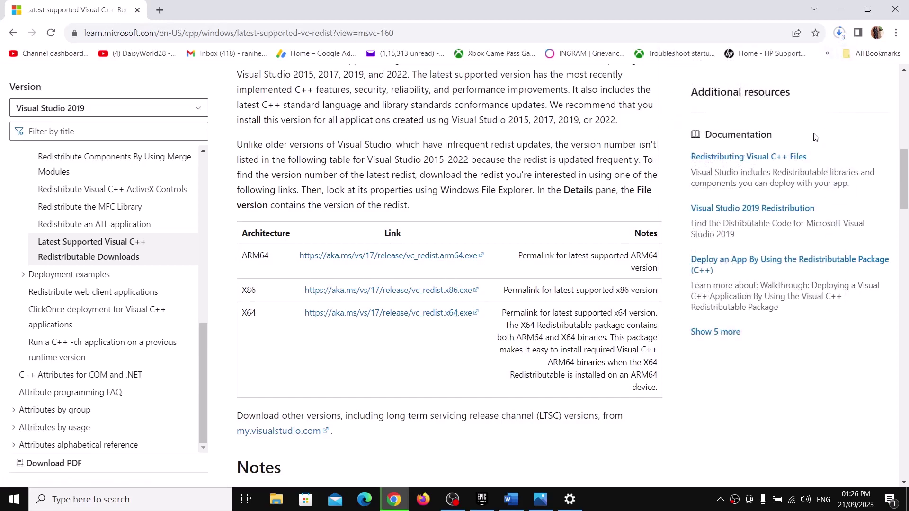
{"action": "left_click", "coordinate": [839, 33]}
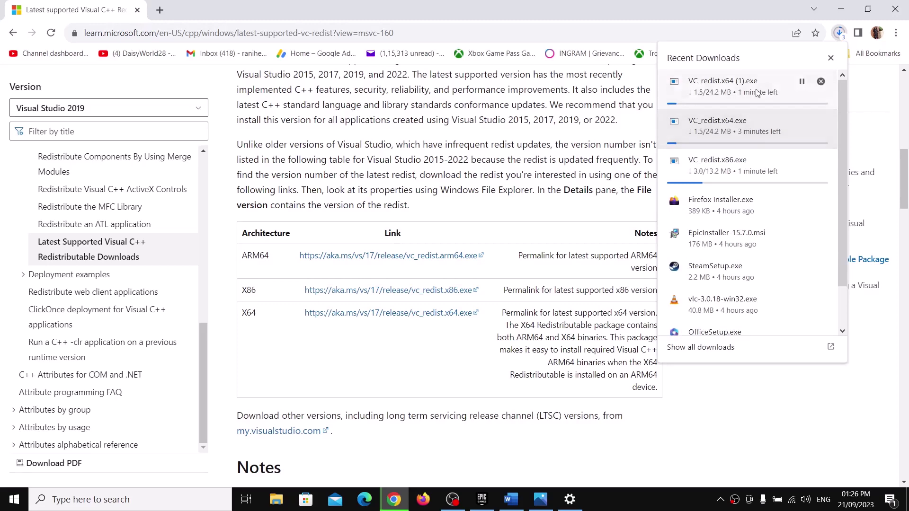
{"action": "left_click", "coordinate": [820, 82]}
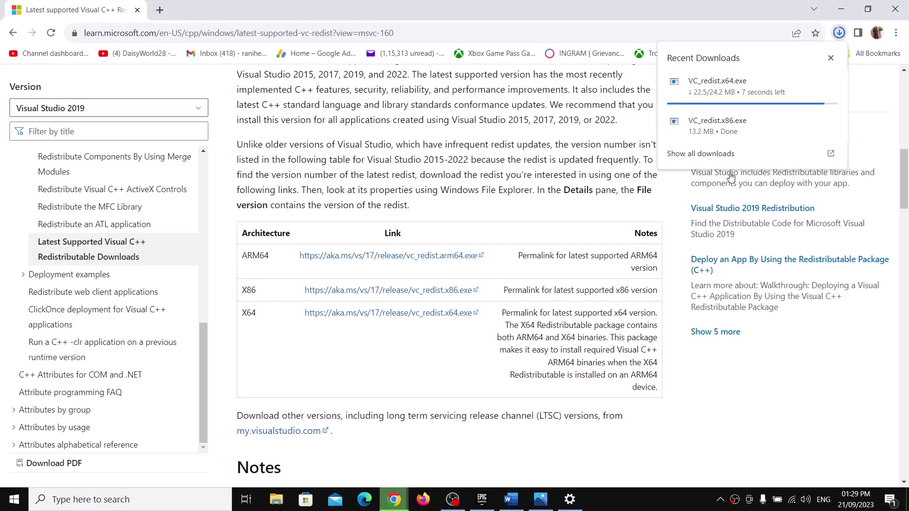
Step: Run the downloaded x86 and x64 Visual C++ installers, agree to the license terms, and start both installations
{"action": "mouse_move", "coordinate": [711, 120]}
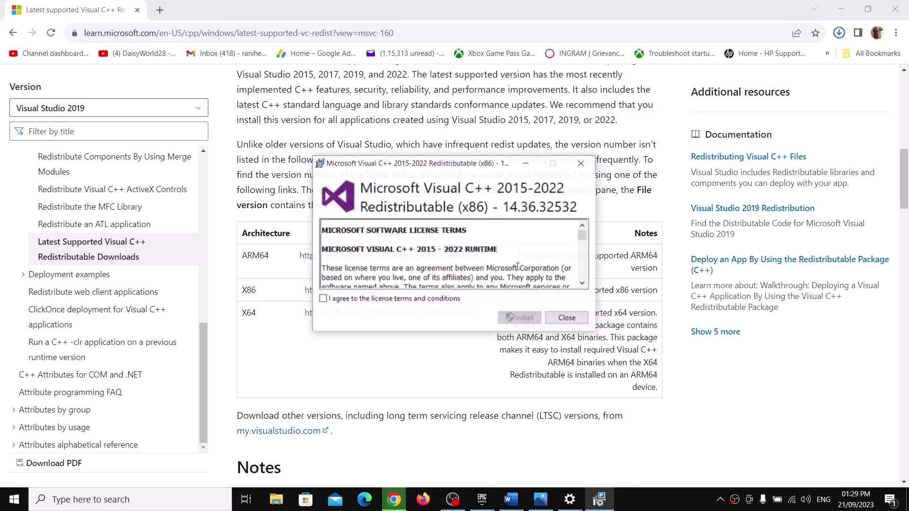
{"action": "left_click", "coordinate": [324, 299]}
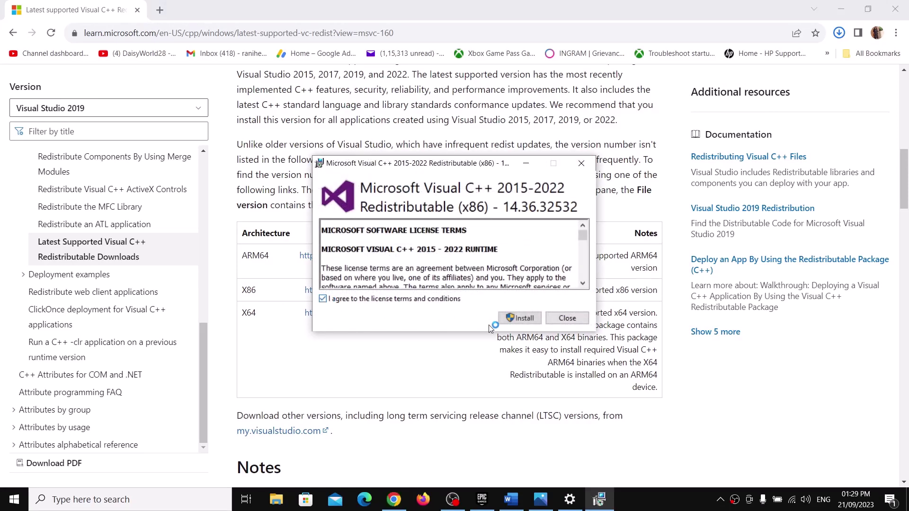
{"action": "left_click", "coordinate": [521, 322]}
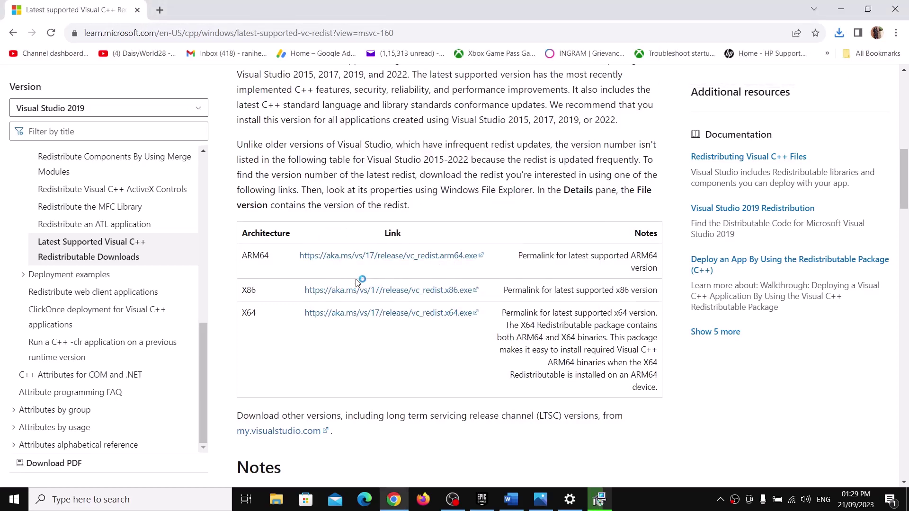
{"action": "left_click", "coordinate": [339, 299]}
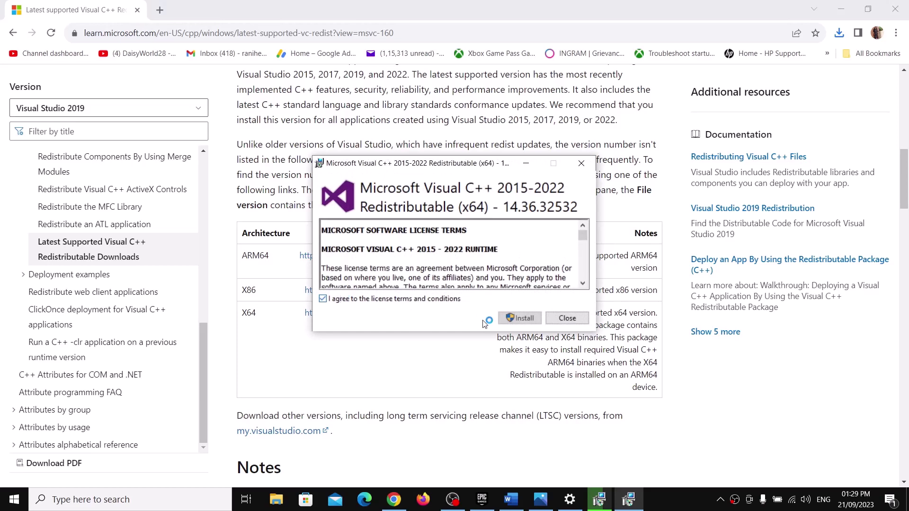
{"action": "left_click", "coordinate": [519, 318]}
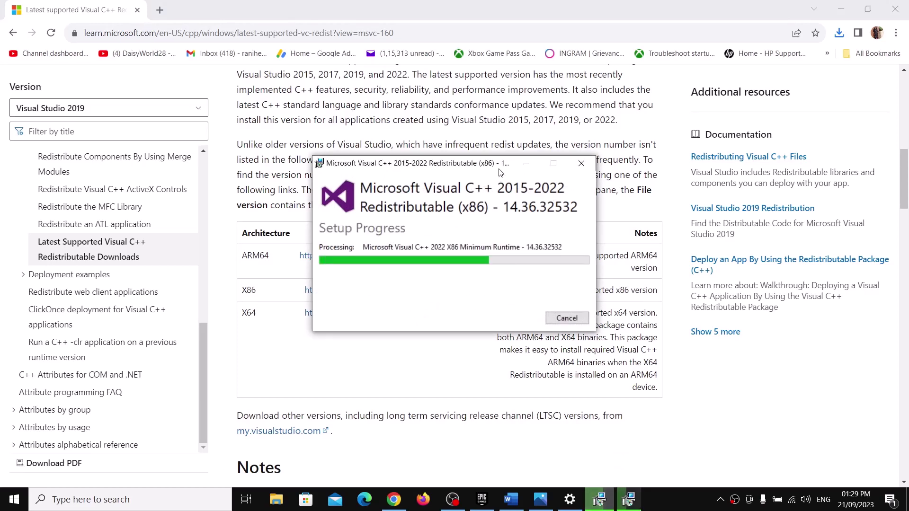
Step: Place the x86 and x64 setup windows side by side, and close both once setup completes, without restarting
{"action": "left_click_drag", "start_coordinate": [514, 163], "coordinate": [274, 166]}
{"action": "left_click_drag", "start_coordinate": [437, 163], "coordinate": [567, 156]}
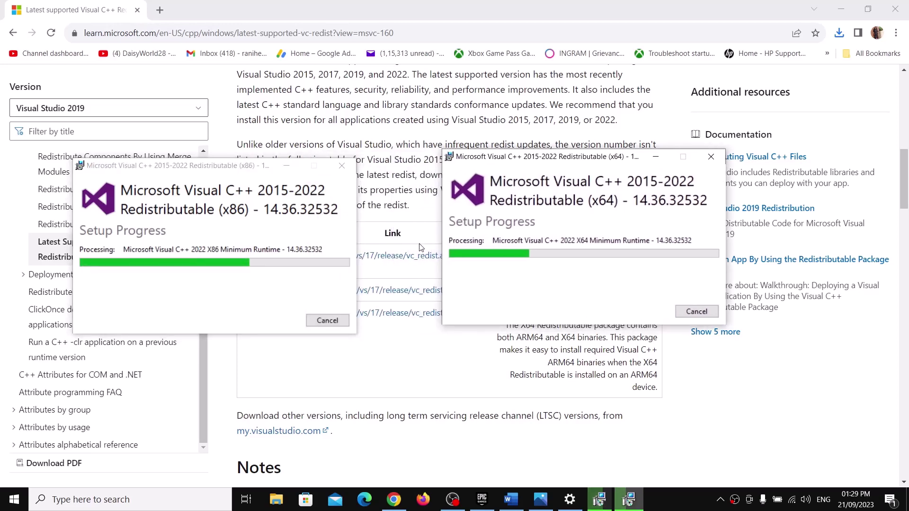
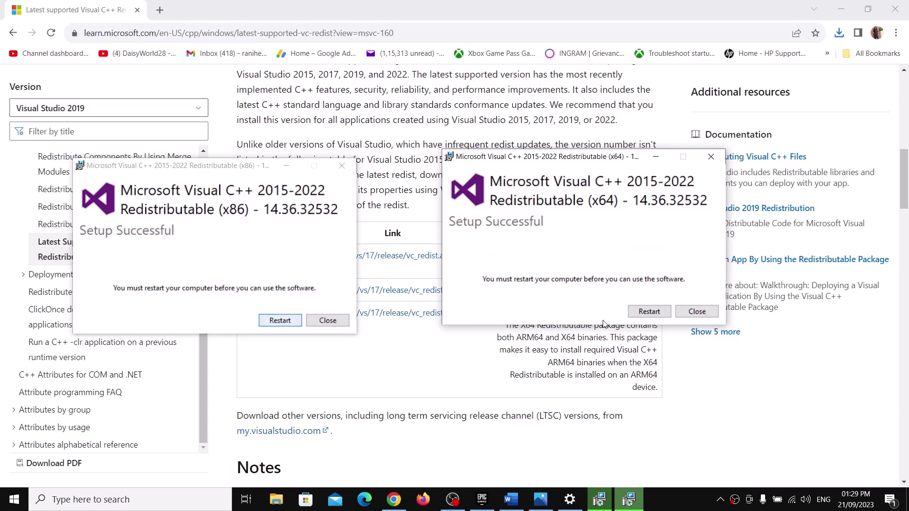
{"action": "left_click", "coordinate": [690, 314]}
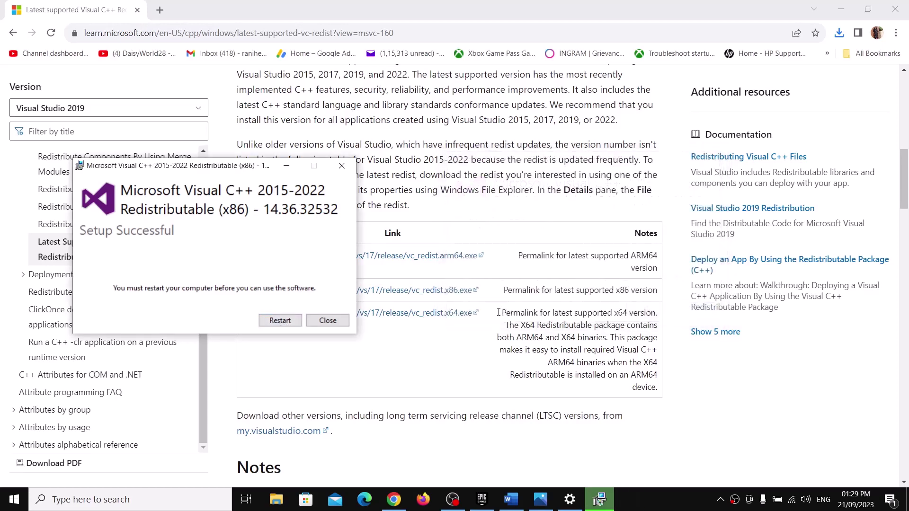
{"action": "left_click", "coordinate": [330, 322]}
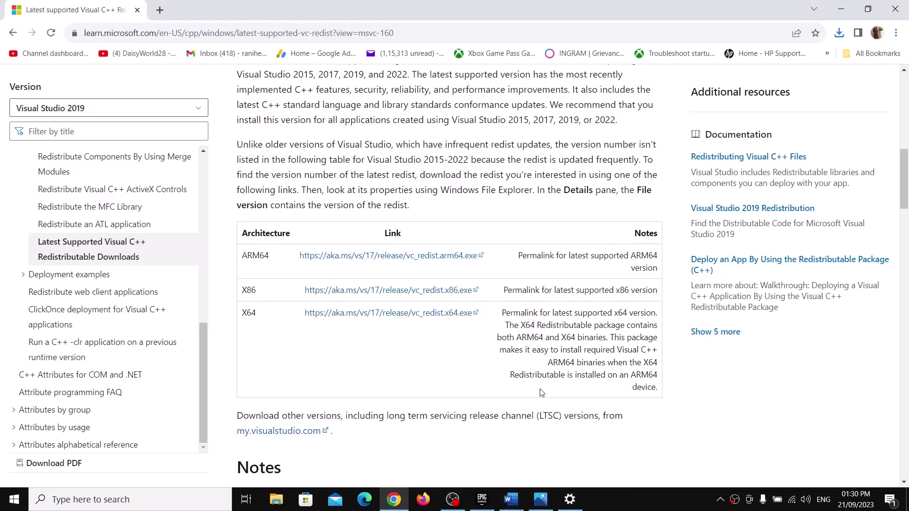
Step: Return to the Word document and highlight Step 13's instructions to disconnect additional joysticks and controllers and unplug extra USB devices
{"action": "left_click", "coordinate": [512, 500]}
{"action": "scroll", "coordinate": [288, 268], "scroll_direction": "down", "scroll_amount": 1}
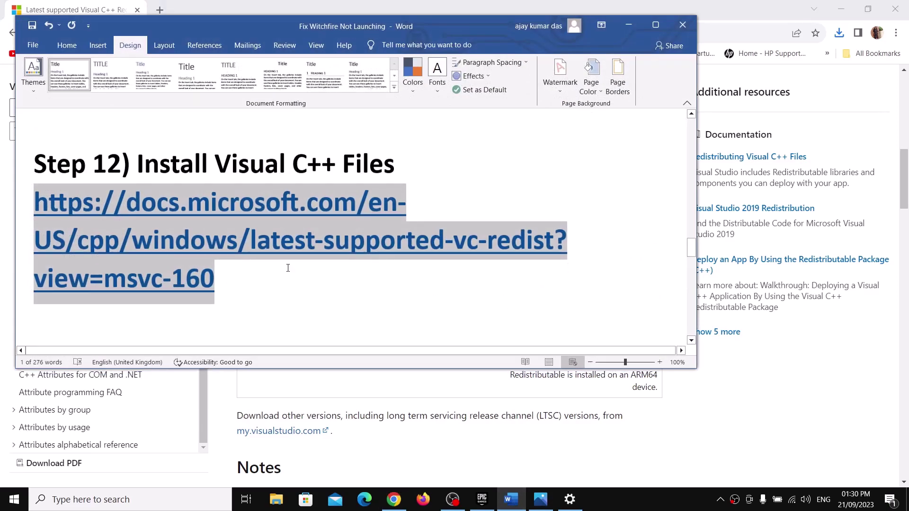
{"action": "scroll", "coordinate": [288, 268], "scroll_direction": "down", "scroll_amount": 5}
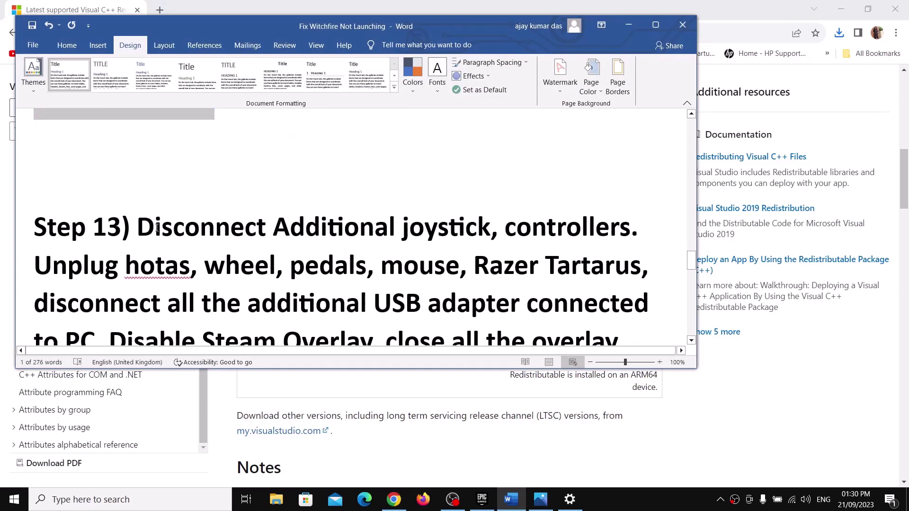
{"action": "left_click_drag", "start_coordinate": [158, 227], "coordinate": [590, 228]}
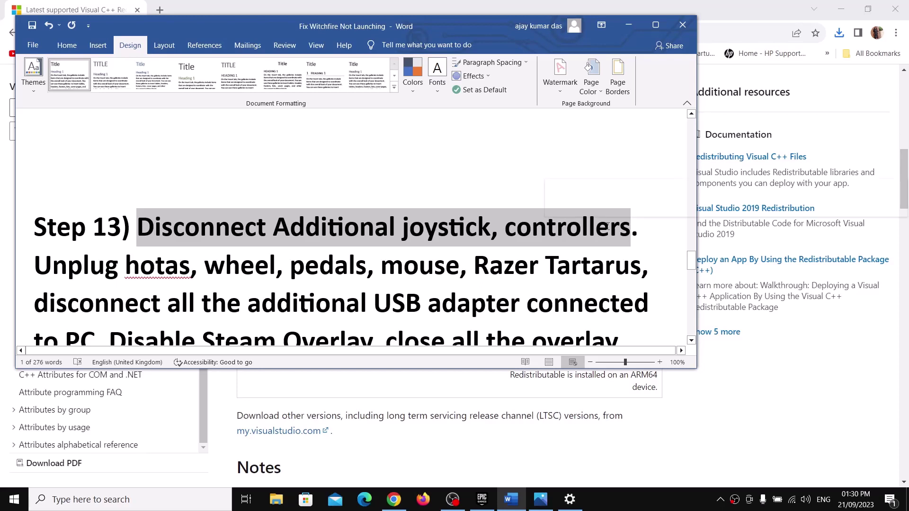
{"action": "scroll", "coordinate": [607, 227], "scroll_direction": "down", "scroll_amount": 1}
{"action": "left_click_drag", "start_coordinate": [35, 236], "coordinate": [560, 288]}
{"action": "scroll", "coordinate": [277, 274], "scroll_direction": "down", "scroll_amount": 3}
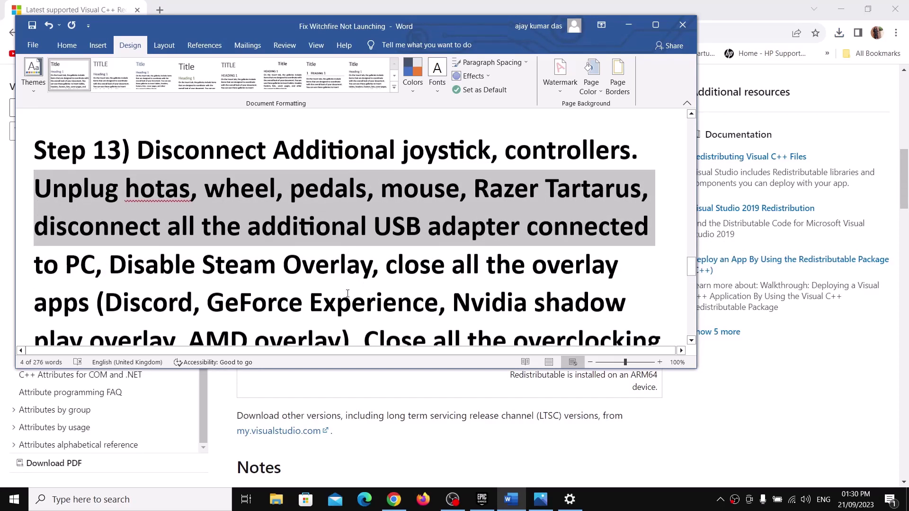
Step: Delete the phrase "Disable Steam Overlay," from the Step 13 paragraph
{"action": "left_click_drag", "start_coordinate": [122, 232], "coordinate": [232, 229]}
{"action": "left_click", "coordinate": [232, 229]}
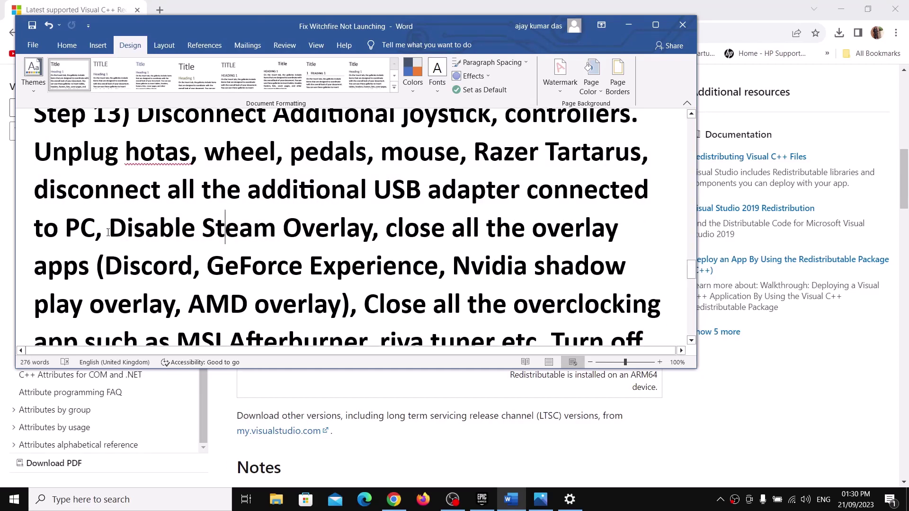
{"action": "left_click_drag", "start_coordinate": [105, 230], "coordinate": [385, 237]}
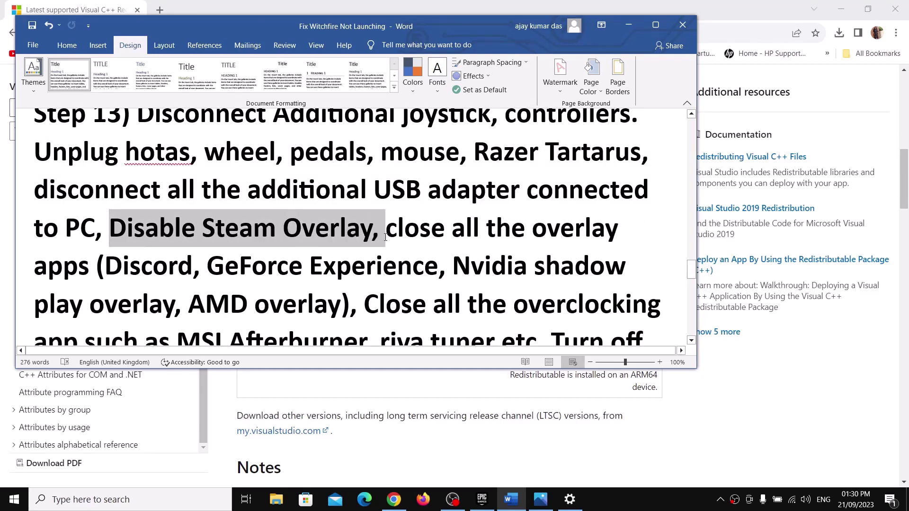
{"action": "key", "text": "Delete"}
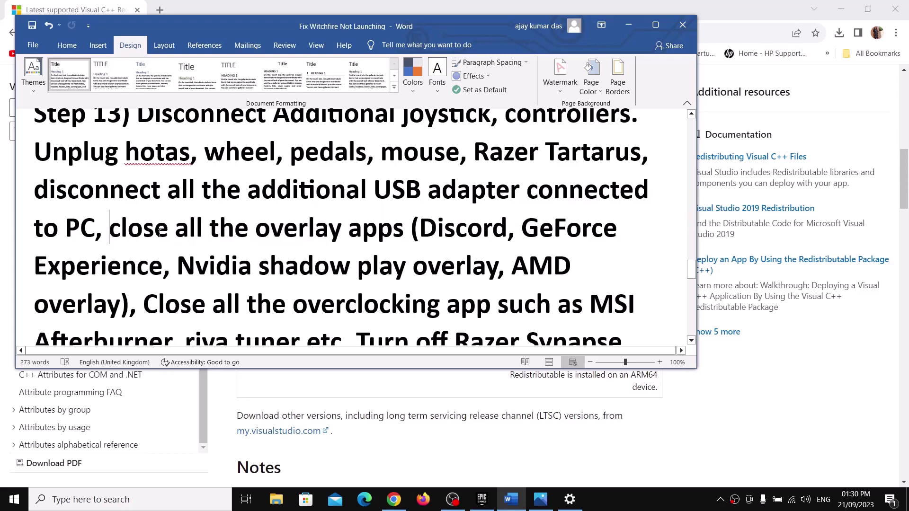
Step: Highlight the Step 13 instruction to close all overlay apps, including Discord, GeForce Experience and Nvidia shadow play overlay
{"action": "left_click_drag", "start_coordinate": [160, 232], "coordinate": [350, 235]}
{"action": "left_click", "coordinate": [382, 232]}
{"action": "left_click_drag", "start_coordinate": [423, 228], "coordinate": [511, 228]}
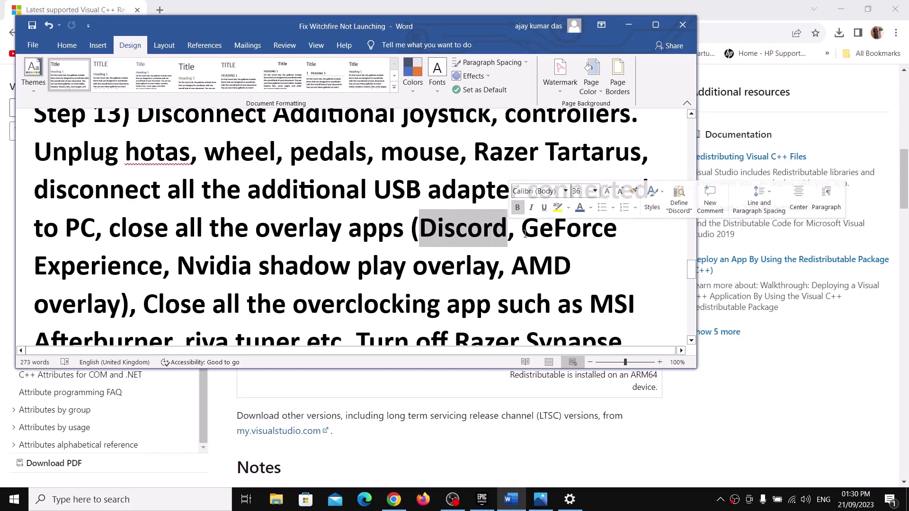
{"action": "left_click_drag", "start_coordinate": [623, 228], "coordinate": [166, 267]}
{"action": "left_click", "coordinate": [271, 272]}
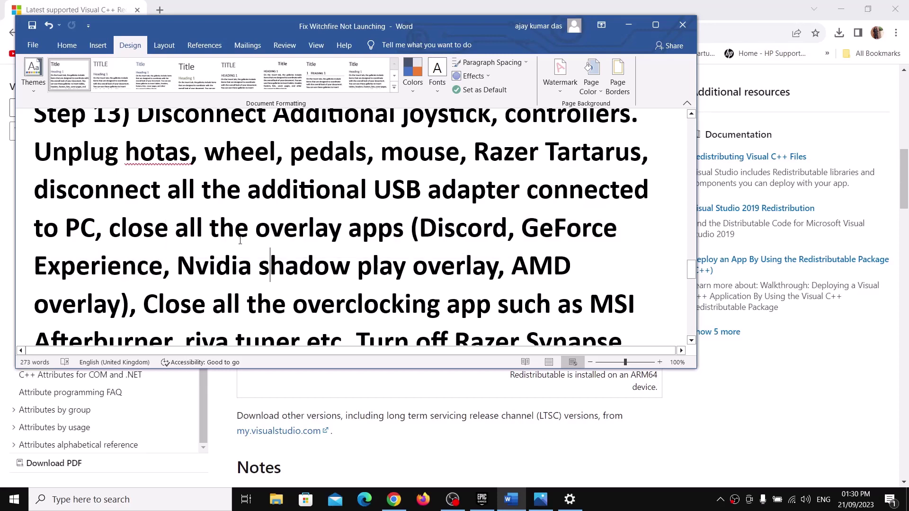
{"action": "left_click_drag", "start_coordinate": [228, 233], "coordinate": [372, 266]}
{"action": "scroll", "coordinate": [158, 259], "scroll_direction": "down", "scroll_amount": 2}
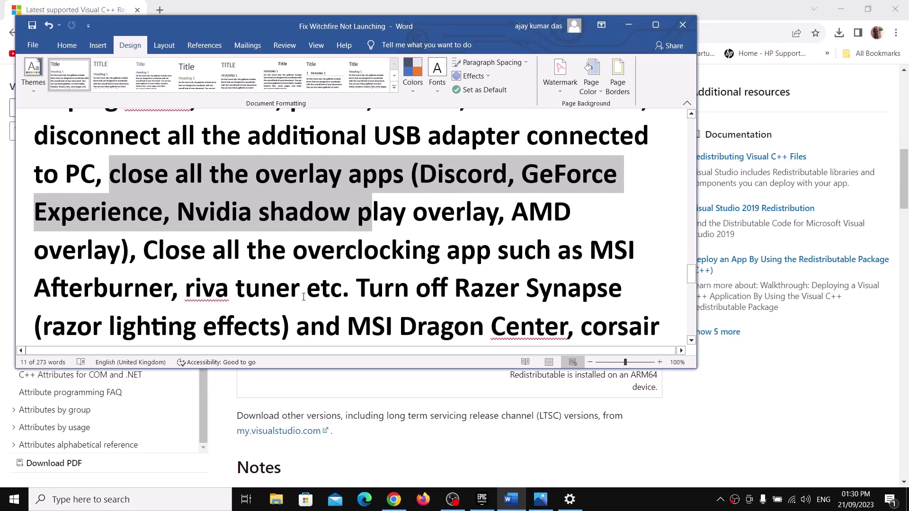
Step: Highlight the Step 13 instruction to close overclocking apps such as MSI Afterburner and riva tuner
{"action": "left_click_drag", "start_coordinate": [157, 260], "coordinate": [343, 259]}
{"action": "left_click_drag", "start_coordinate": [423, 256], "coordinate": [553, 253]}
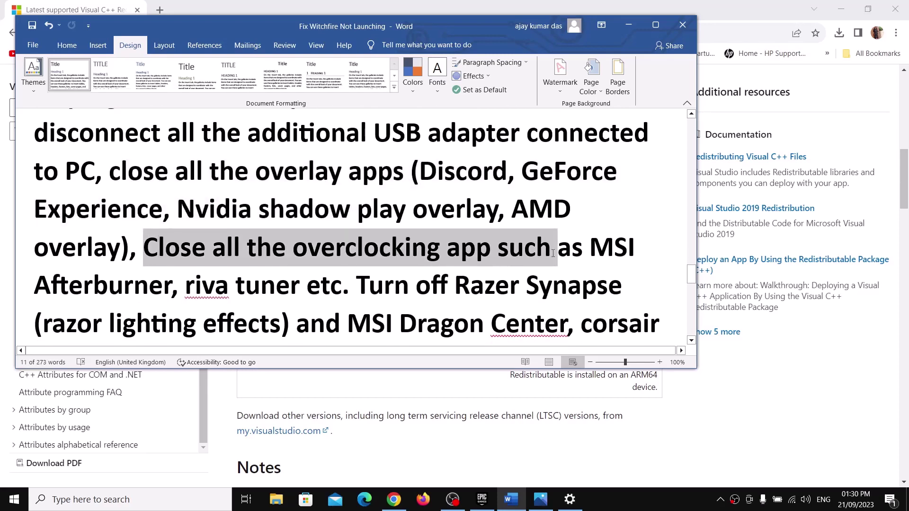
{"action": "scroll", "coordinate": [458, 289], "scroll_direction": "down", "scroll_amount": 1}
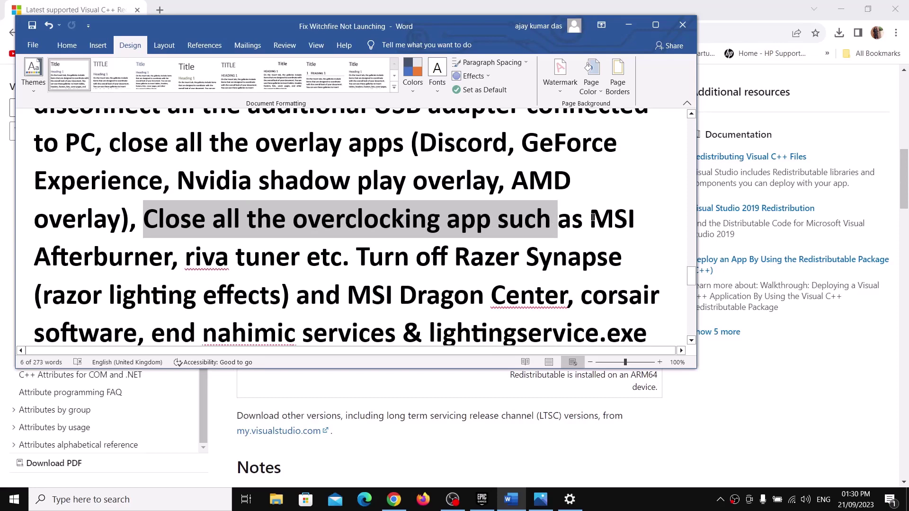
{"action": "left_click_drag", "start_coordinate": [592, 218], "coordinate": [342, 255]}
{"action": "scroll", "coordinate": [362, 178], "scroll_direction": "down", "scroll_amount": 3}
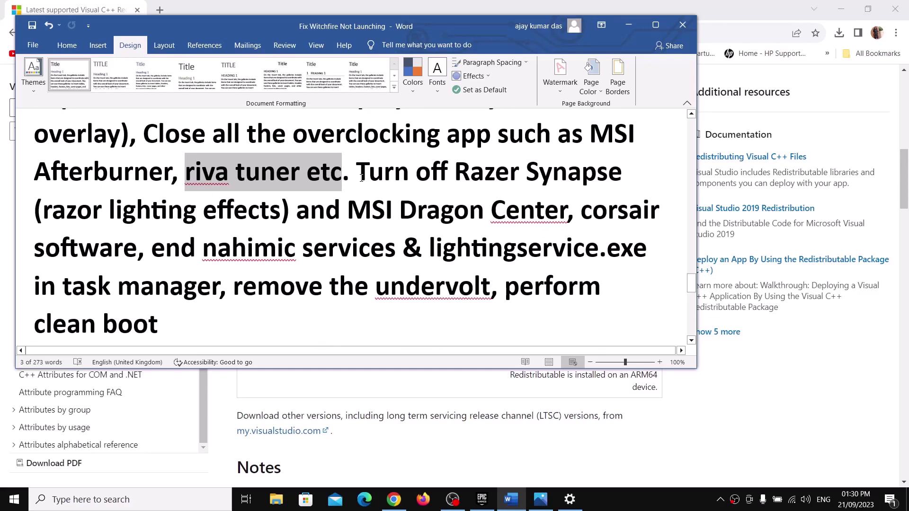
Step: Highlight the rest of Step 13, from turning off Razer Synapse to removing the undervolt and performing a clean boot, glancing at the Epic Games library in between
{"action": "left_click_drag", "start_coordinate": [356, 178], "coordinate": [230, 289]}
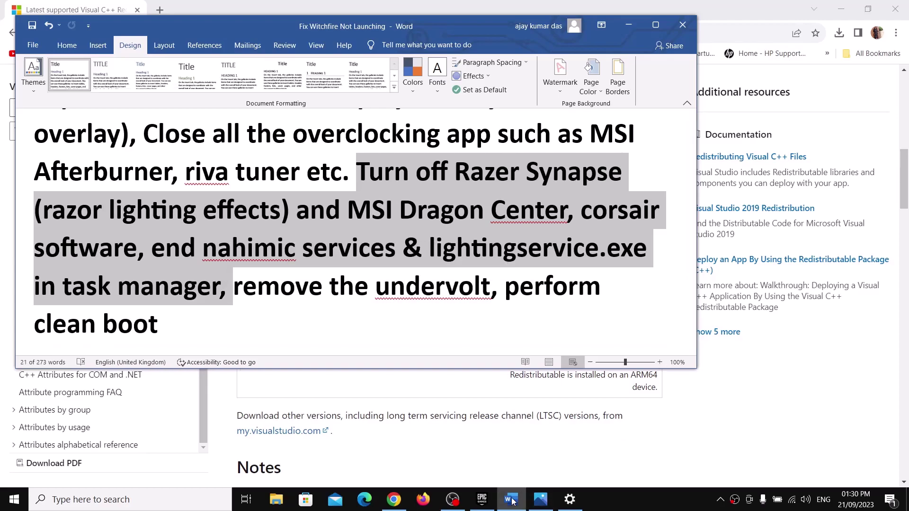
{"action": "left_click", "coordinate": [484, 501]}
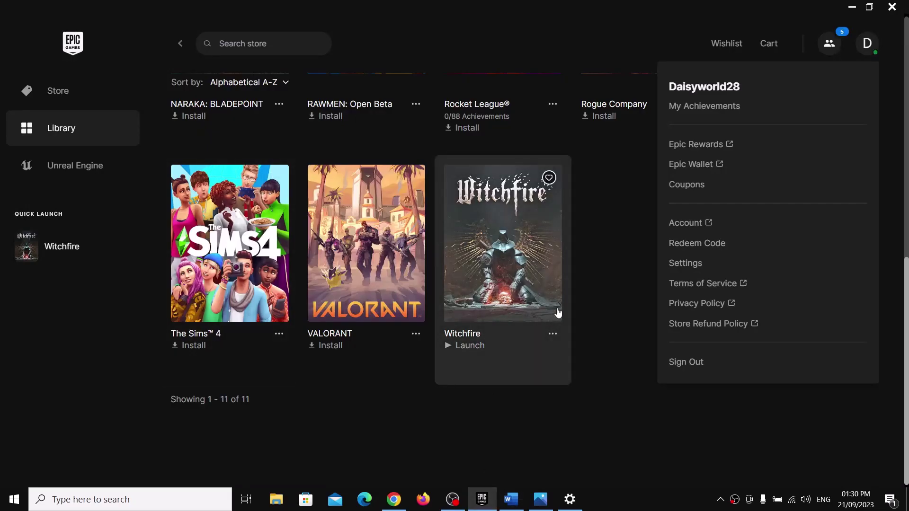
{"action": "left_click", "coordinate": [512, 500]}
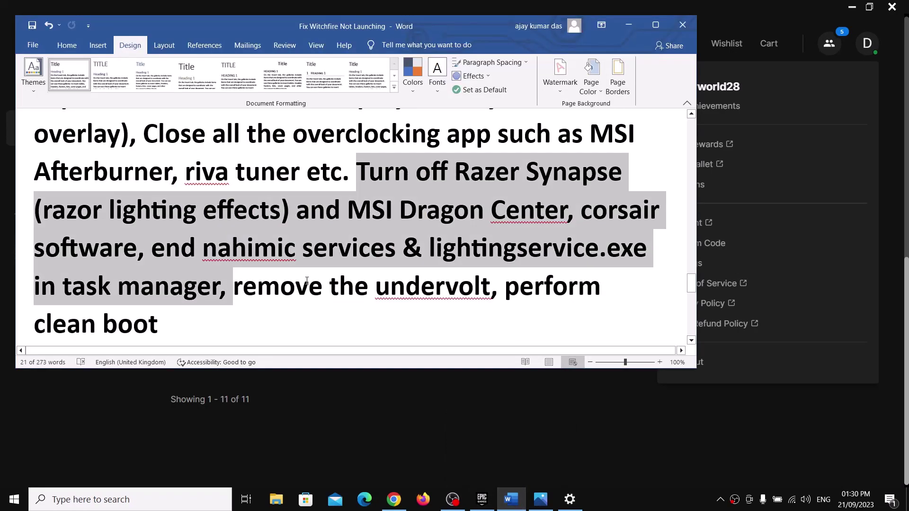
{"action": "left_click", "coordinate": [243, 290]}
{"action": "left_click_drag", "start_coordinate": [235, 290], "coordinate": [428, 281]}
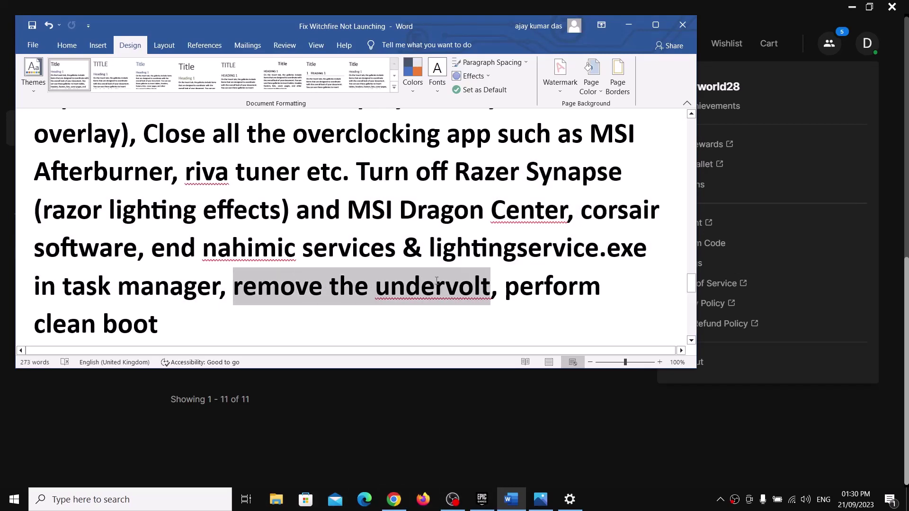
{"action": "left_click", "coordinate": [509, 289]}
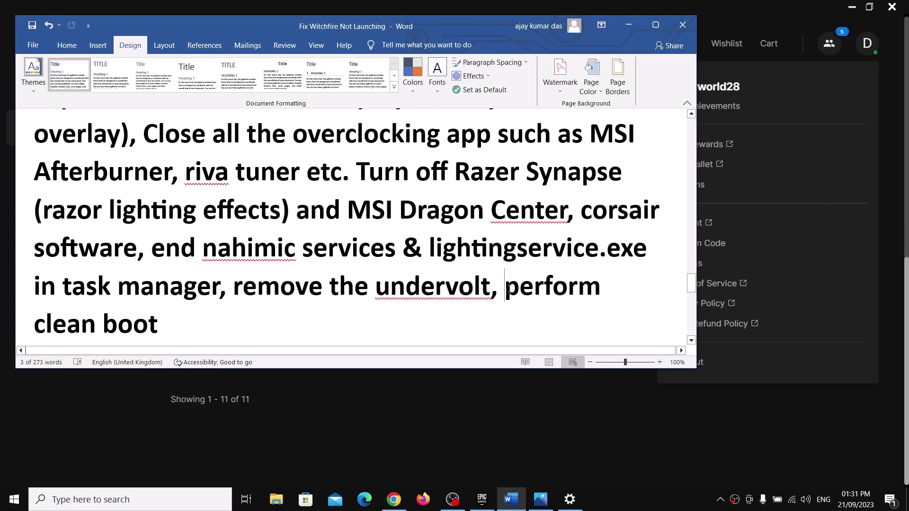
{"action": "left_click_drag", "start_coordinate": [506, 290], "coordinate": [158, 326]}
Step: Search Windows for "system configuration" and open the System Configuration app
{"action": "left_click", "coordinate": [188, 502]}
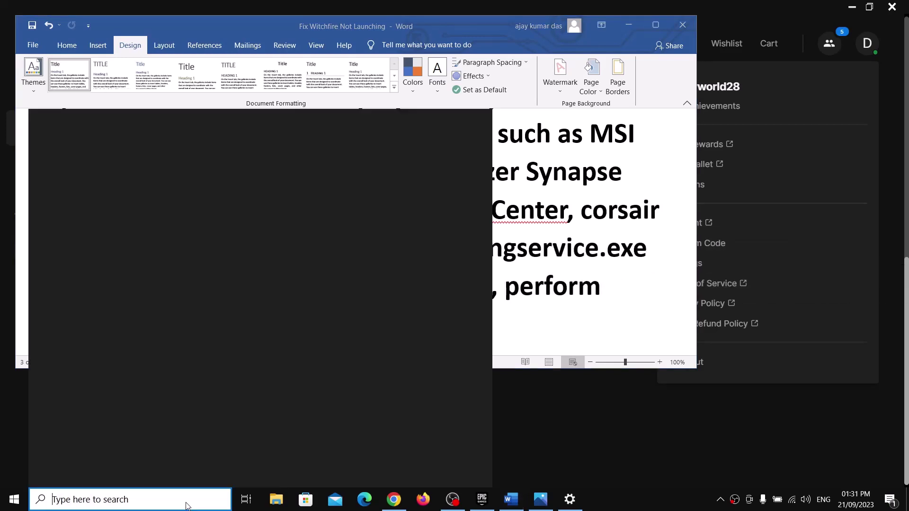
{"action": "type", "text": "ystem"}
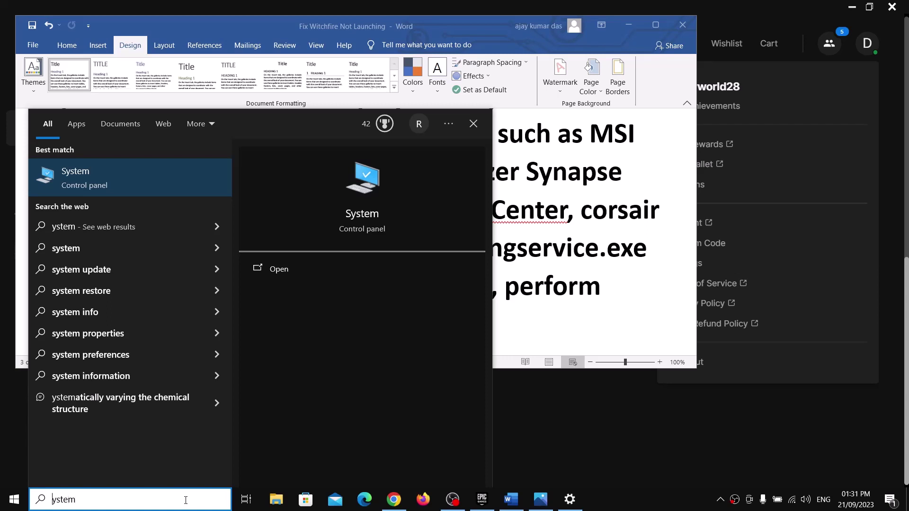
{"action": "type", "text": "s"}
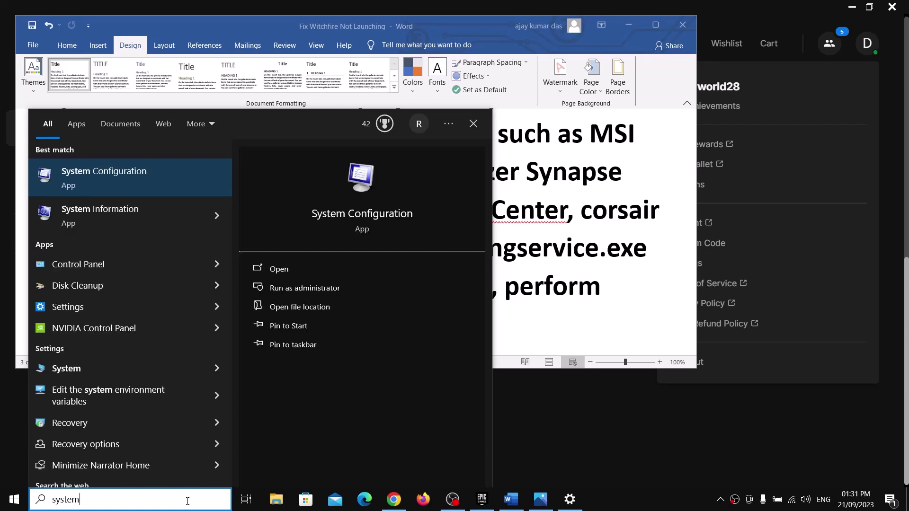
{"action": "type", "text": " configuration"}
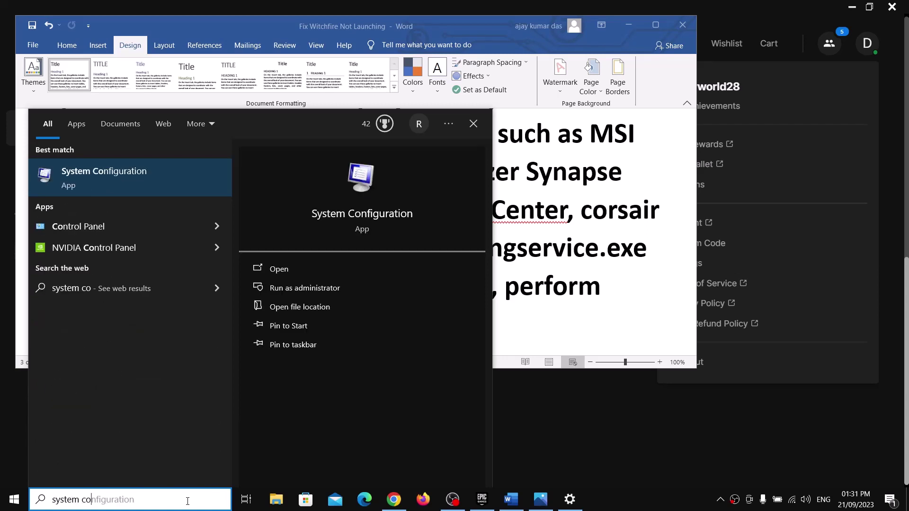
{"action": "left_click", "coordinate": [142, 184]}
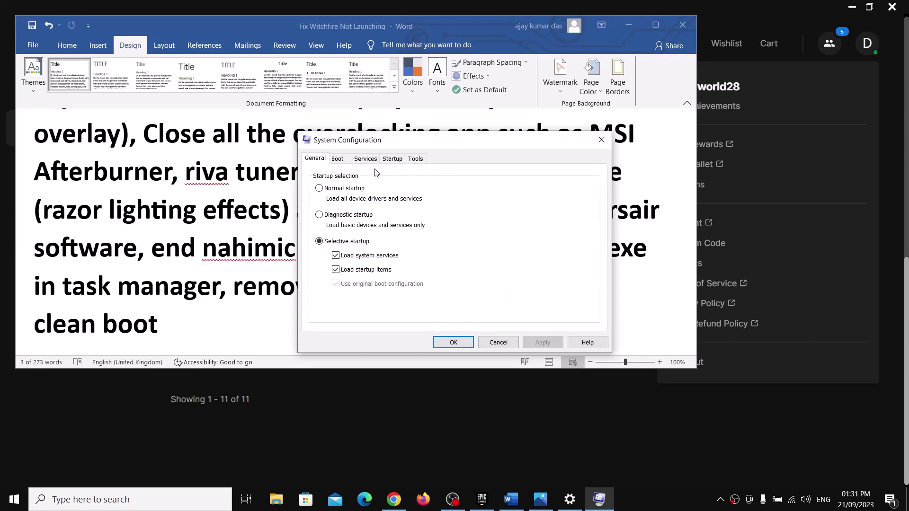
Step: Hide all Microsoft services, disable all remaining services, apply the change, and dismiss the restart prompt without restarting
{"action": "left_click", "coordinate": [366, 159]}
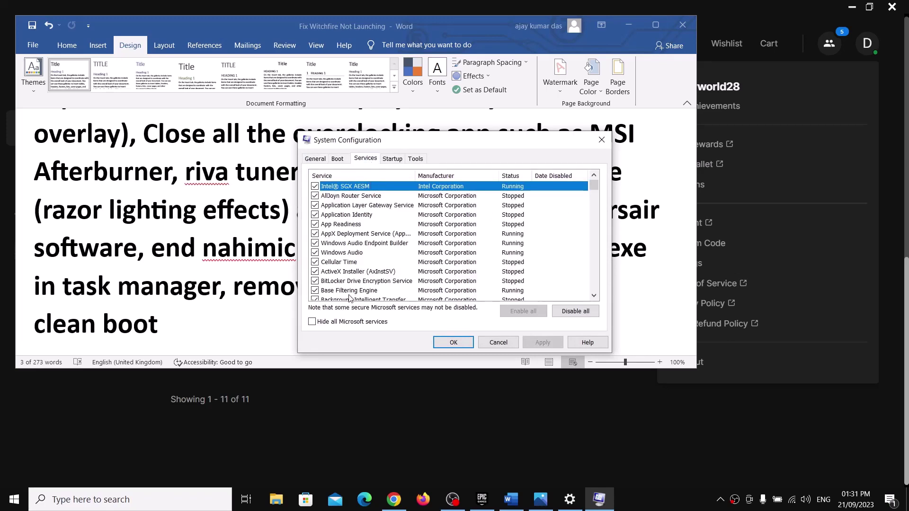
{"action": "left_click", "coordinate": [313, 323]}
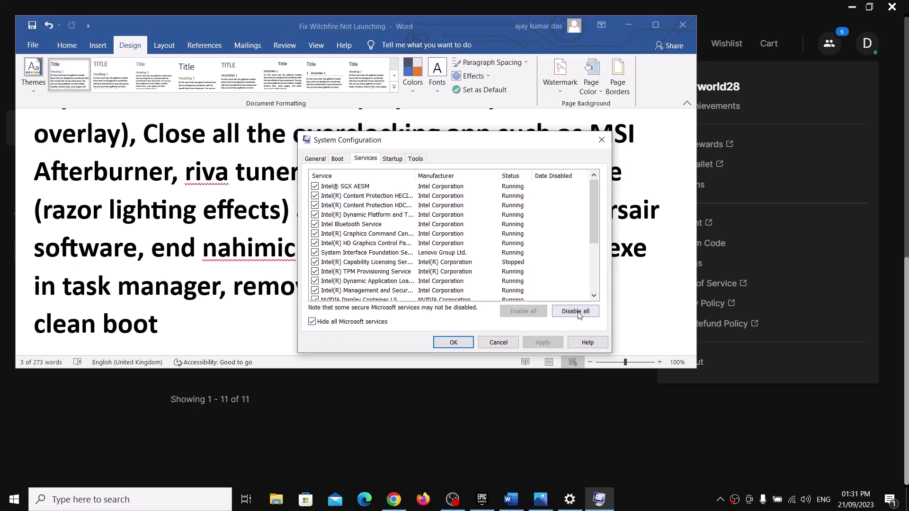
{"action": "left_click", "coordinate": [579, 313]}
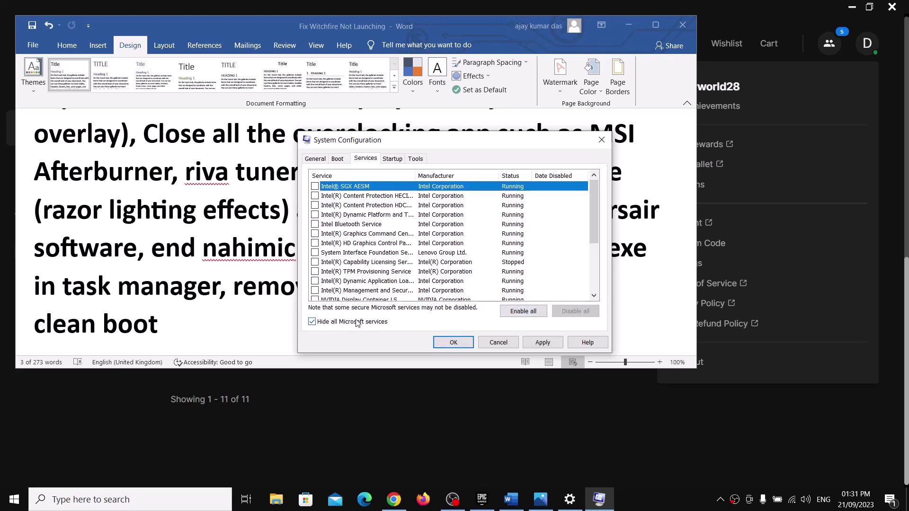
{"action": "left_click", "coordinate": [560, 342]}
{"action": "left_click", "coordinate": [453, 342]}
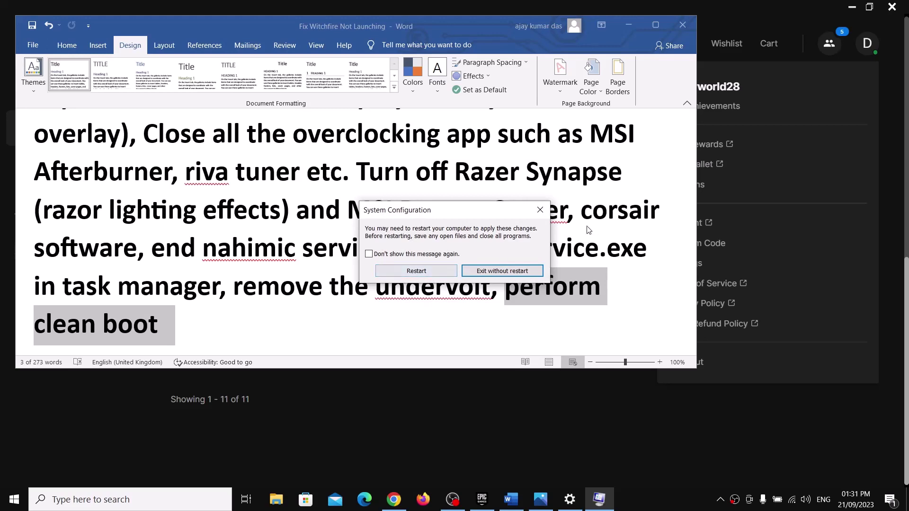
{"action": "left_click", "coordinate": [540, 209]}
Step: Go to Step 14 on increasing the virtual memory in the Word document and highlight "View Advanced system settings"
{"action": "scroll", "coordinate": [217, 301], "scroll_direction": "down", "scroll_amount": 3}
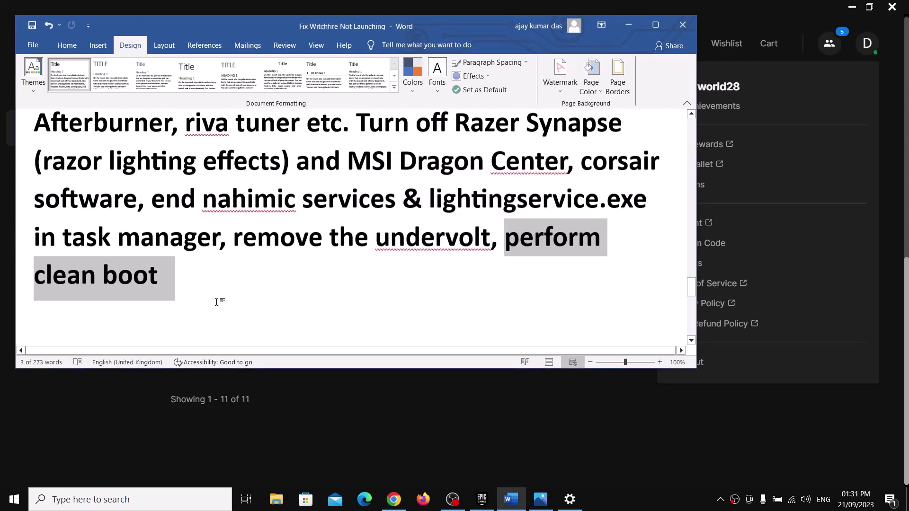
{"action": "scroll", "coordinate": [216, 303], "scroll_direction": "down", "scroll_amount": 5}
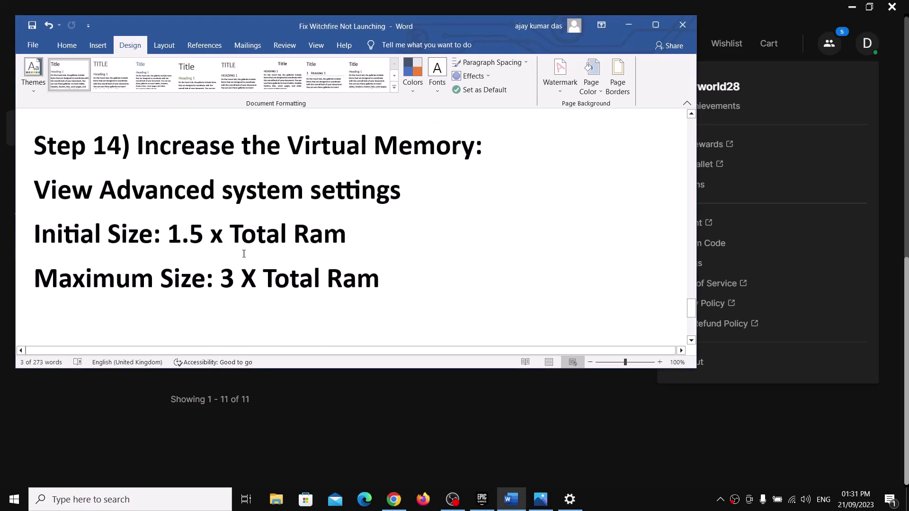
{"action": "left_click_drag", "start_coordinate": [332, 222], "coordinate": [223, 190]}
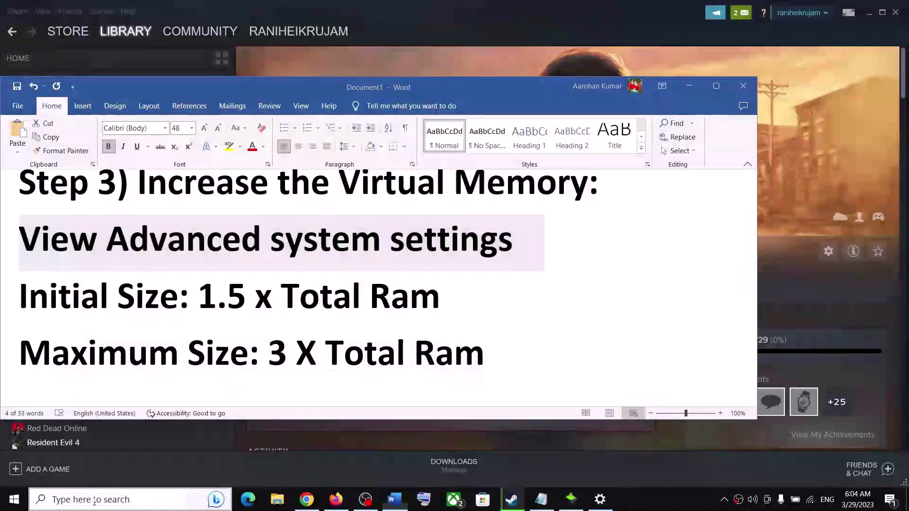
Step: Search Windows for "View Advanced system settings", open it, and bring up the Virtual Memory dialog from the advanced performance options
{"action": "left_click", "coordinate": [90, 499]}
{"action": "type", "text": "View Advanced system settings"}
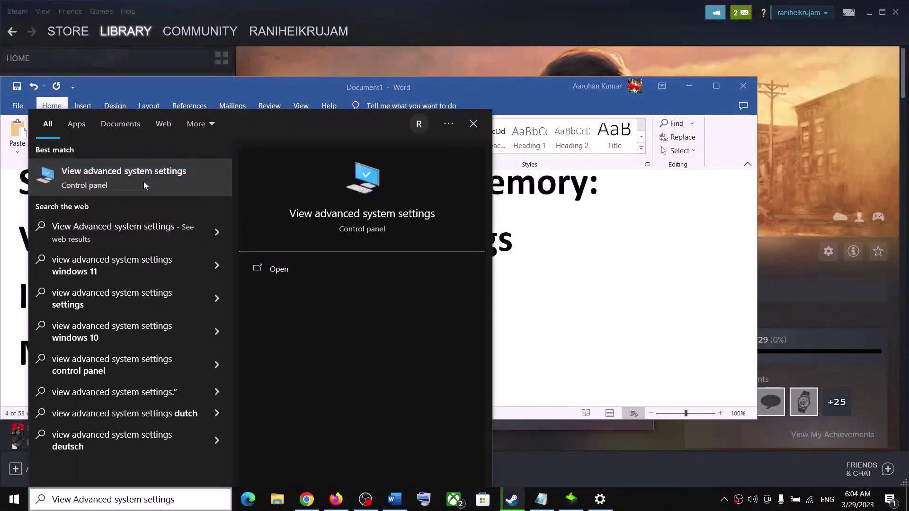
{"action": "left_click", "coordinate": [143, 181]}
{"action": "left_click_drag", "start_coordinate": [227, 93], "coordinate": [483, 97]}
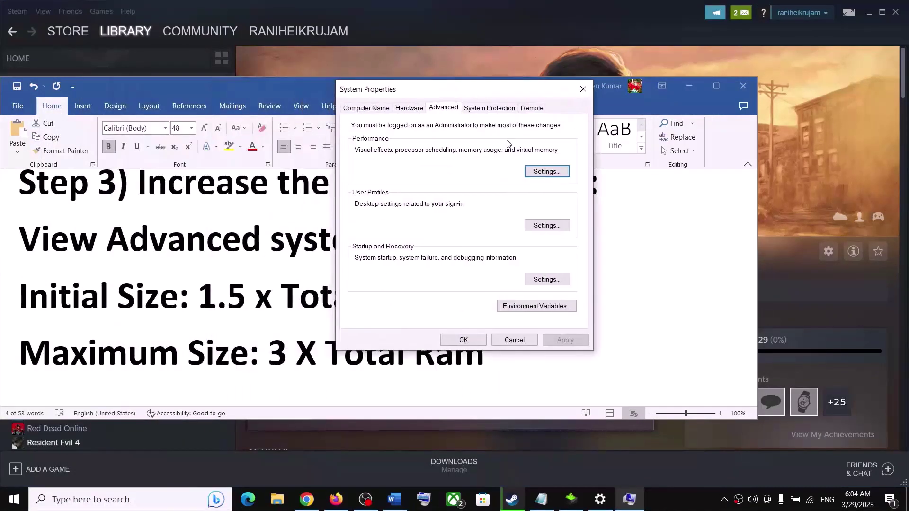
{"action": "left_click", "coordinate": [543, 174]}
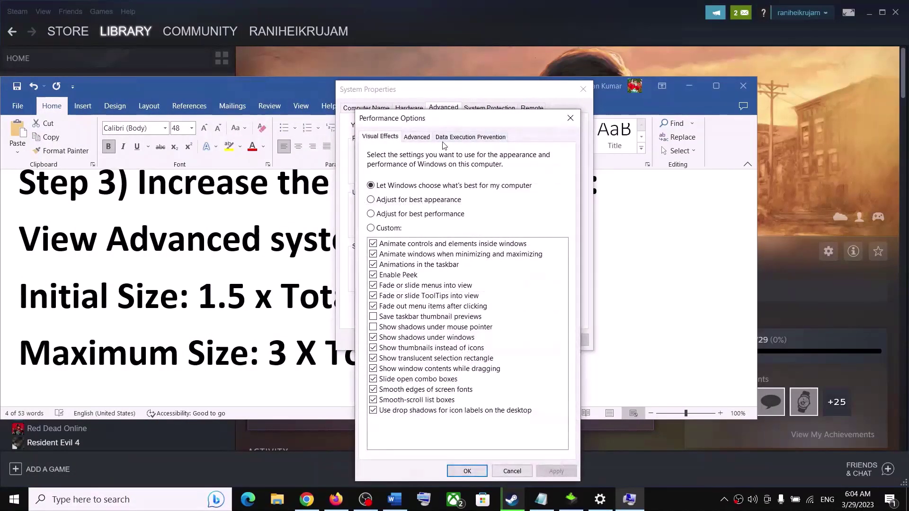
{"action": "left_click", "coordinate": [418, 138]}
{"action": "left_click", "coordinate": [535, 298]}
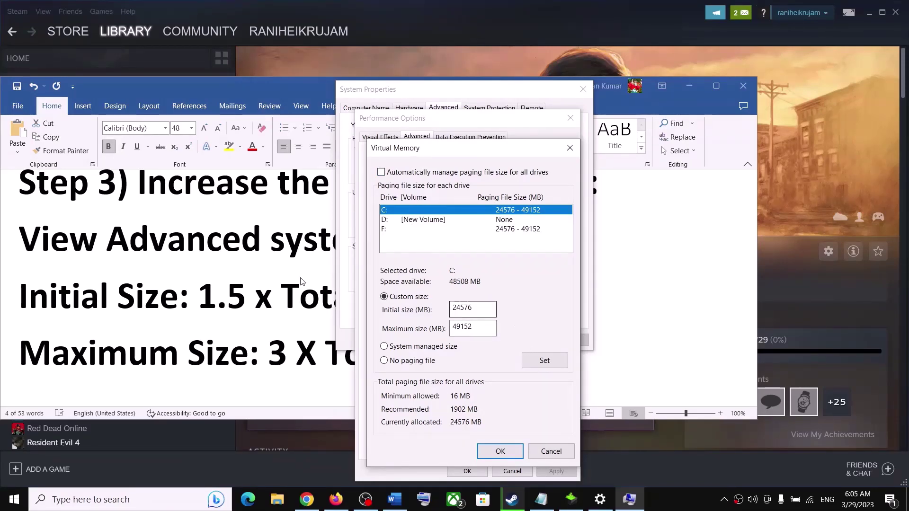
Step: Highlight "Total Ram" in the Initial Size line of the Word document and return to the Virtual Memory dialog
{"action": "left_click", "coordinate": [204, 294]}
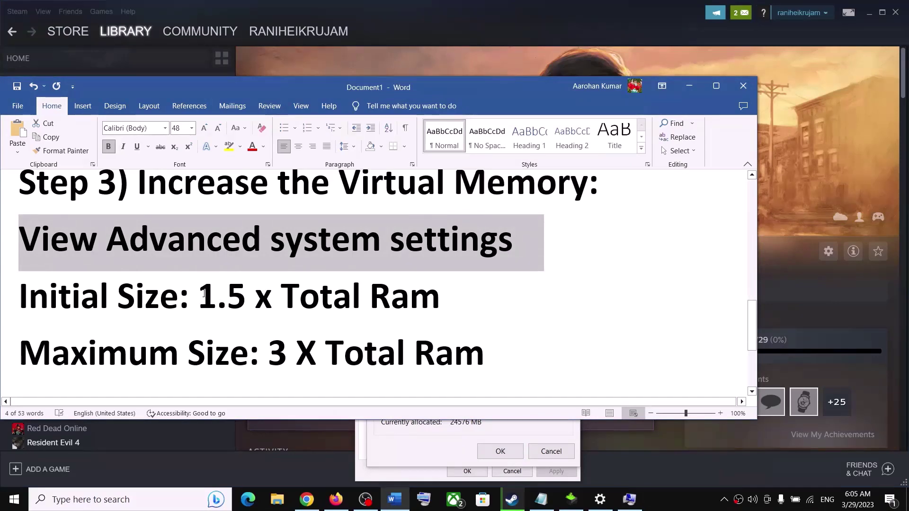
{"action": "left_click_drag", "start_coordinate": [204, 294], "coordinate": [448, 296]}
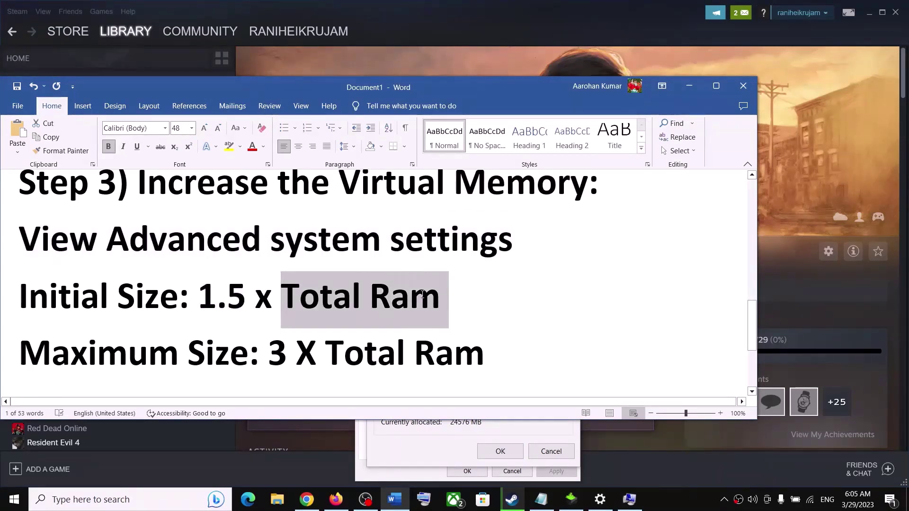
{"action": "left_click", "coordinate": [629, 500]}
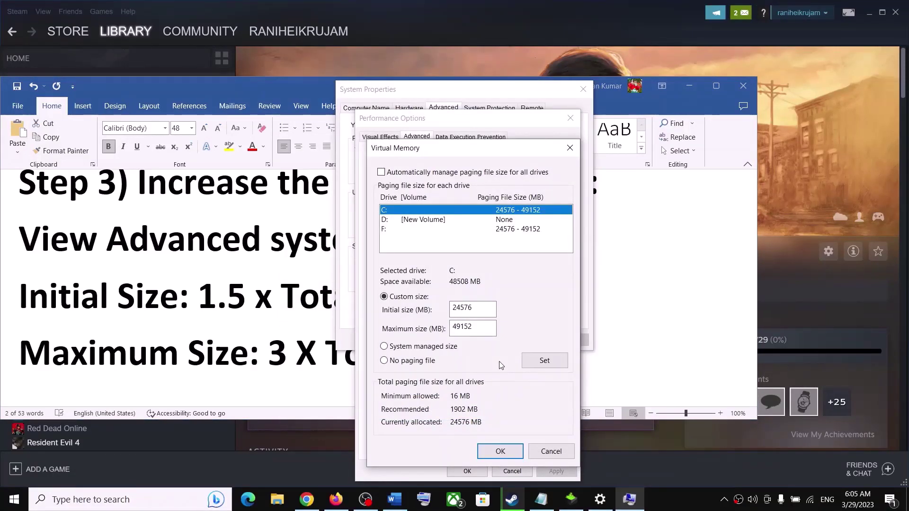
Step: Run calc to open the Calculator and multiply 16 by 1024 to convert the RAM size to megabytes
{"action": "key", "text": "super+r"}
{"action": "type", "text": "calc"}
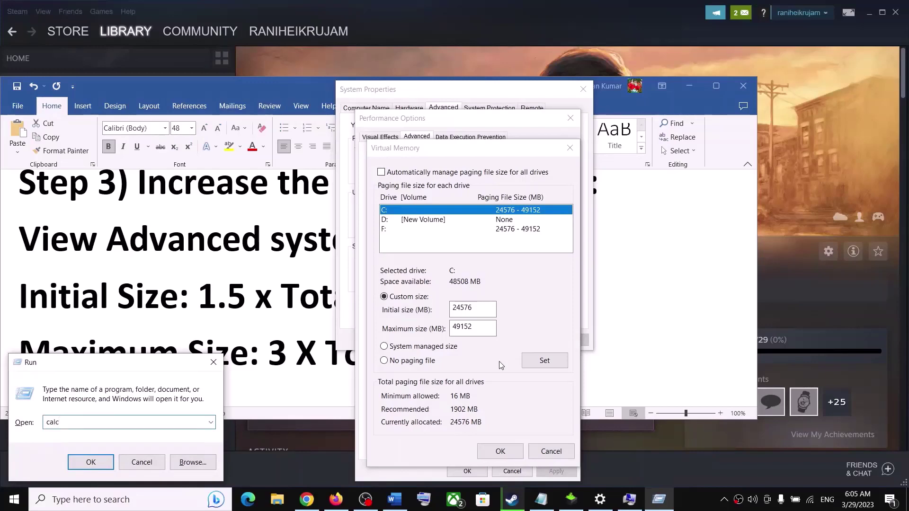
{"action": "key", "text": "Return"}
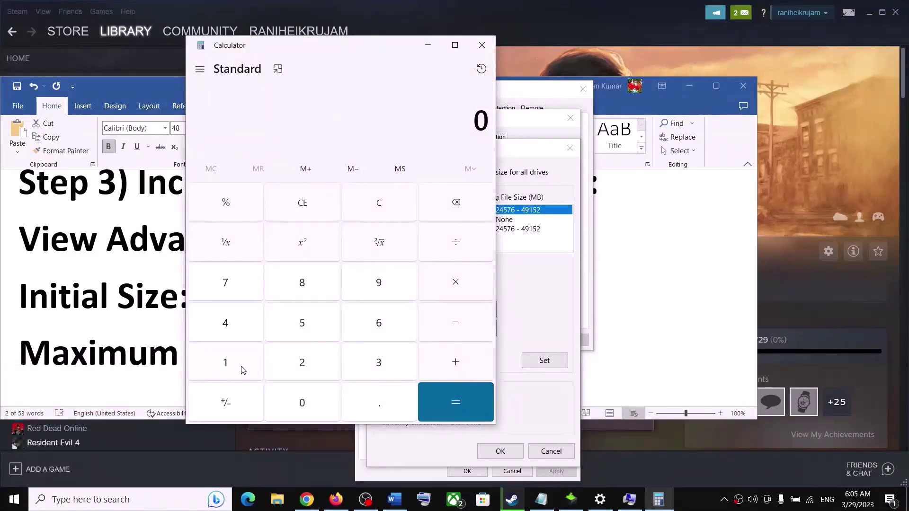
{"action": "left_click", "coordinate": [242, 370]}
{"action": "left_click", "coordinate": [377, 329]}
{"action": "left_click", "coordinate": [240, 367]}
{"action": "left_click", "coordinate": [286, 401]}
{"action": "left_click", "coordinate": [318, 369]}
{"action": "left_click", "coordinate": [240, 335]}
{"action": "left_click", "coordinate": [430, 405]}
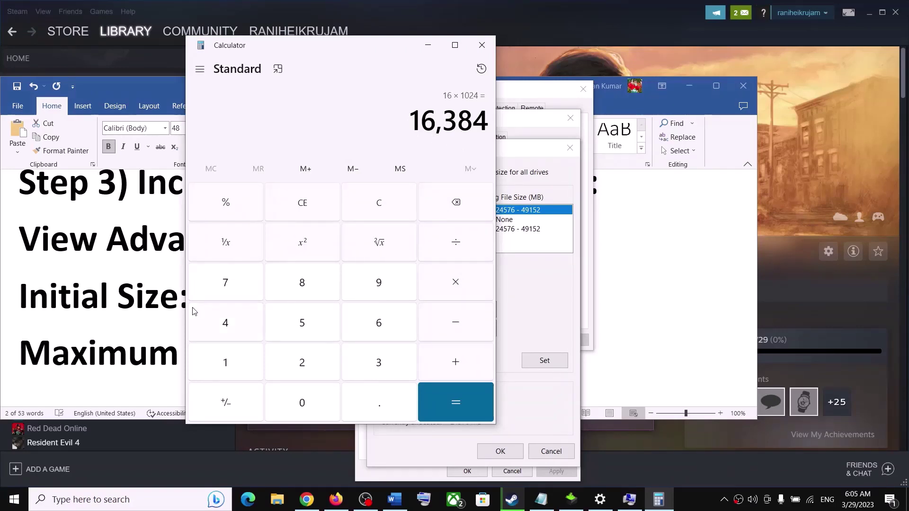
Step: Check the initial size formula in Word and the Virtual Memory dialog, and multiply the RAM result by 1.5 in Calculator
{"action": "left_click", "coordinate": [152, 308]}
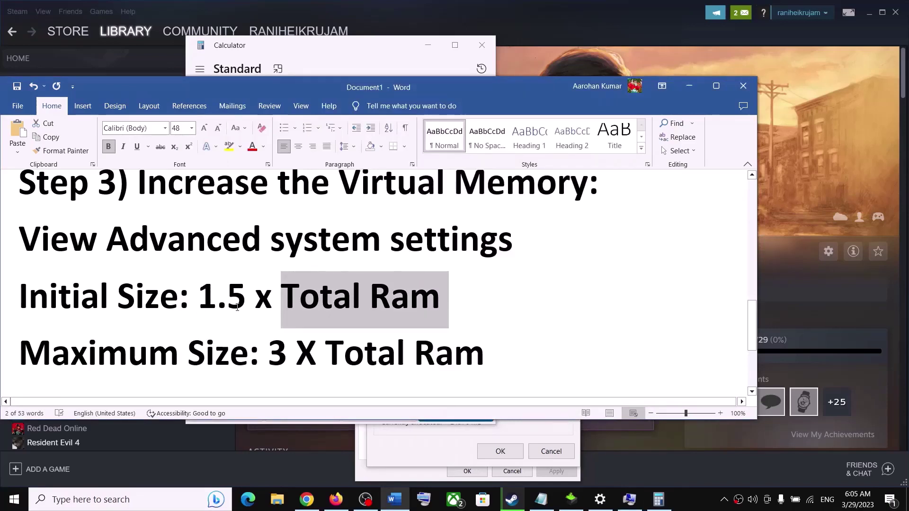
{"action": "left_click", "coordinate": [435, 439]}
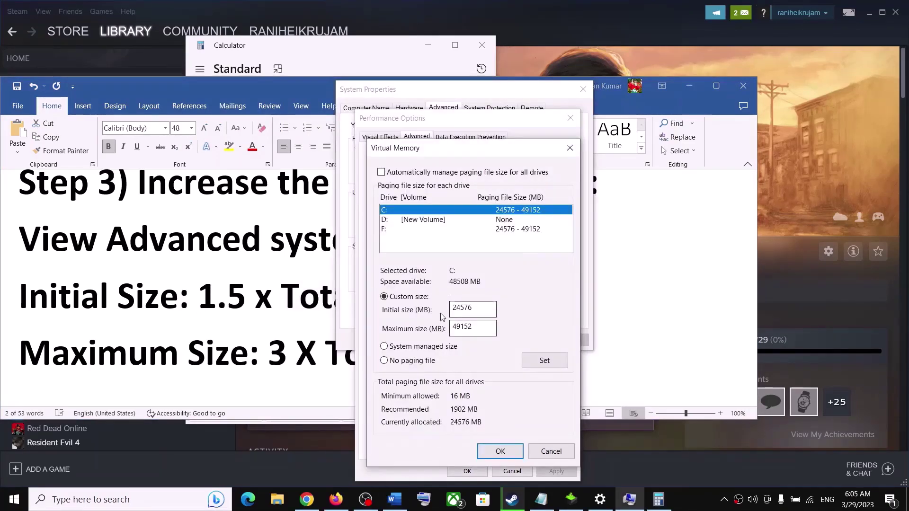
{"action": "left_click", "coordinate": [659, 500]}
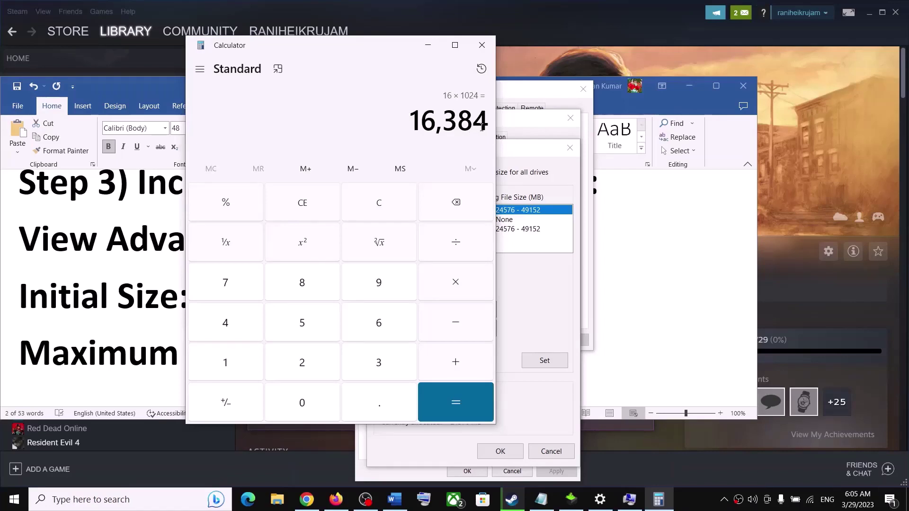
{"action": "left_click", "coordinate": [456, 284]}
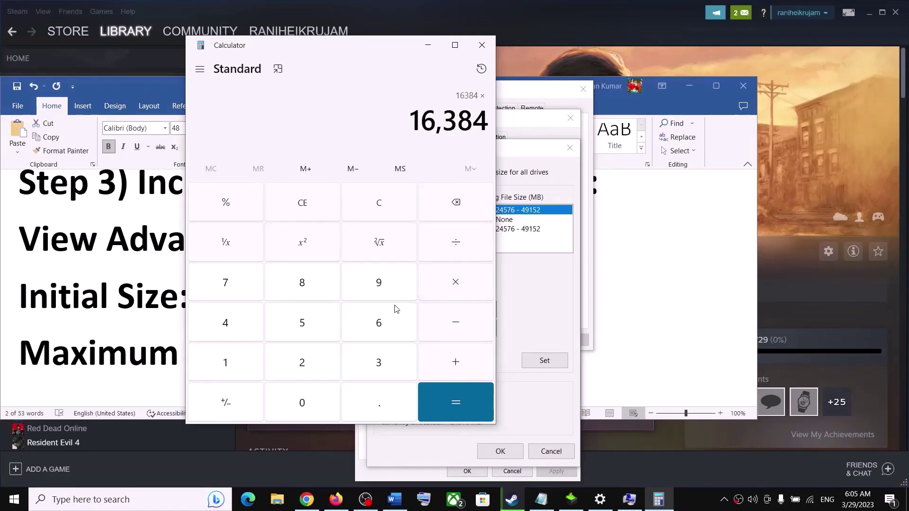
{"action": "left_click", "coordinate": [249, 367]}
{"action": "left_click", "coordinate": [377, 399]}
{"action": "left_click", "coordinate": [305, 327]}
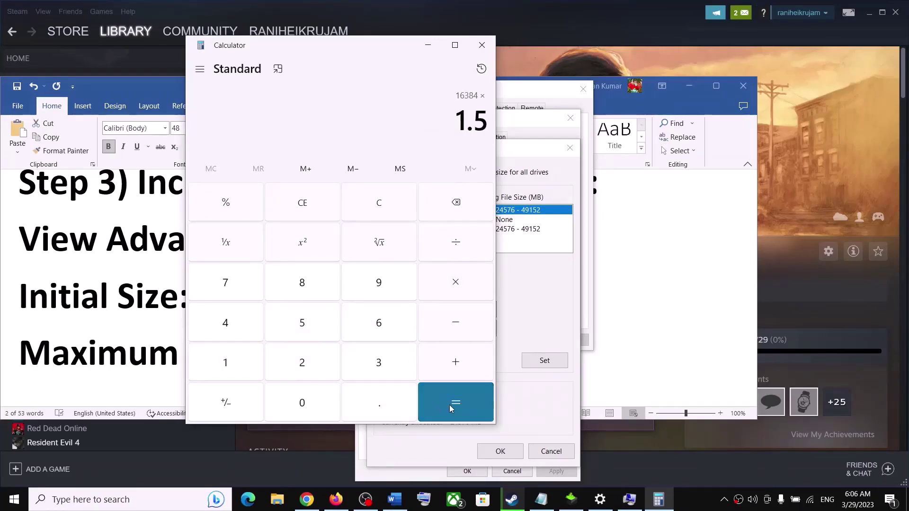
{"action": "left_click", "coordinate": [449, 405]}
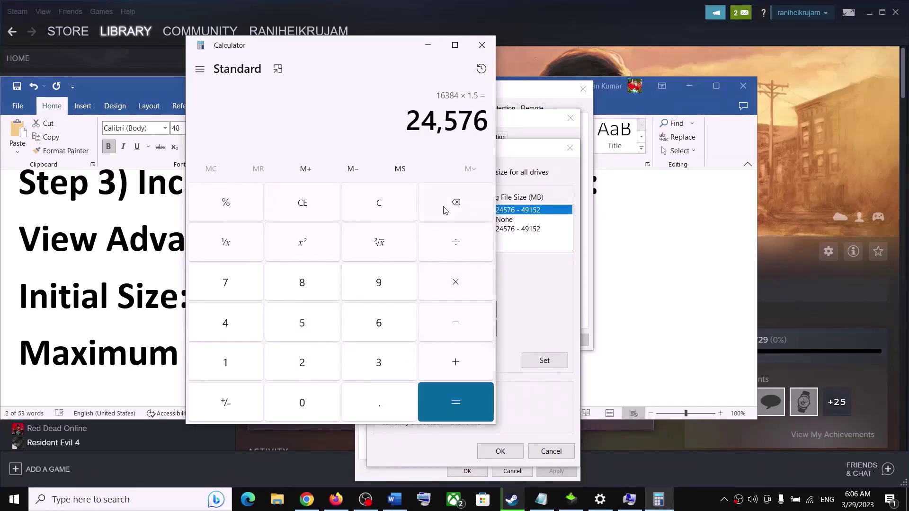
Step: Check the initial size field in the Virtual Memory dialog and highlight "3 X Total Ram" in the Word document
{"action": "left_click", "coordinate": [531, 305]}
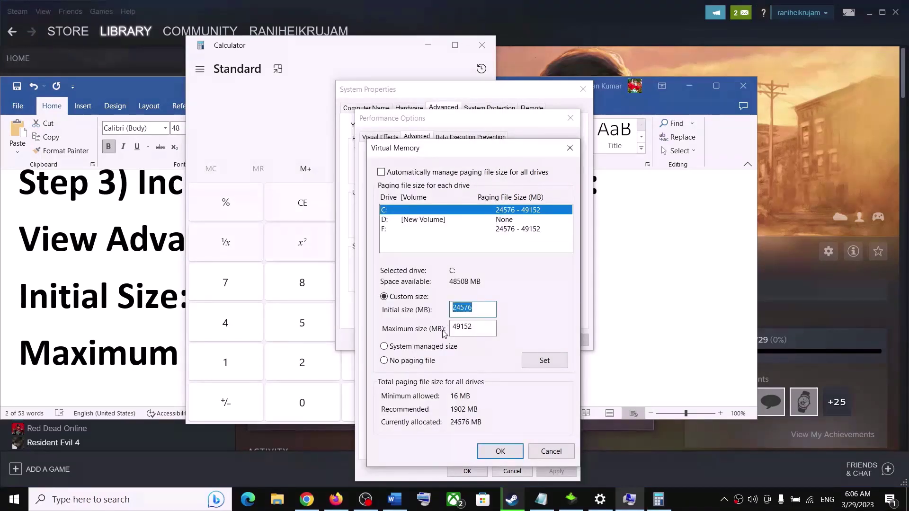
{"action": "left_click", "coordinate": [394, 499]}
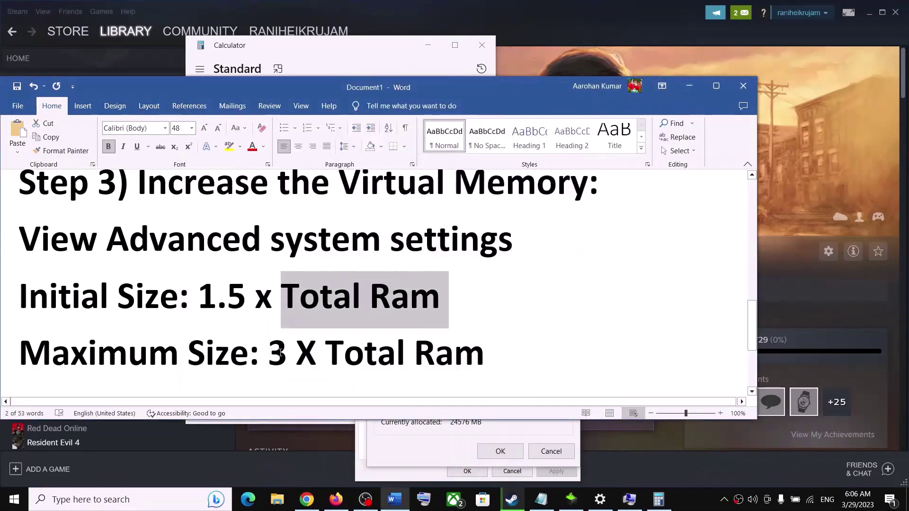
{"action": "left_click_drag", "start_coordinate": [280, 353], "coordinate": [483, 360]}
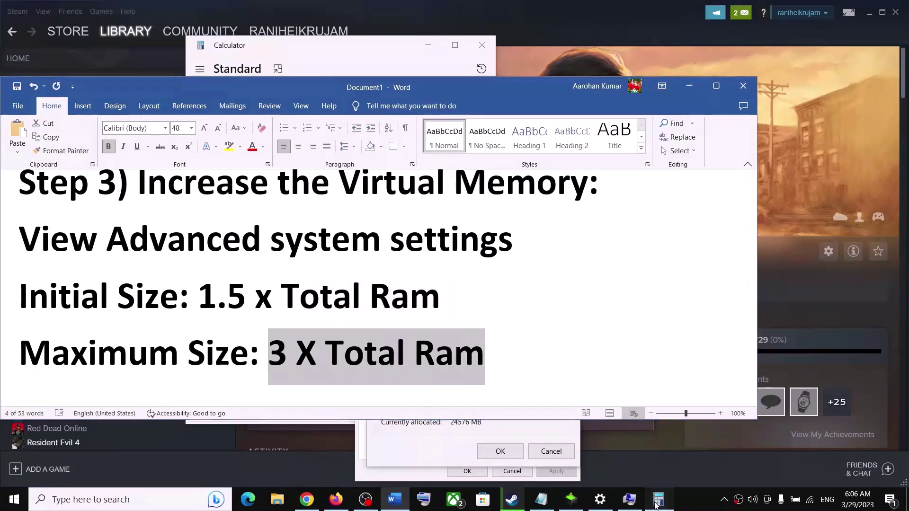
Step: Clear the Calculator and multiply 16384 by 3 to work out the maximum paging file size
{"action": "left_click", "coordinate": [657, 501]}
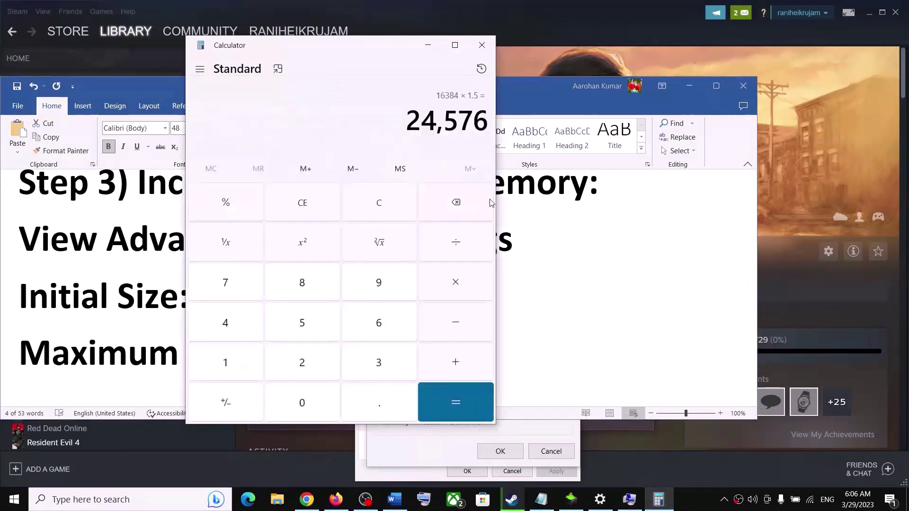
{"action": "left_click", "coordinate": [385, 210]}
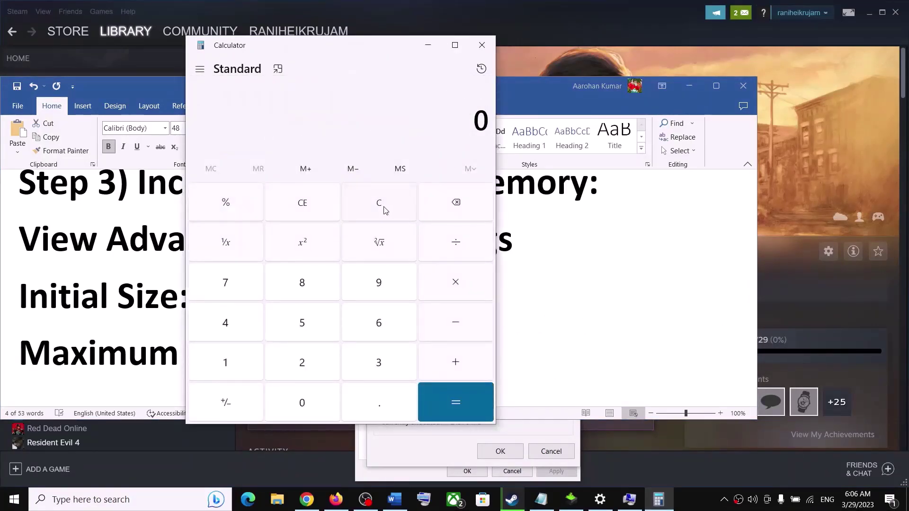
{"action": "left_click", "coordinate": [239, 369]}
{"action": "left_click", "coordinate": [391, 328]}
{"action": "left_click", "coordinate": [391, 367]}
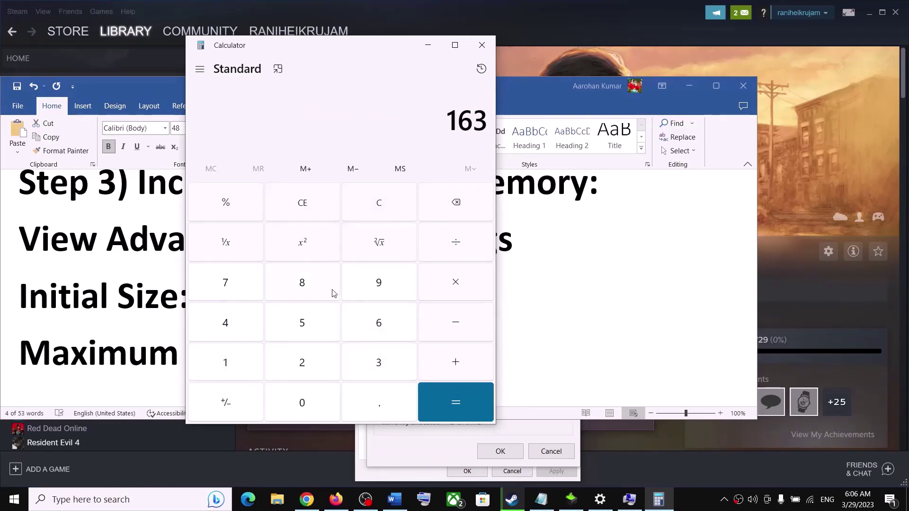
{"action": "left_click", "coordinate": [319, 291]}
{"action": "left_click", "coordinate": [243, 331]}
{"action": "left_click", "coordinate": [455, 287]}
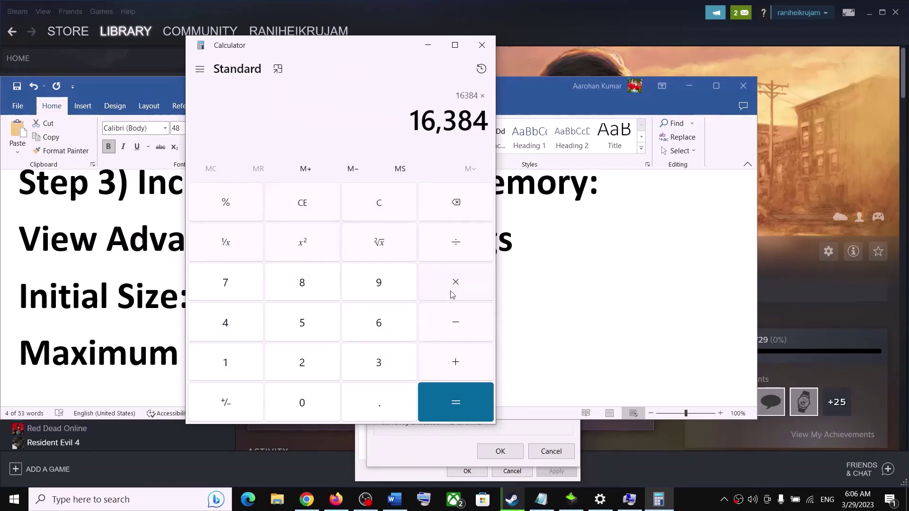
{"action": "left_click", "coordinate": [357, 372]}
{"action": "left_click", "coordinate": [430, 408]}
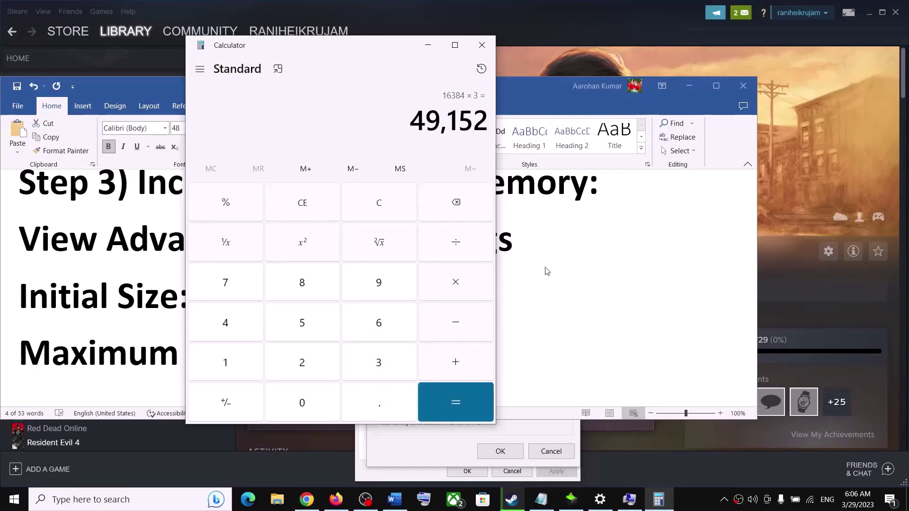
Step: Set drive C:'s custom paging file to 24576 MB initial and 49152 MB maximum, accept the prompt, and confirm all the system dialogs
{"action": "left_click", "coordinate": [508, 428]}
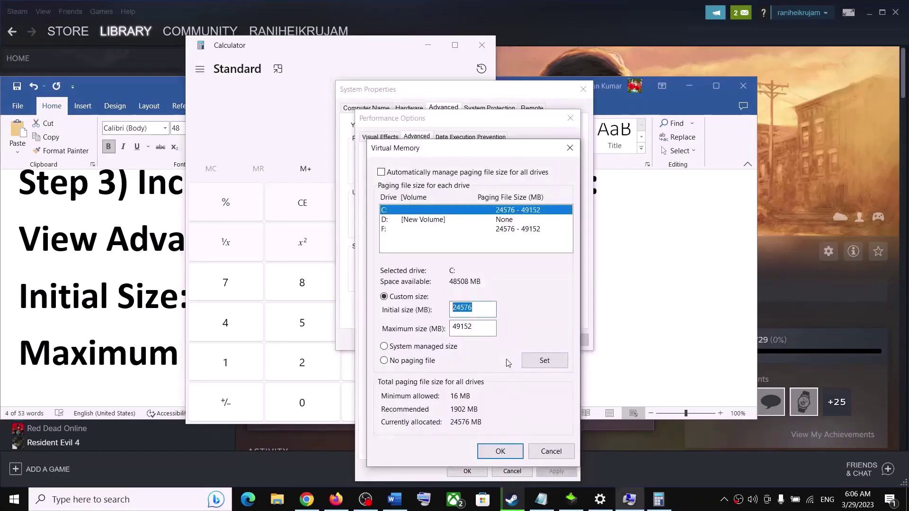
{"action": "key", "text": "Tab"}
{"action": "left_click", "coordinate": [543, 366]}
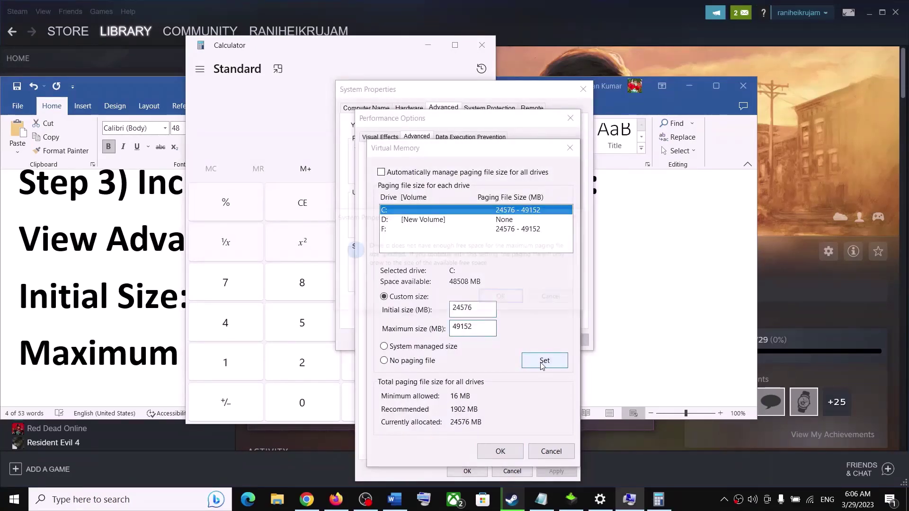
{"action": "left_click", "coordinate": [514, 299]}
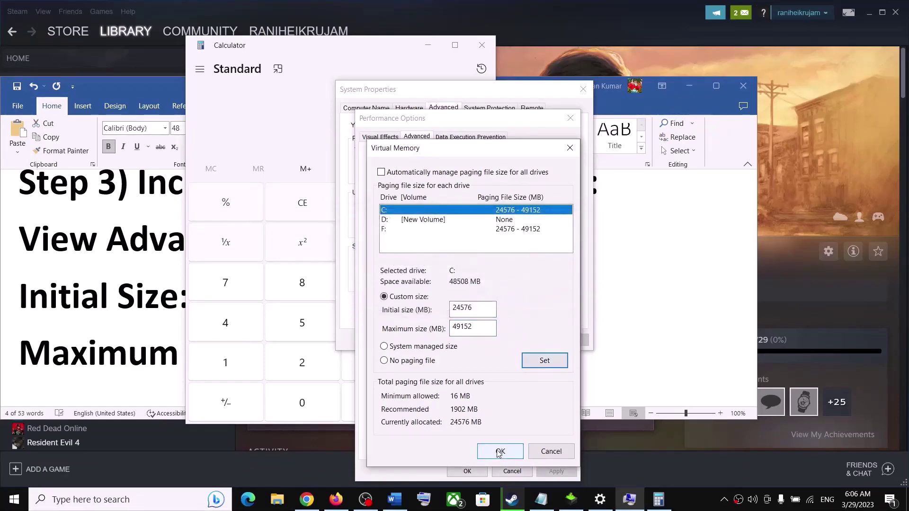
{"action": "left_click", "coordinate": [501, 454]}
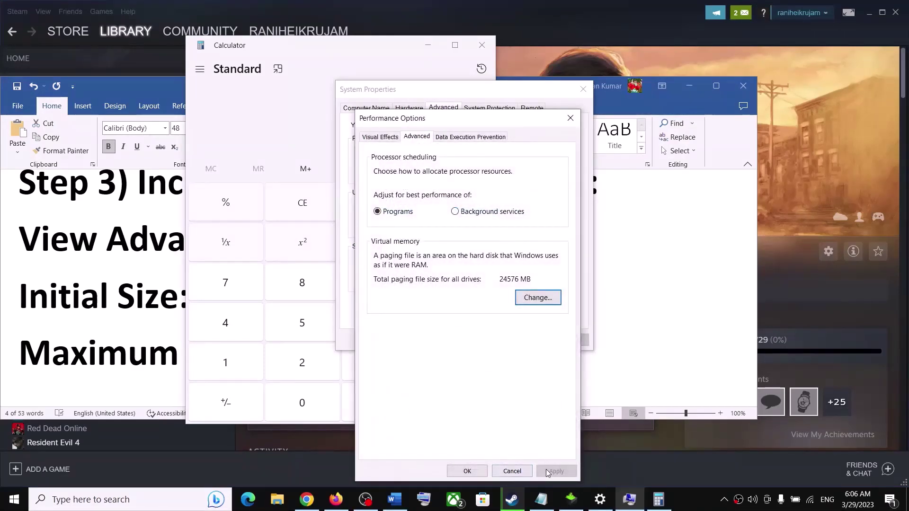
{"action": "left_click", "coordinate": [467, 471]}
{"action": "left_click", "coordinate": [463, 340]}
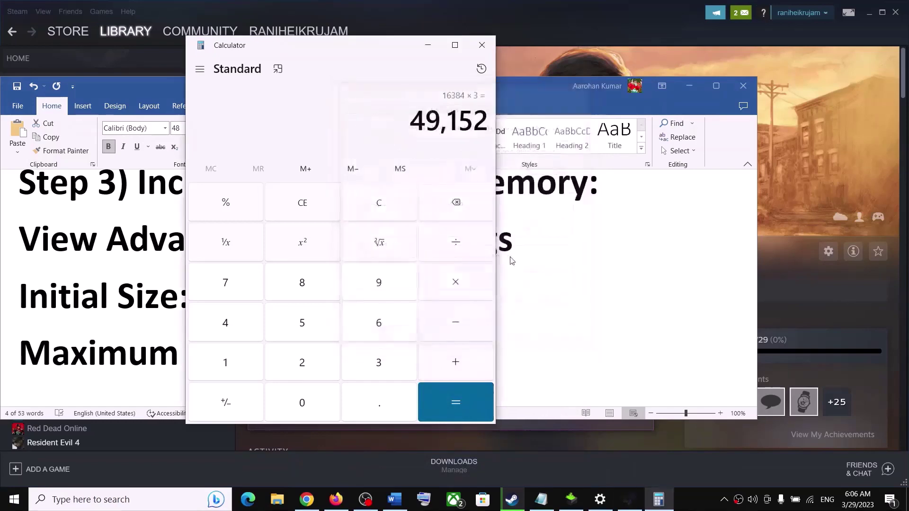
Step: Close the Calculator, show the Windows power options with Restart, and dismiss them without restarting
{"action": "left_click", "coordinate": [482, 44]}
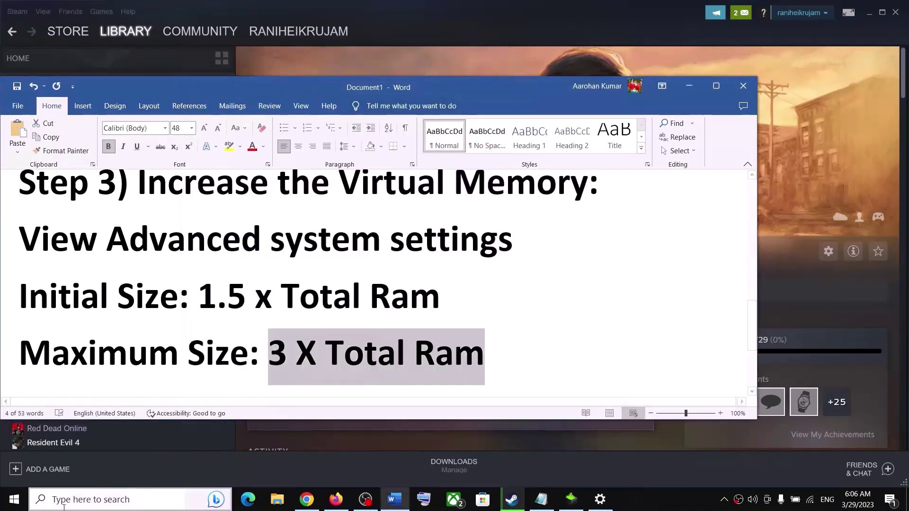
{"action": "left_click", "coordinate": [14, 499]}
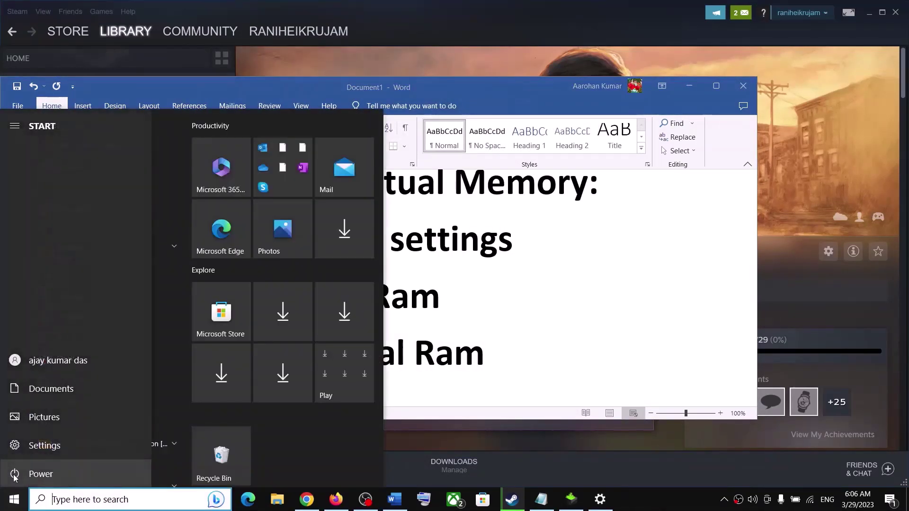
{"action": "left_click", "coordinate": [19, 474]}
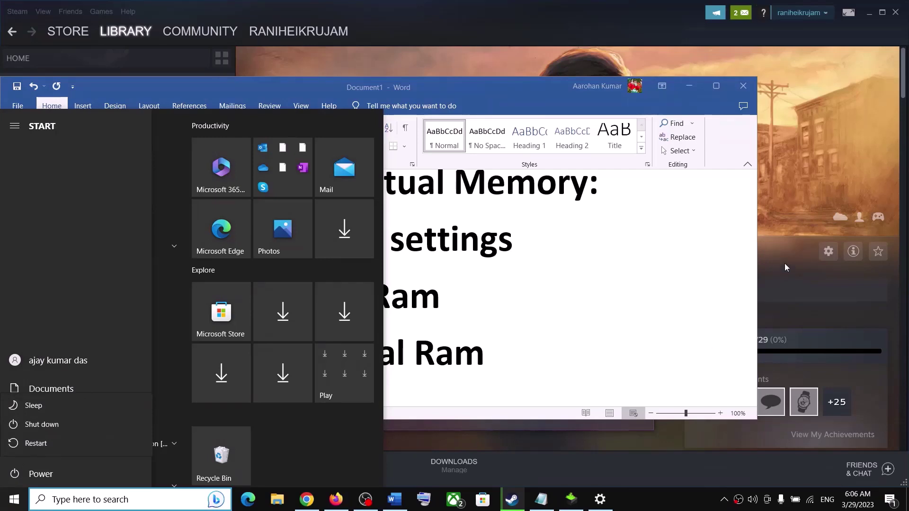
{"action": "left_click", "coordinate": [688, 280]}
Step: Go to Step 15 in the Word document and highlight "Update the System BIOS"
{"action": "scroll", "coordinate": [467, 274], "scroll_direction": "down", "scroll_amount": 3}
{"action": "scroll", "coordinate": [389, 337], "scroll_direction": "down", "scroll_amount": 1}
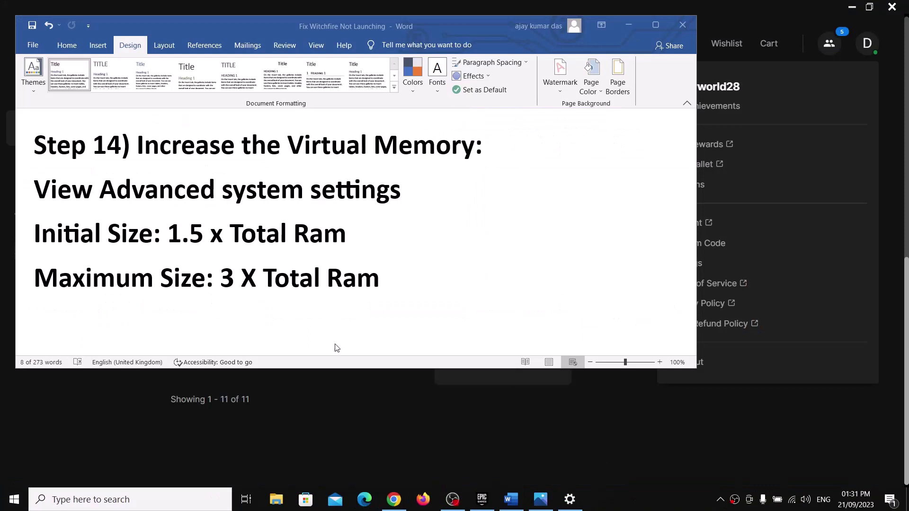
{"action": "scroll", "coordinate": [338, 332], "scroll_direction": "down", "scroll_amount": 3}
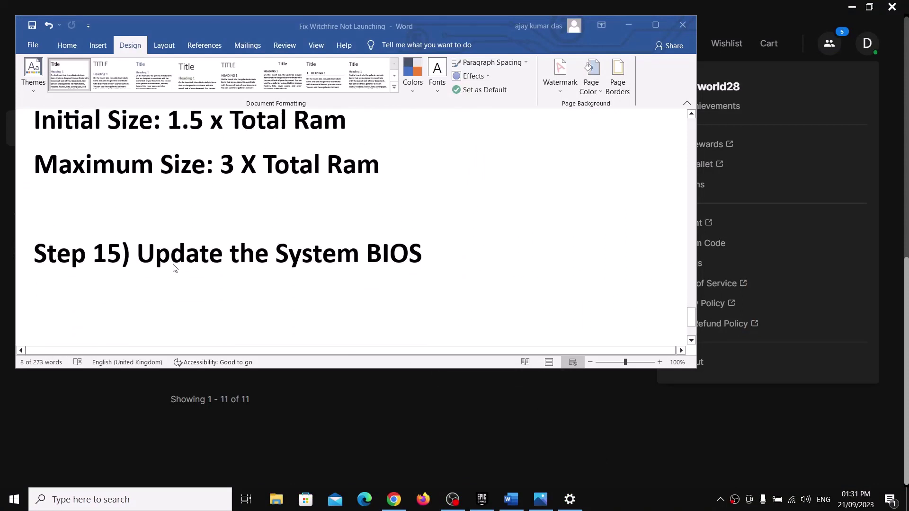
{"action": "left_click_drag", "start_coordinate": [137, 254], "coordinate": [451, 254]}
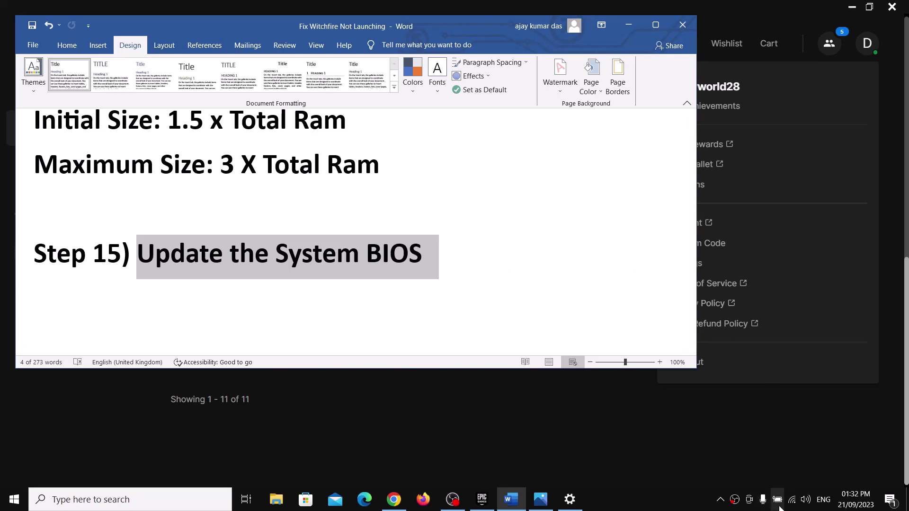
Step: Check the battery charge status and highlight the Step 16 text on reinstalling the game to a different drive in Word
{"action": "left_click", "coordinate": [778, 507]}
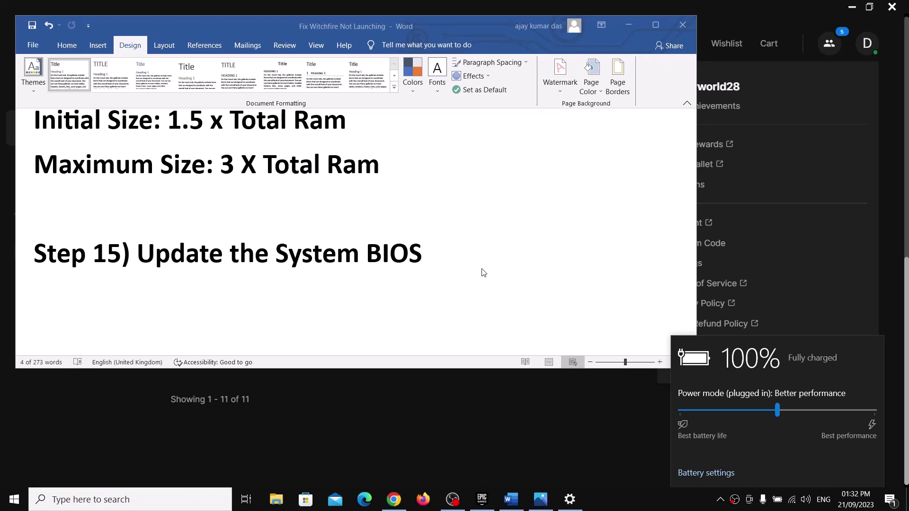
{"action": "left_click", "coordinate": [420, 291]}
{"action": "scroll", "coordinate": [420, 290], "scroll_direction": "down", "scroll_amount": 4}
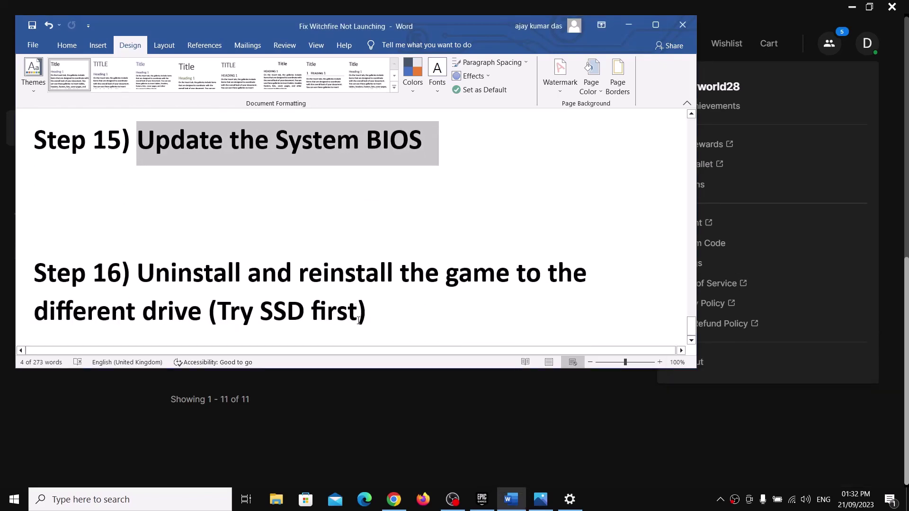
{"action": "left_click_drag", "start_coordinate": [363, 312], "coordinate": [137, 274]}
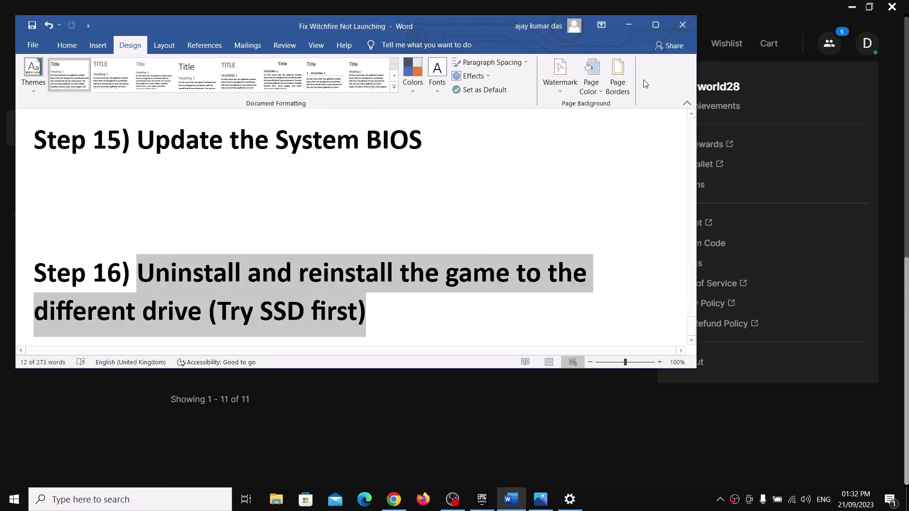
Step: Switch to the Epic Games Launcher, show Witchfire's options with Uninstall, and dismiss them without uninstalling
{"action": "left_click", "coordinate": [629, 26]}
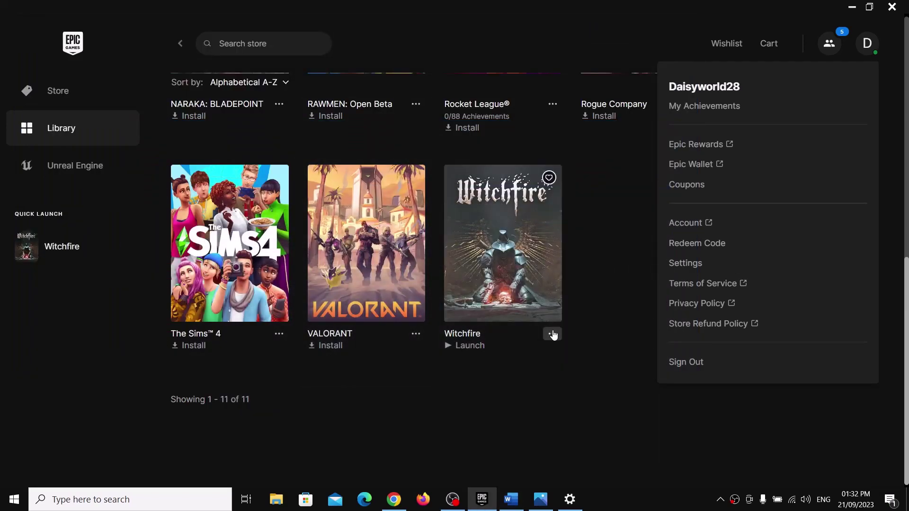
{"action": "left_click", "coordinate": [552, 335]}
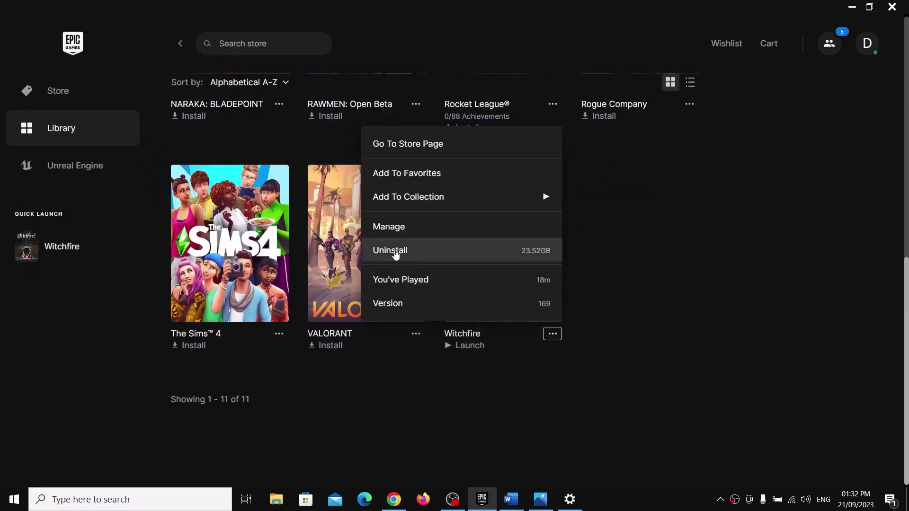
{"action": "left_click", "coordinate": [624, 407]}
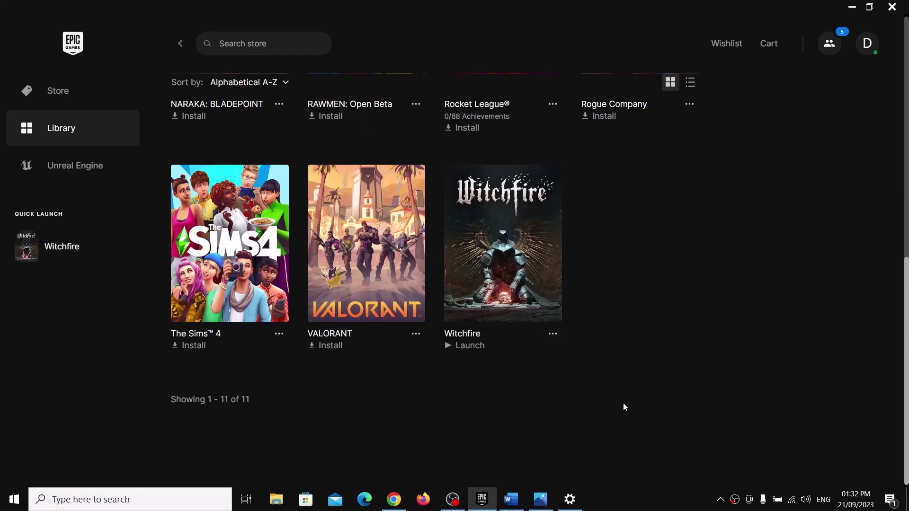